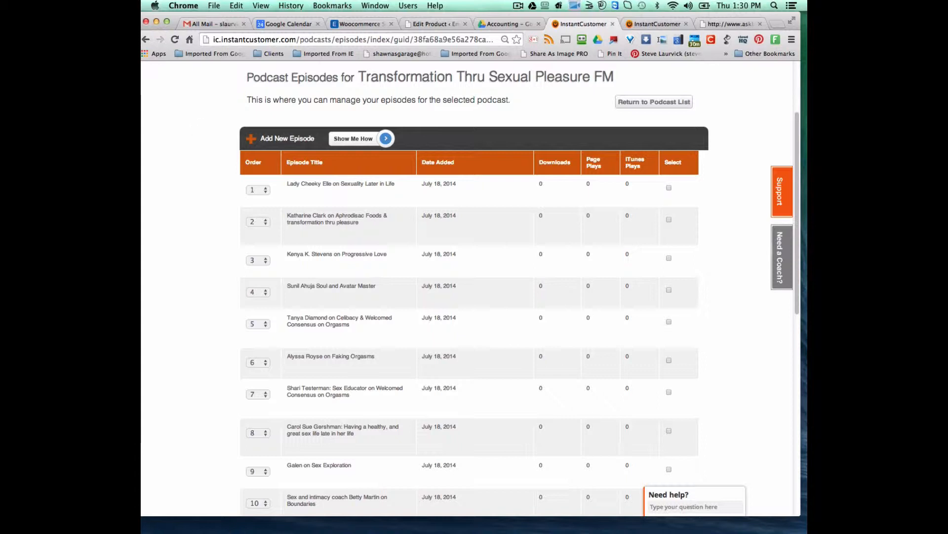
- Switch from the Chrome episodes page to the FileZilla window
key("super+Tab")
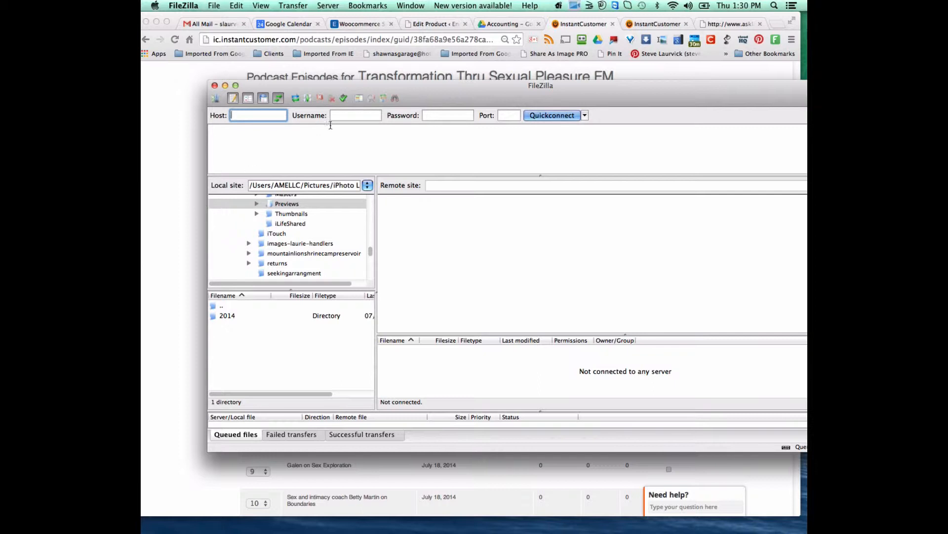
- Move FileZilla aside and connect to the saved ftp.ame4u.com site from Site Manager
left_click_drag(412, 89, 392, 88)
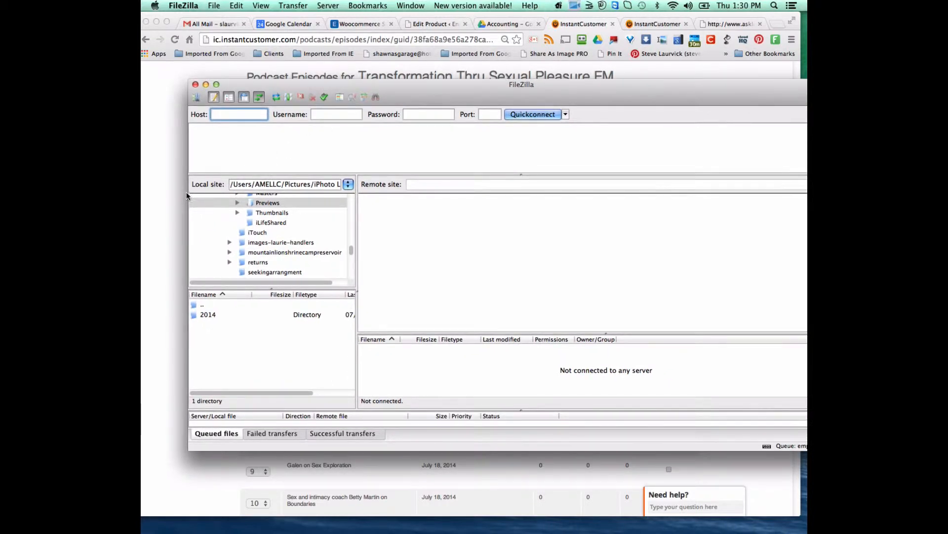
left_click_drag(384, 81, 350, 69)
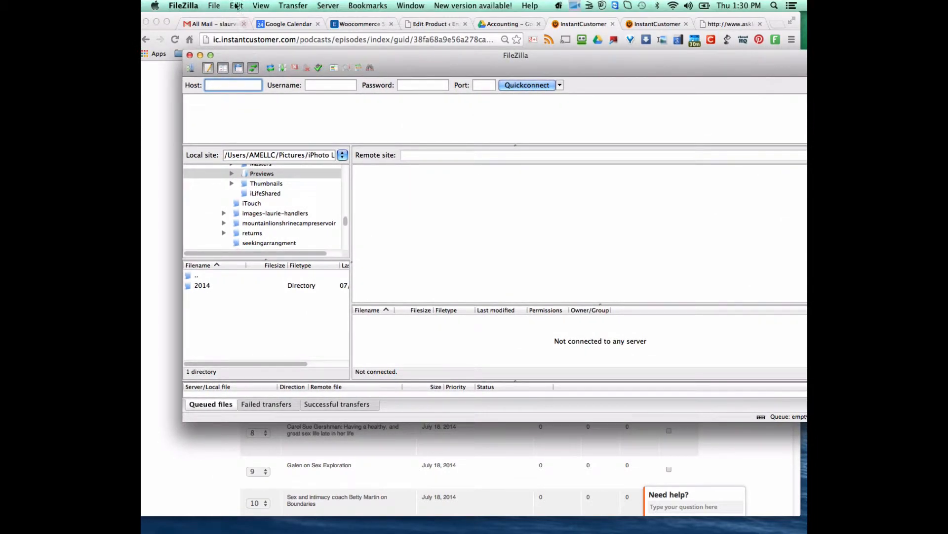
left_click(214, 6)
left_click(226, 20)
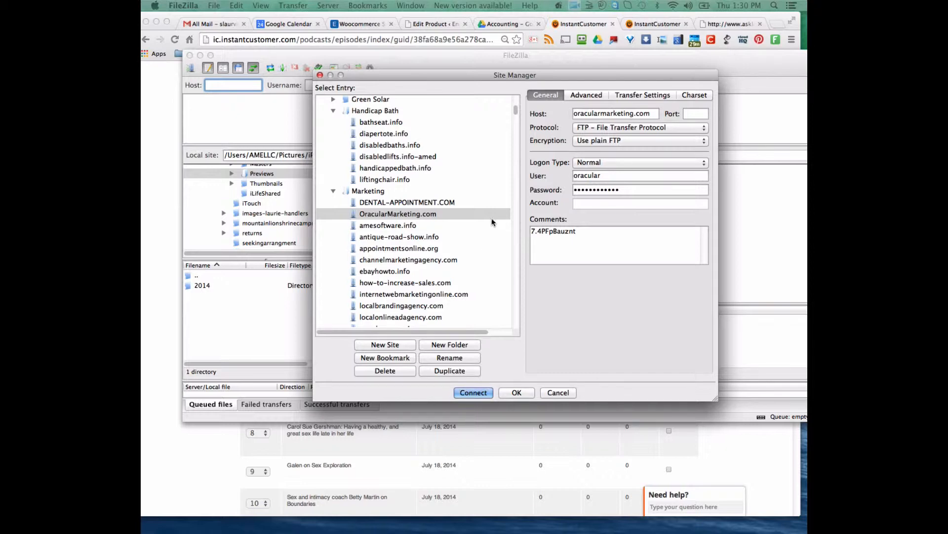
left_click_drag(516, 108, 515, 98)
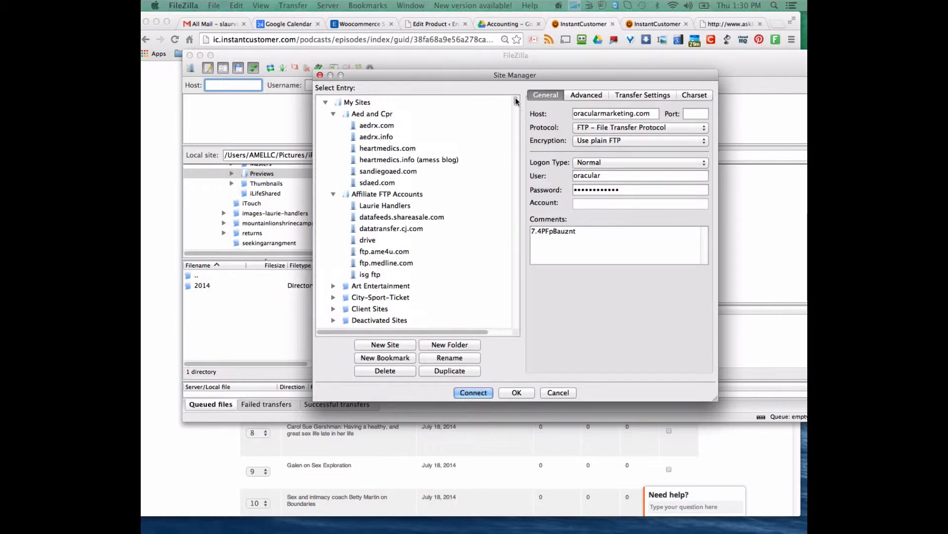
scroll(398, 138, "down", 5)
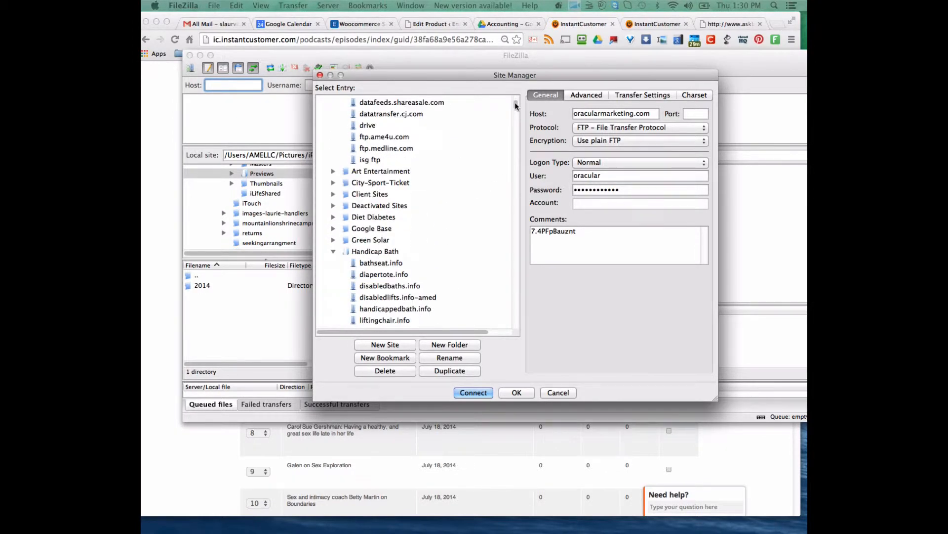
left_click(399, 138)
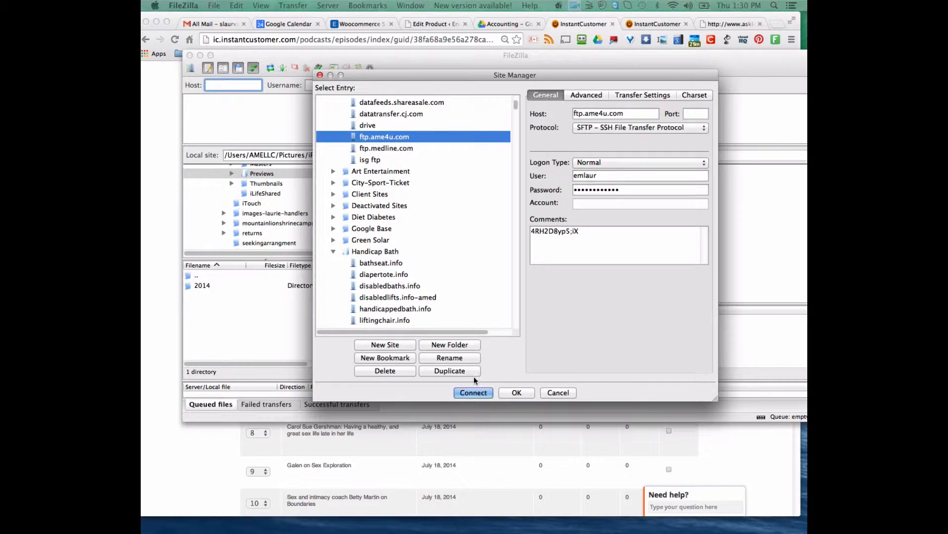
left_click(474, 392)
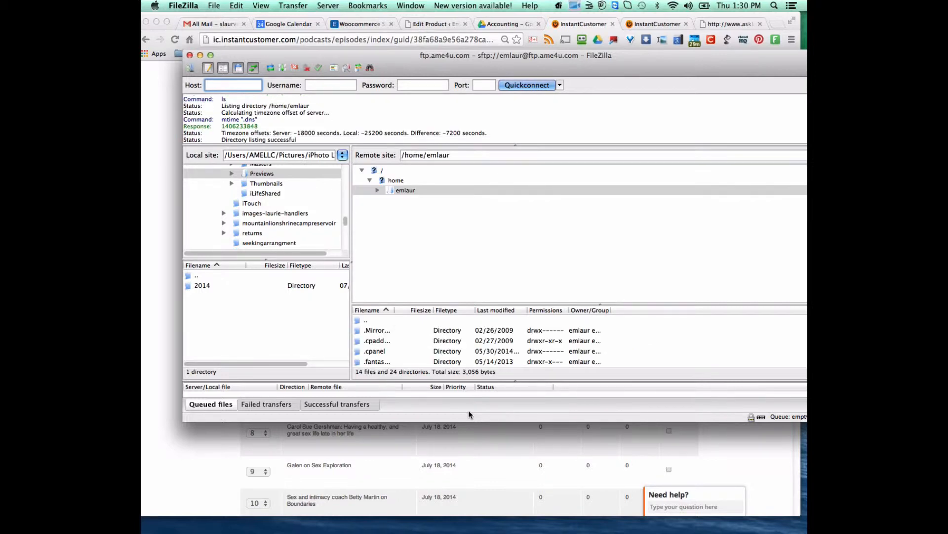
- Expand the server's home folder and open public_html
left_click(378, 191)
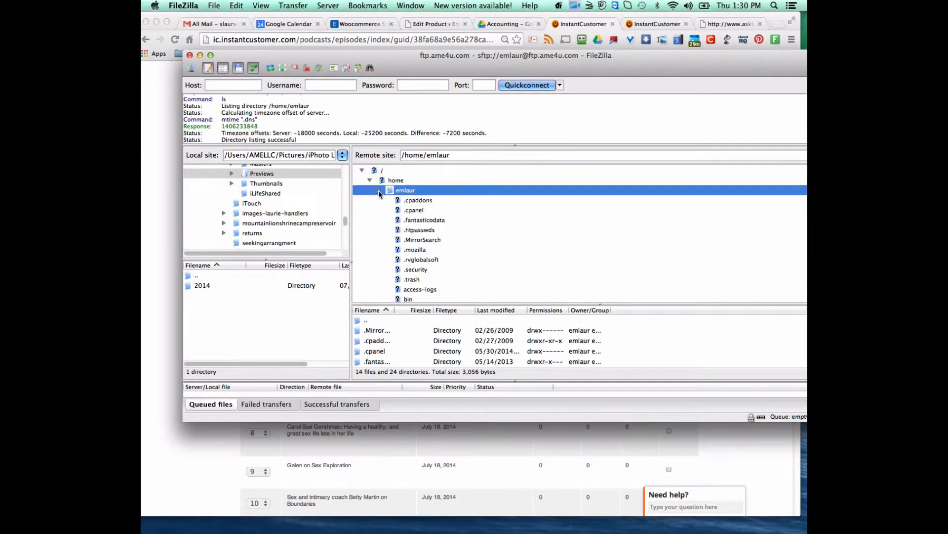
scroll(484, 261, "down", 2)
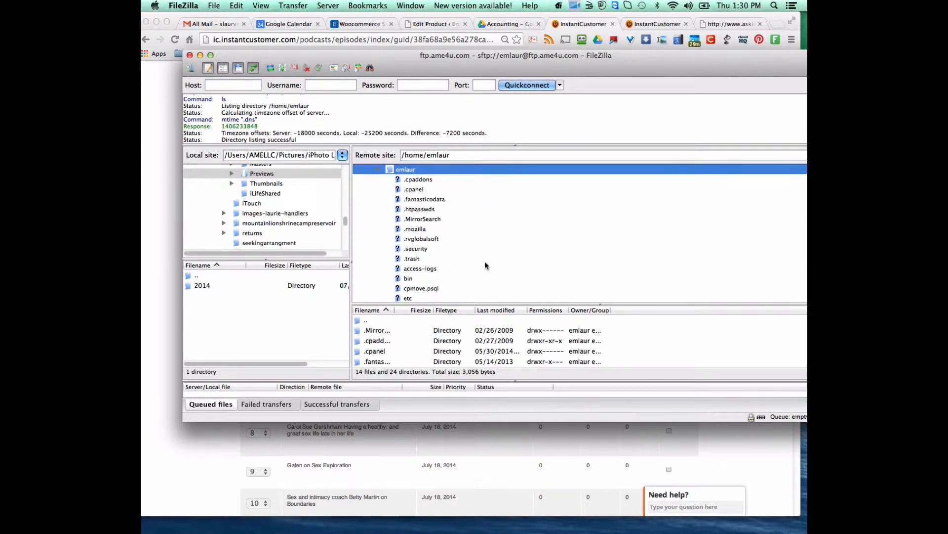
scroll(485, 261, "down", 6)
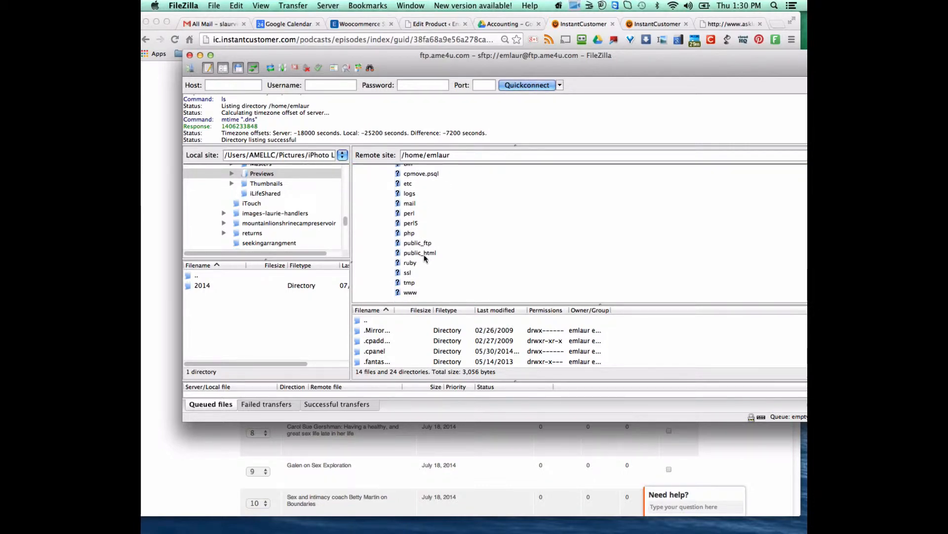
left_click(424, 254)
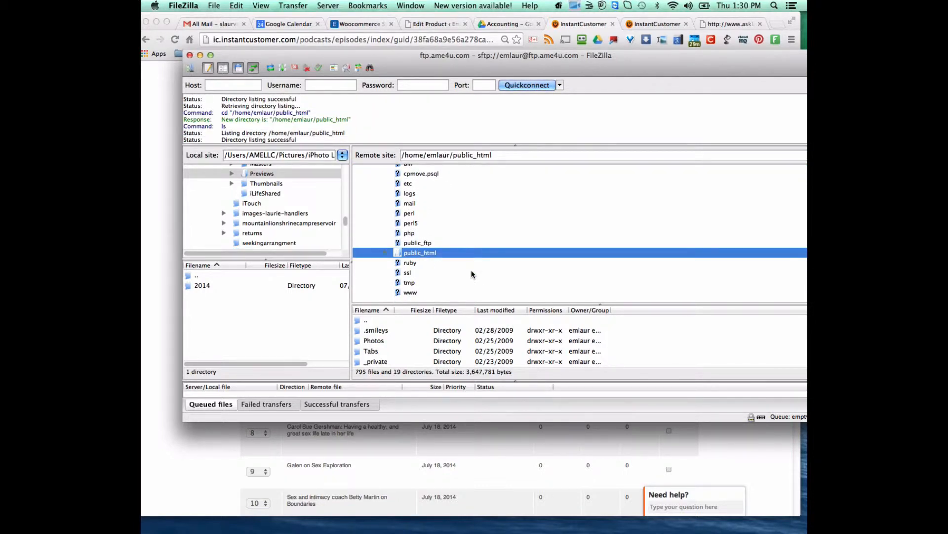
right_click(431, 253)
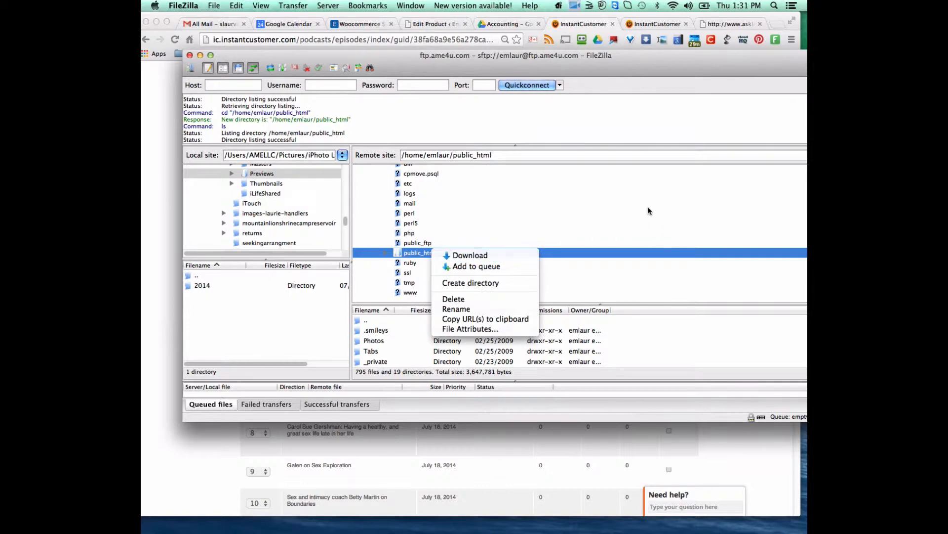
left_click(580, 151)
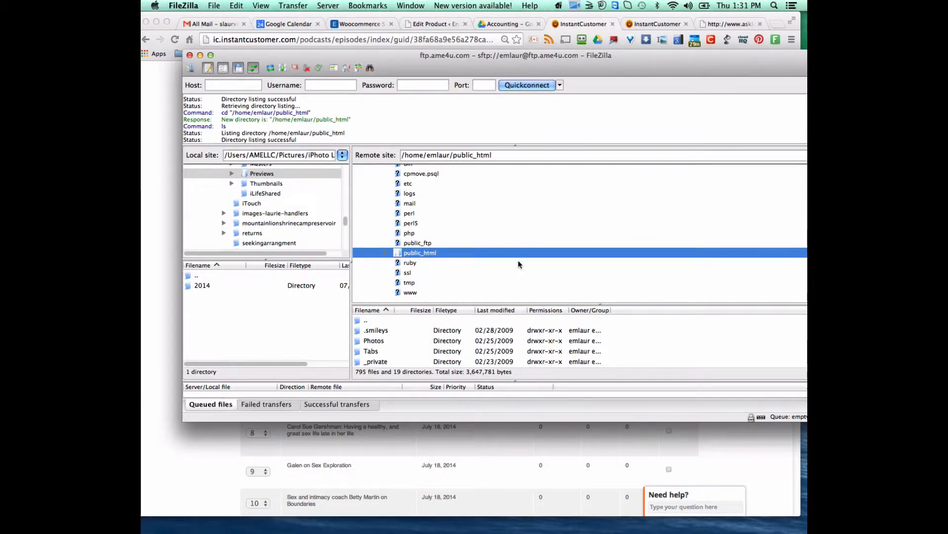
- Enlarge the remote listing and open the handlers folder under public_html
left_click_drag(499, 304, 498, 236)
scroll(460, 318, "down", 5)
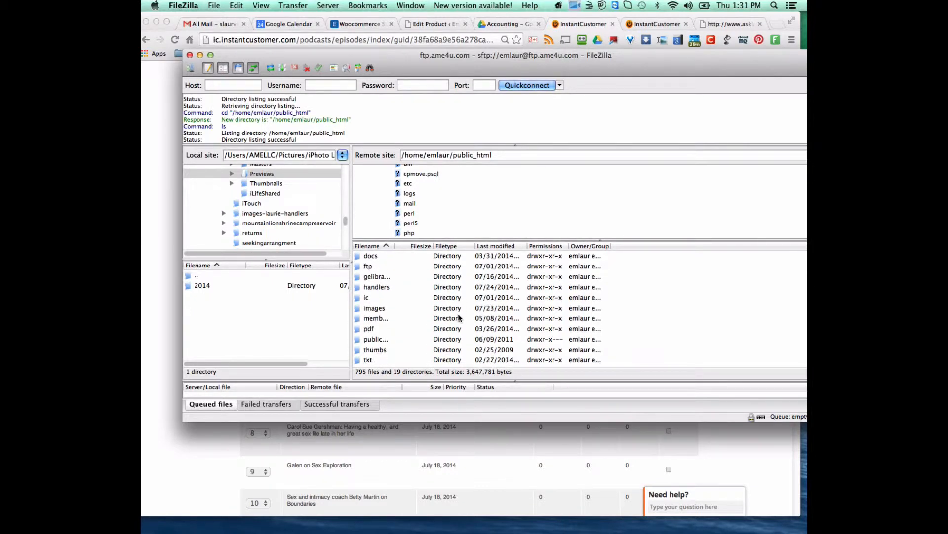
left_click(379, 288)
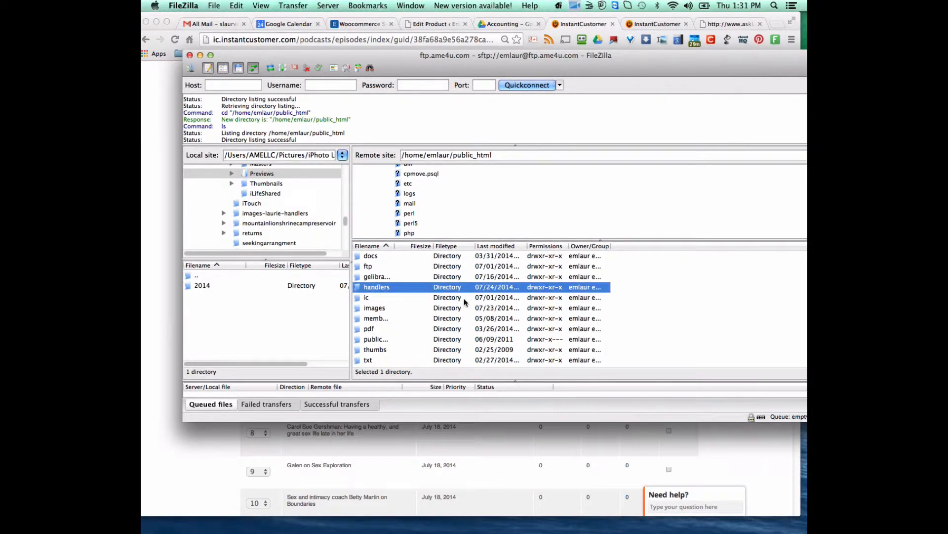
scroll(437, 206, "down", 3)
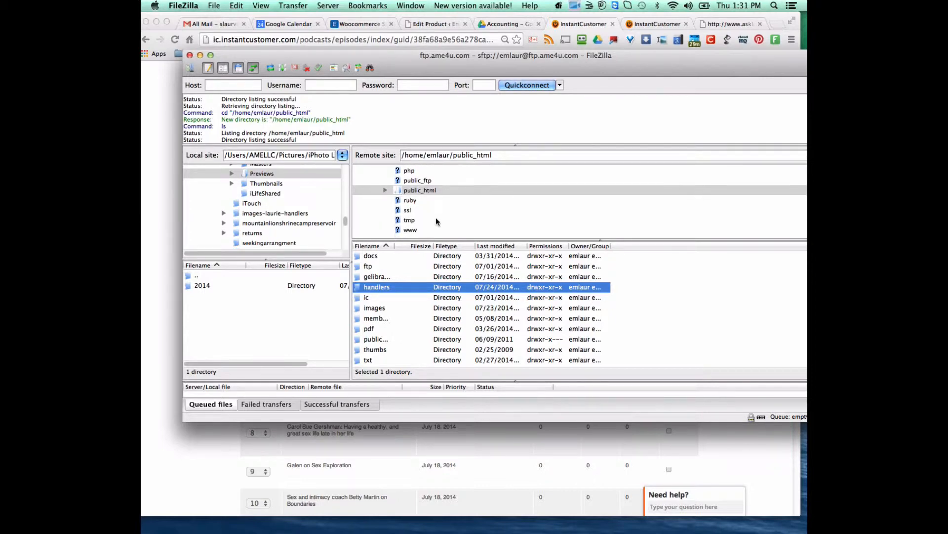
left_click(386, 190)
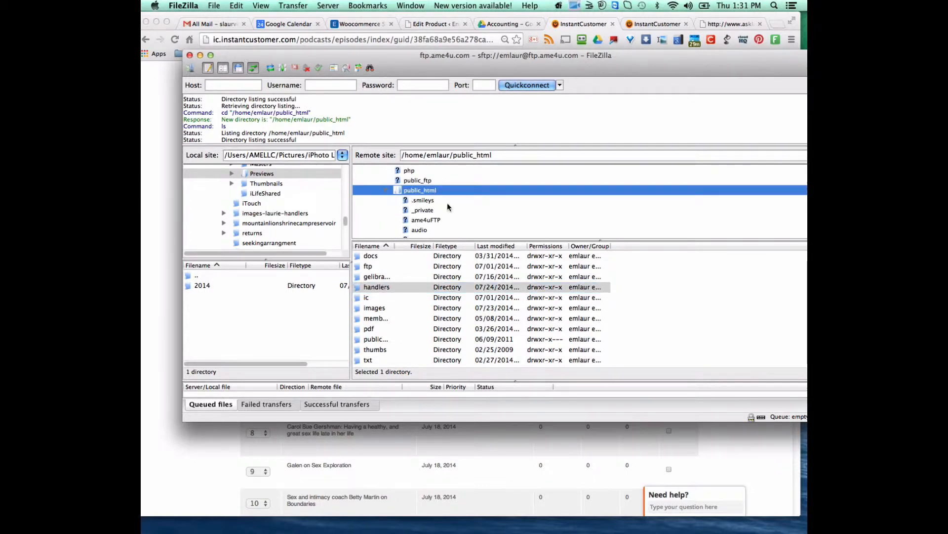
scroll(448, 205, "down", 5)
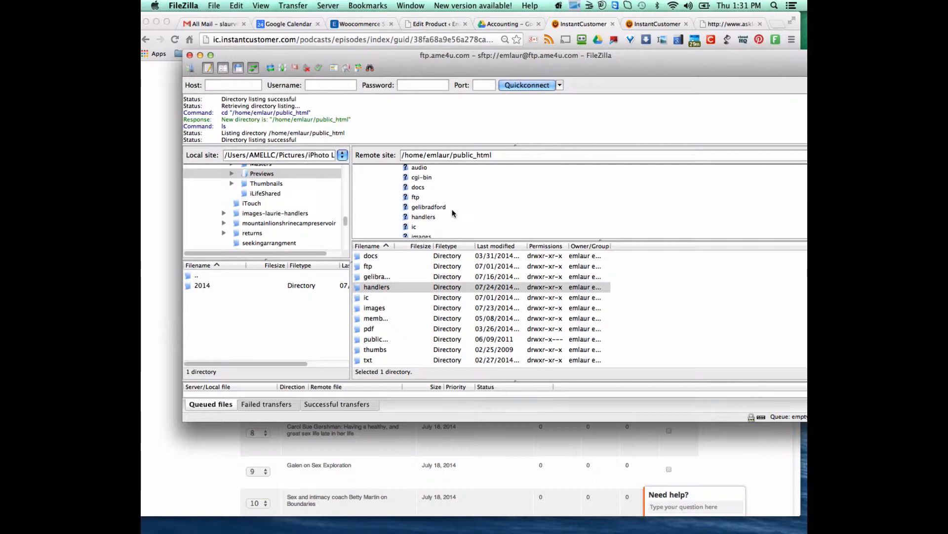
left_click(404, 213)
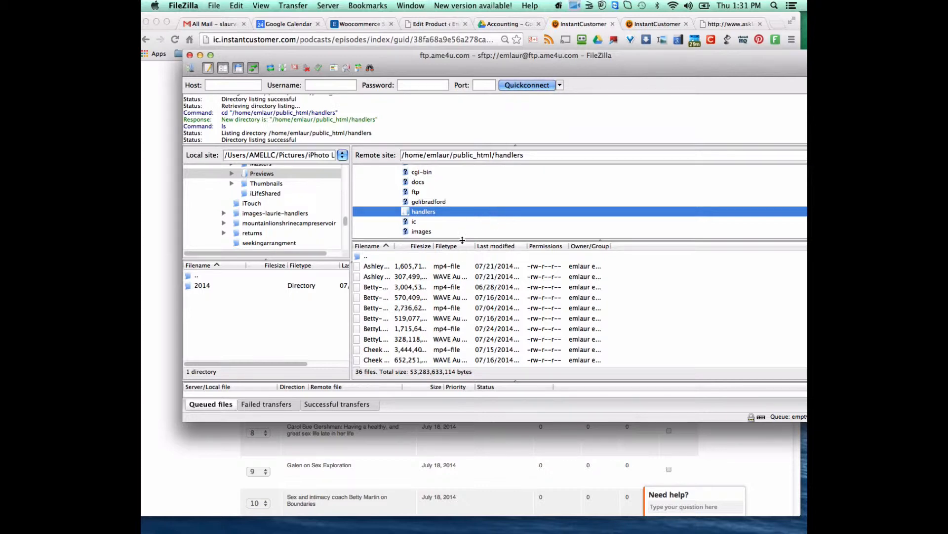
- Resize the remote listing and show the local /Users/Shared folder's contents
left_click_drag(462, 241, 464, 228)
scroll(431, 295, "down", 5)
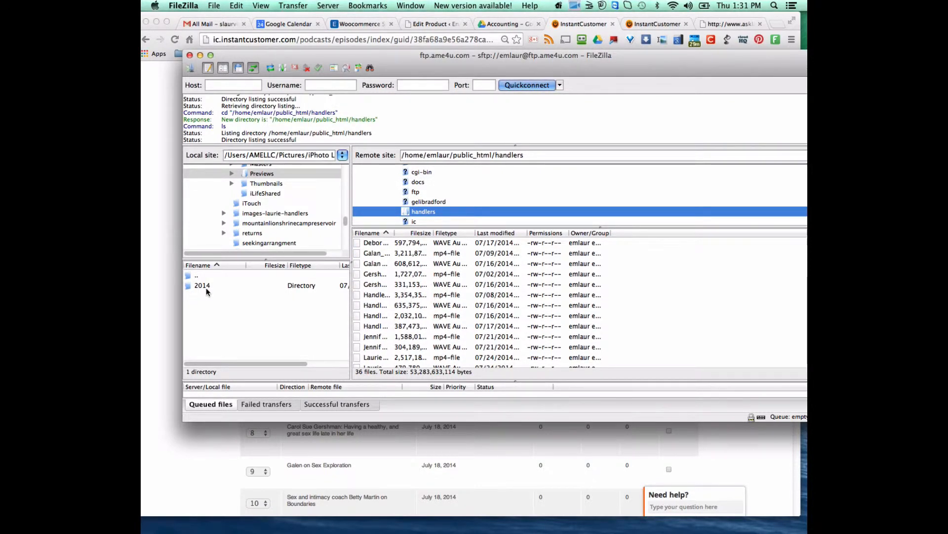
left_click_drag(345, 218, 344, 228)
scroll(344, 226, "down", 3)
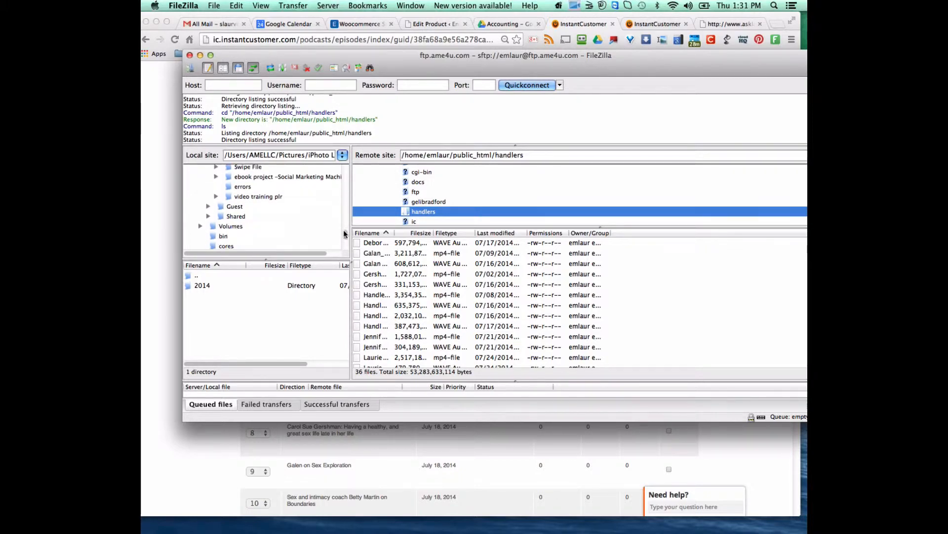
left_click(237, 216)
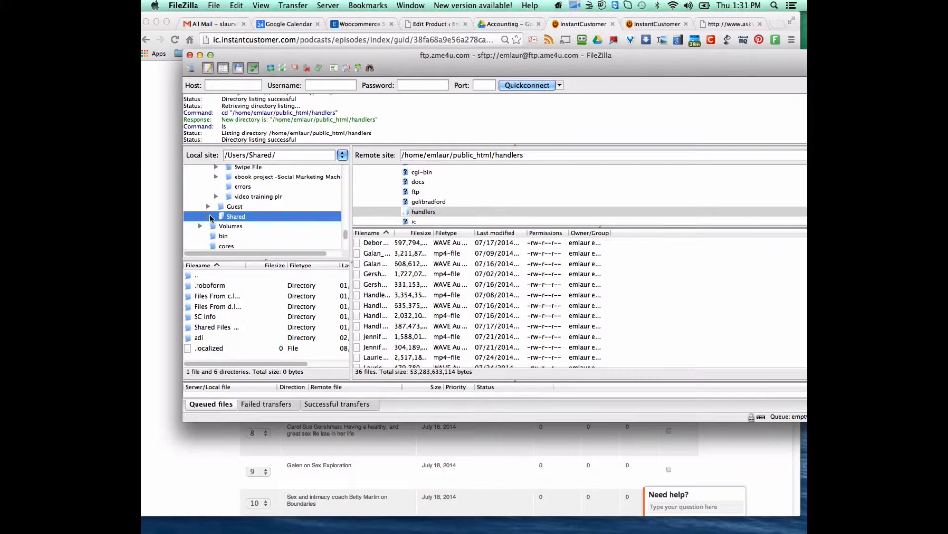
left_click(210, 217)
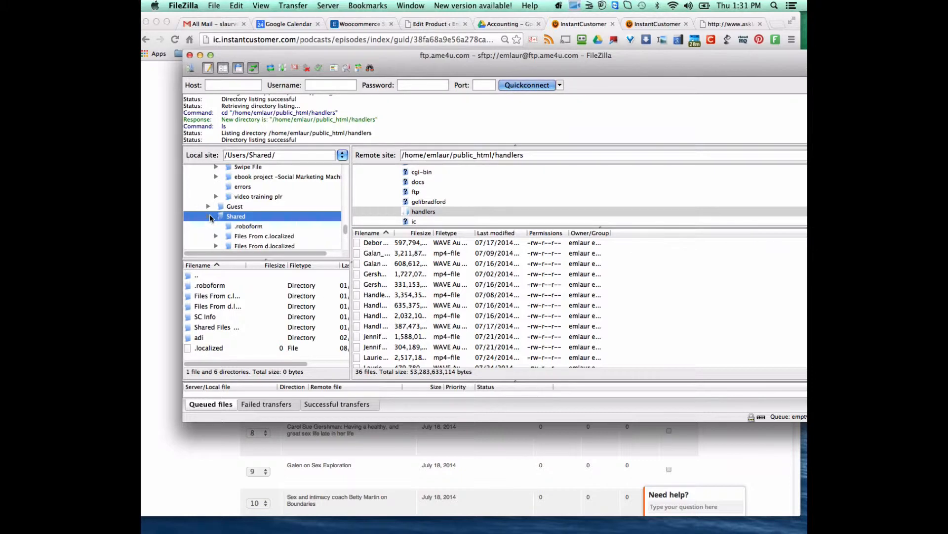
- Select the local Files From d.localized folder, then move the FileZilla window down
left_click(220, 304)
right_click(221, 306)
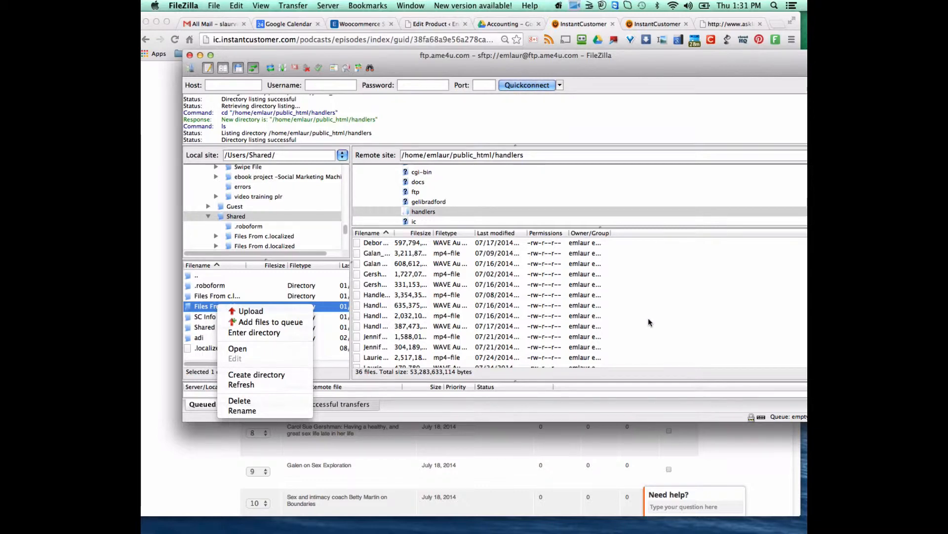
left_click(658, 60)
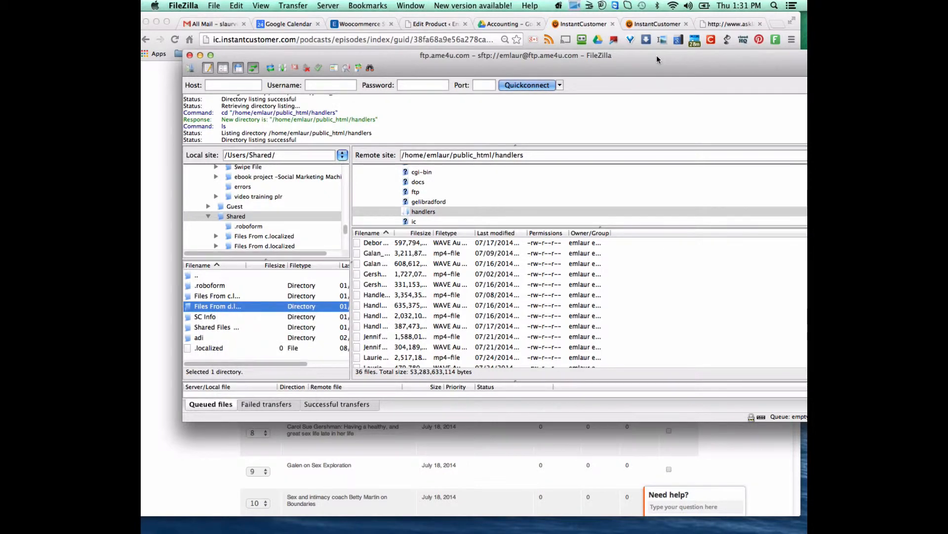
left_click_drag(657, 56, 647, 89)
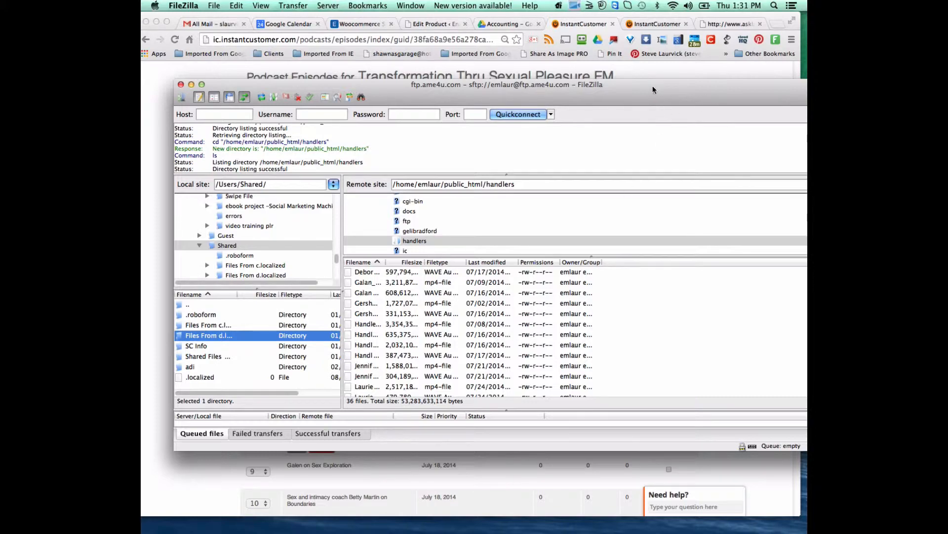
mouse_move(653, 85)
left_mouse_down()
mouse_move(615, 103)
mouse_move(663, 82)
left_mouse_up()
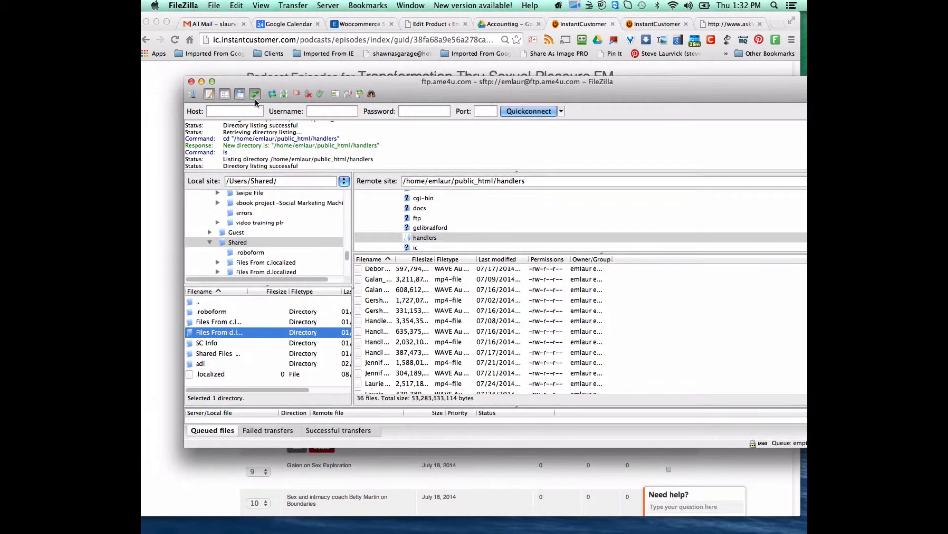
- Load ame4u.com/handlers in Chrome to show the Index of /handlers listing
left_click(201, 81)
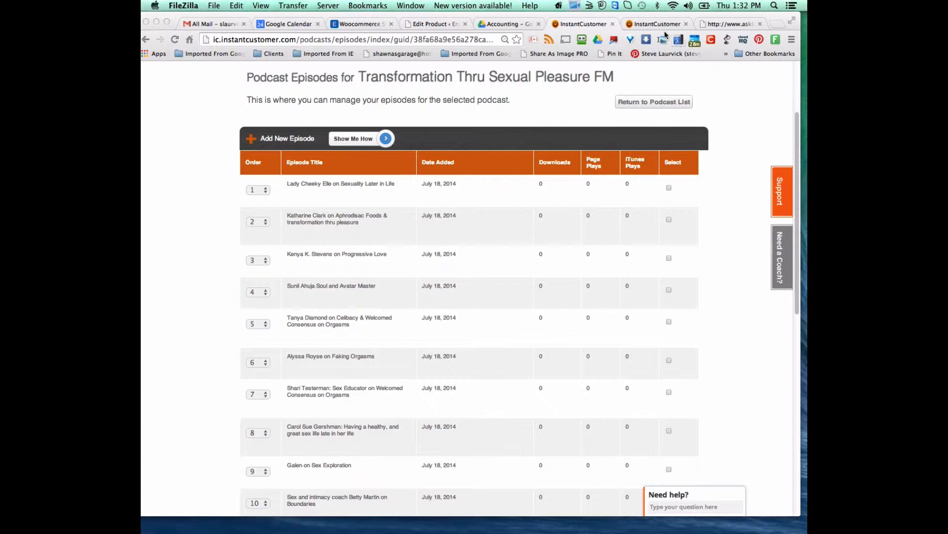
left_click(719, 25)
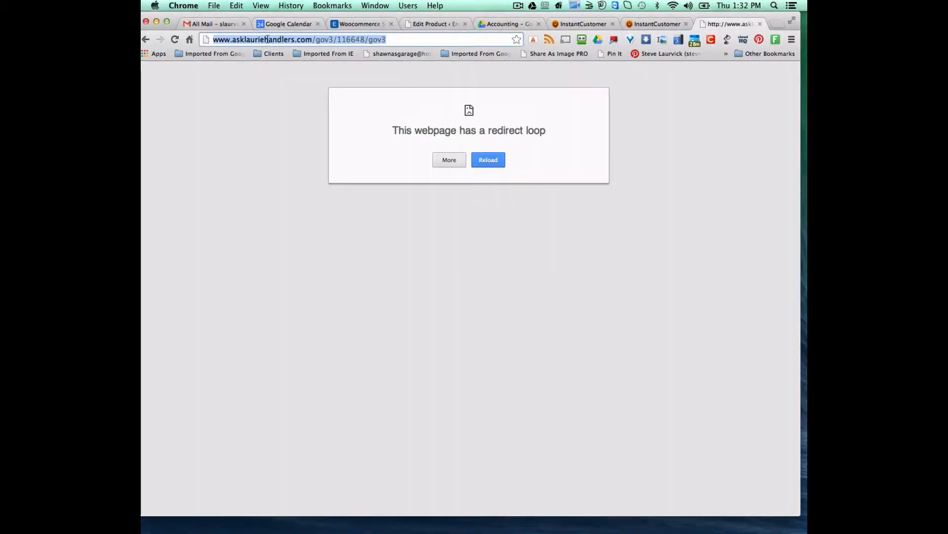
type("ame4")
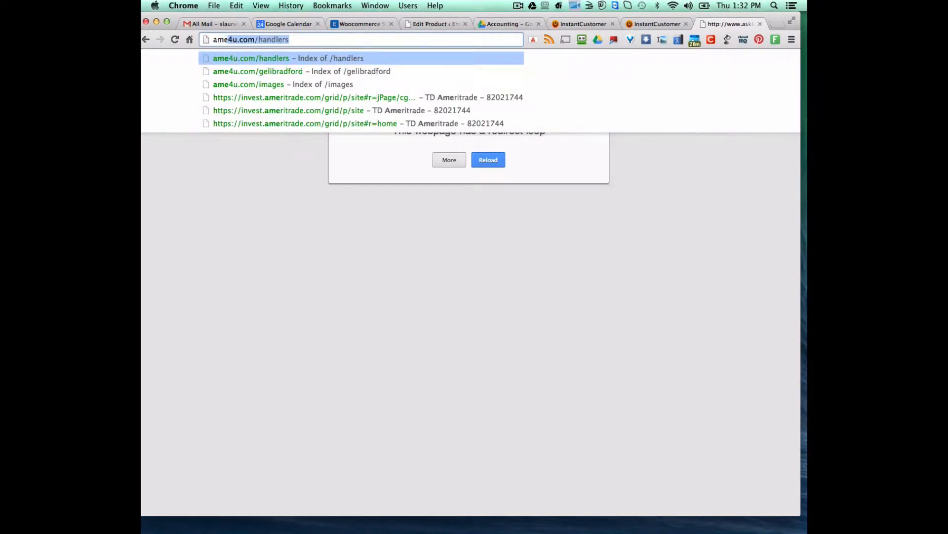
type("u.com")
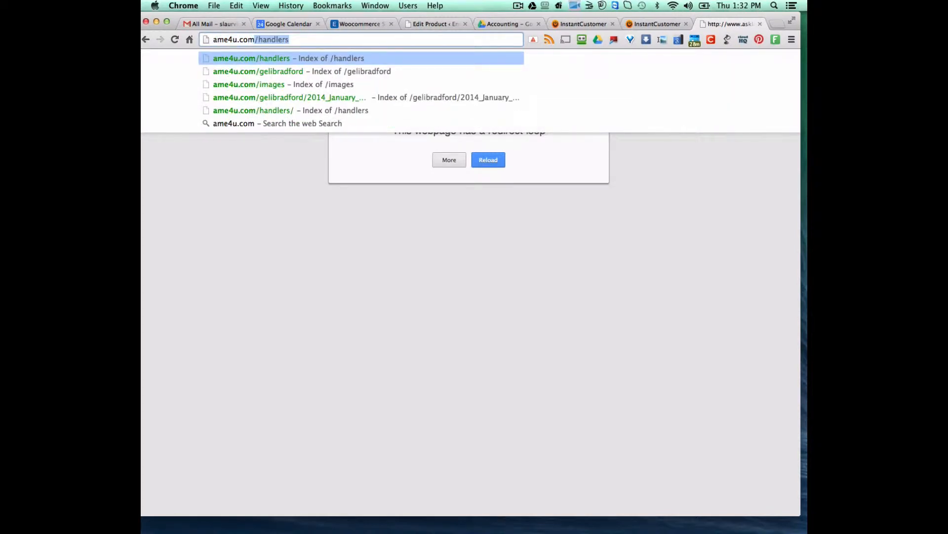
left_click(325, 40)
key("Return")
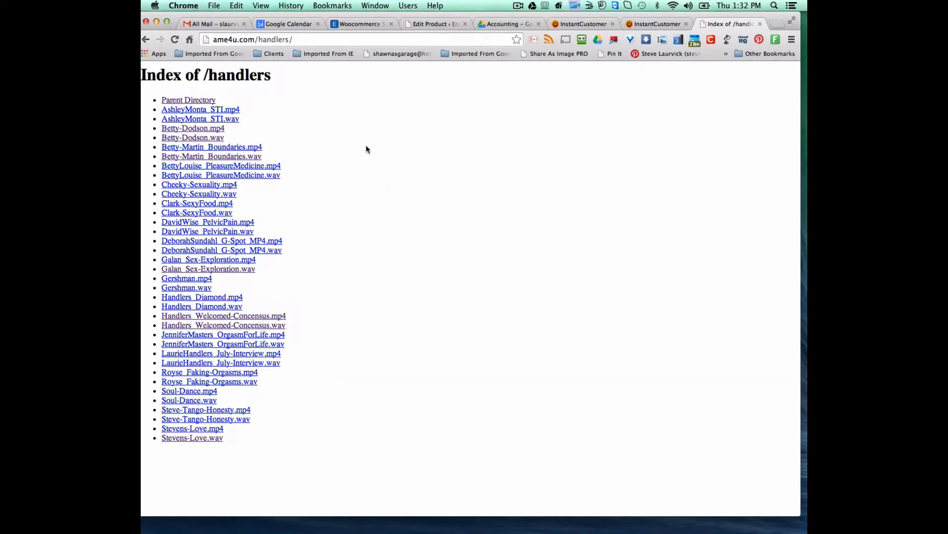
- Open Media Center in a new tab, then show the Add files panel under Audio files
left_click(574, 22)
left_click(657, 24)
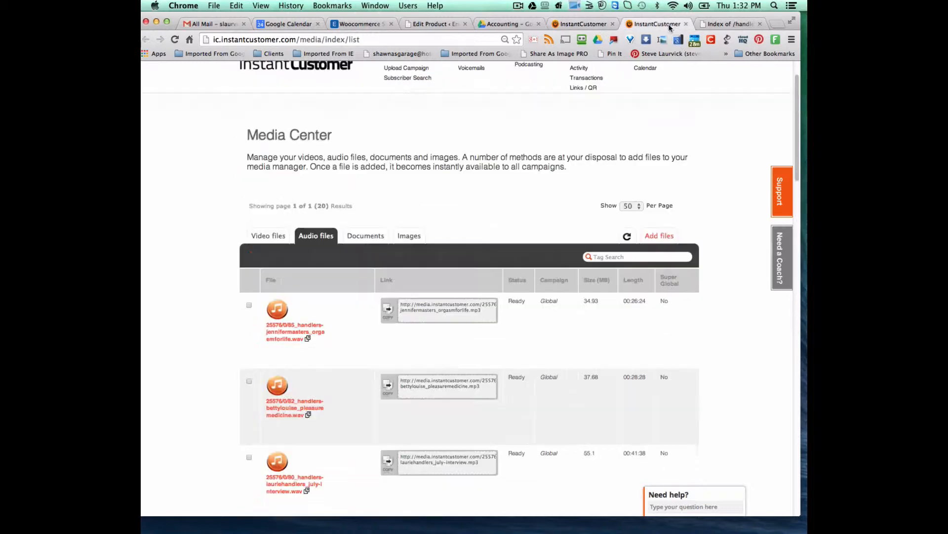
scroll(594, 231, "up", 2)
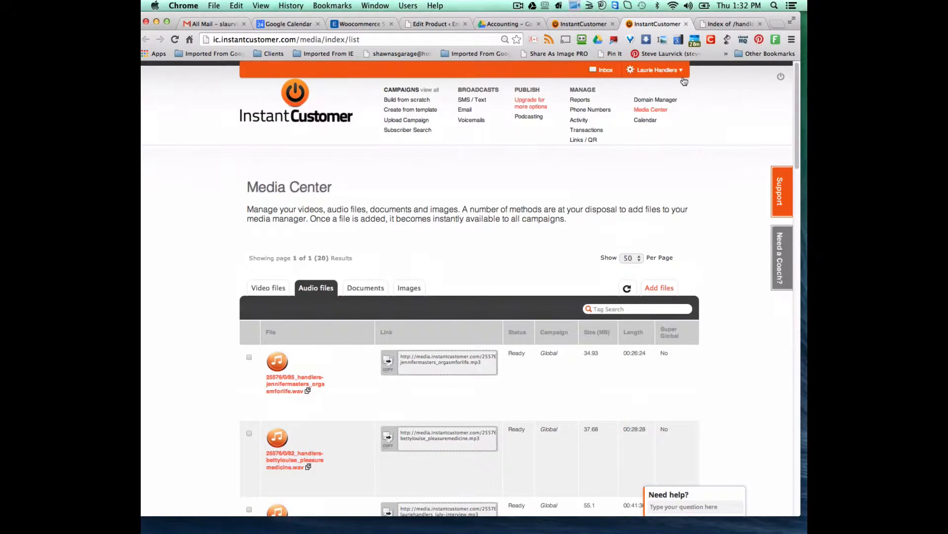
right_click(651, 115)
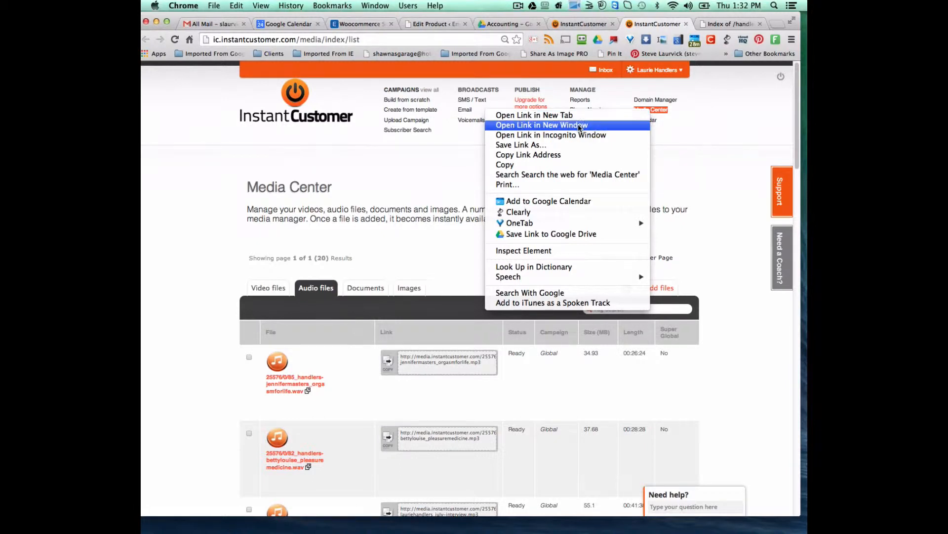
left_click(551, 117)
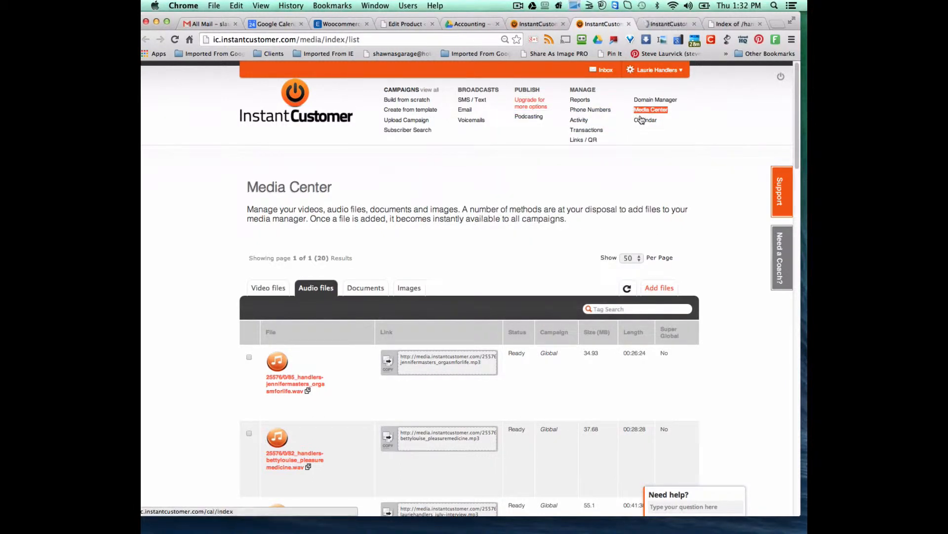
left_click(665, 24)
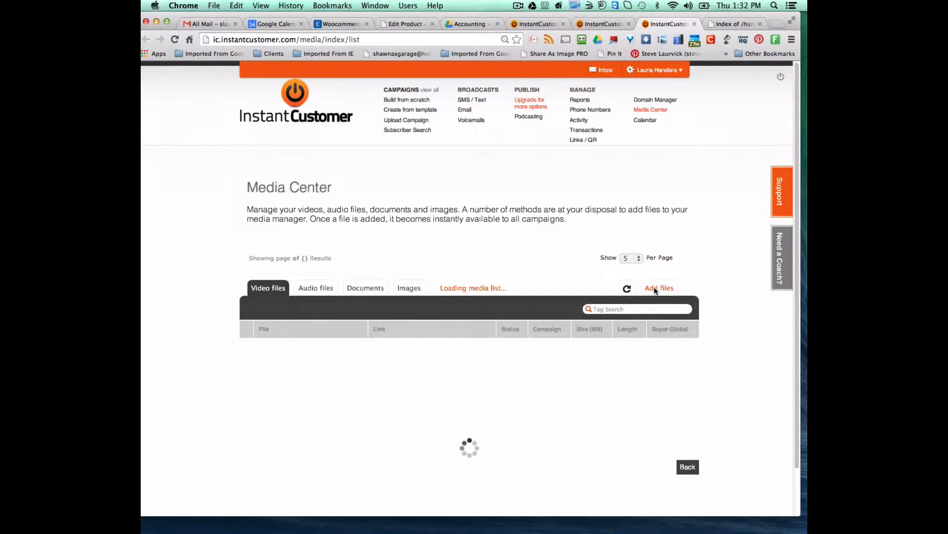
left_click(600, 24)
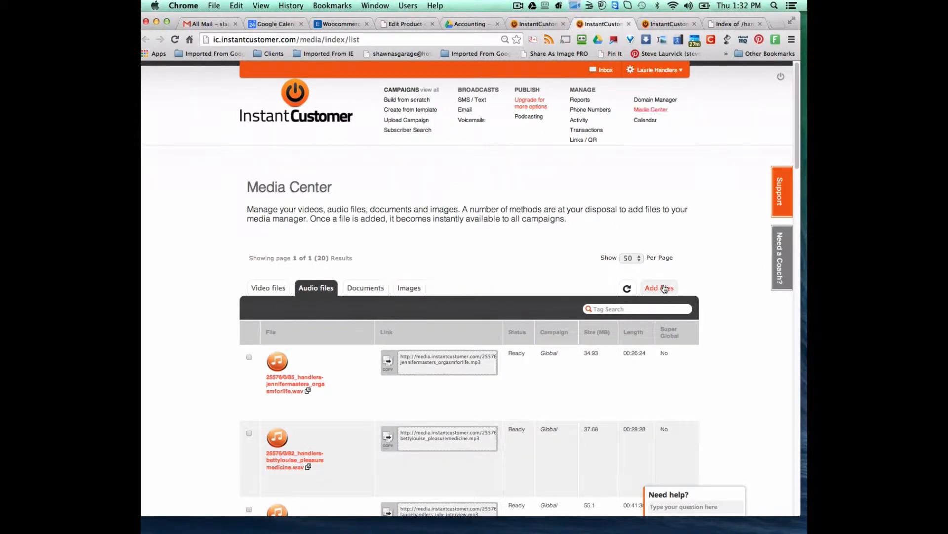
left_click(691, 282)
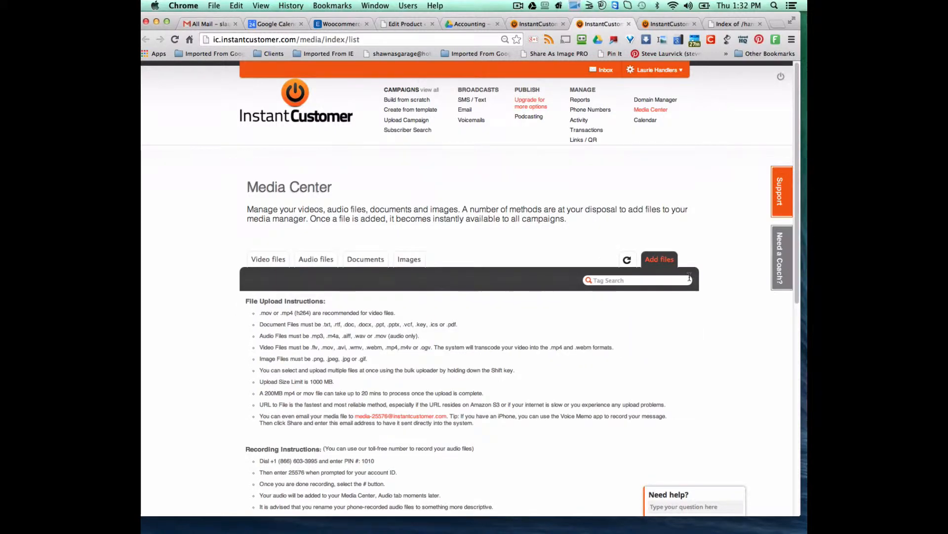
- Add the 'podcast' file tag to the upload and return to the handlers listing tab
scroll(688, 278, "down", 6)
left_click(319, 263)
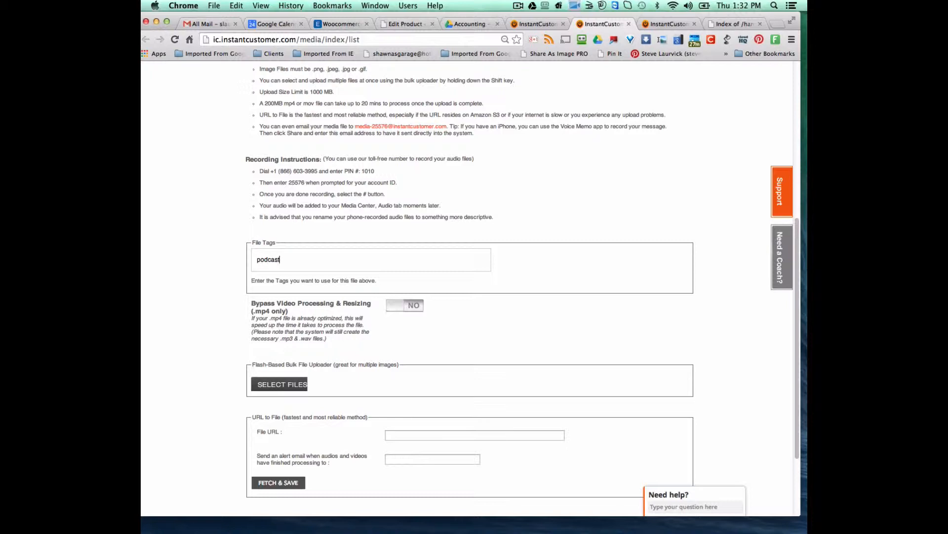
key("Return")
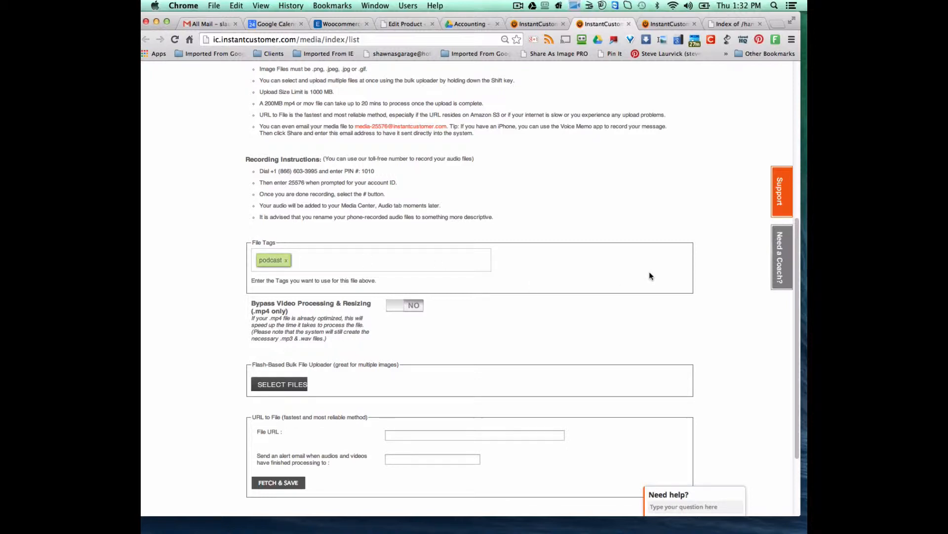
scroll(649, 271, "up", 6)
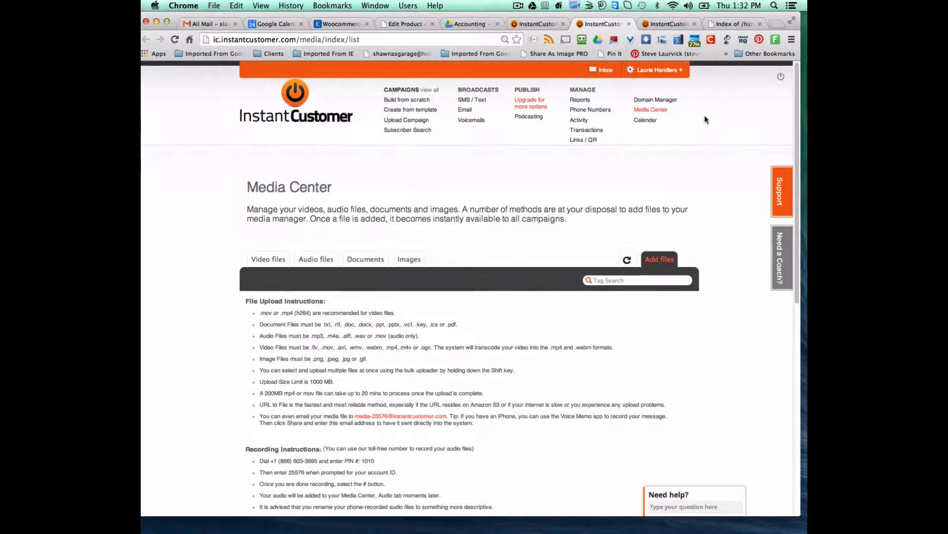
left_click(731, 25)
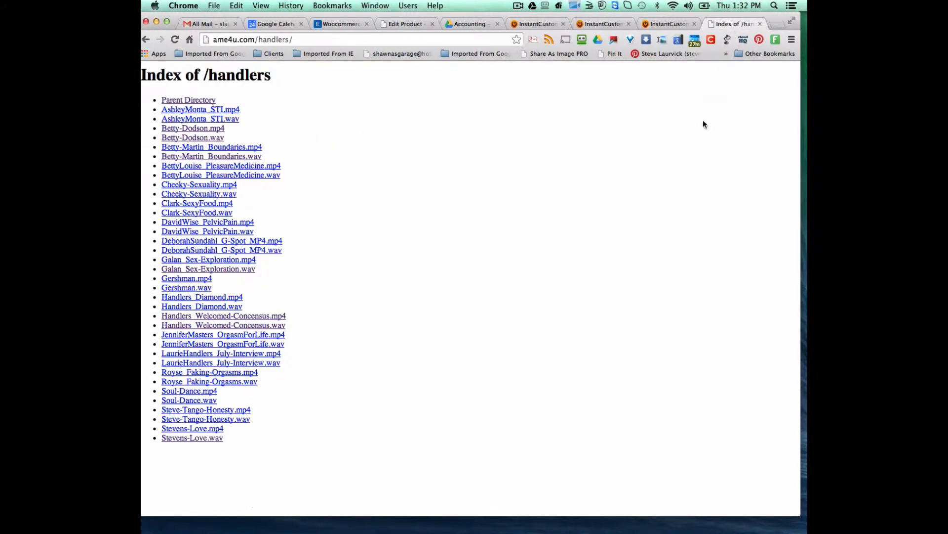
left_click(193, 110)
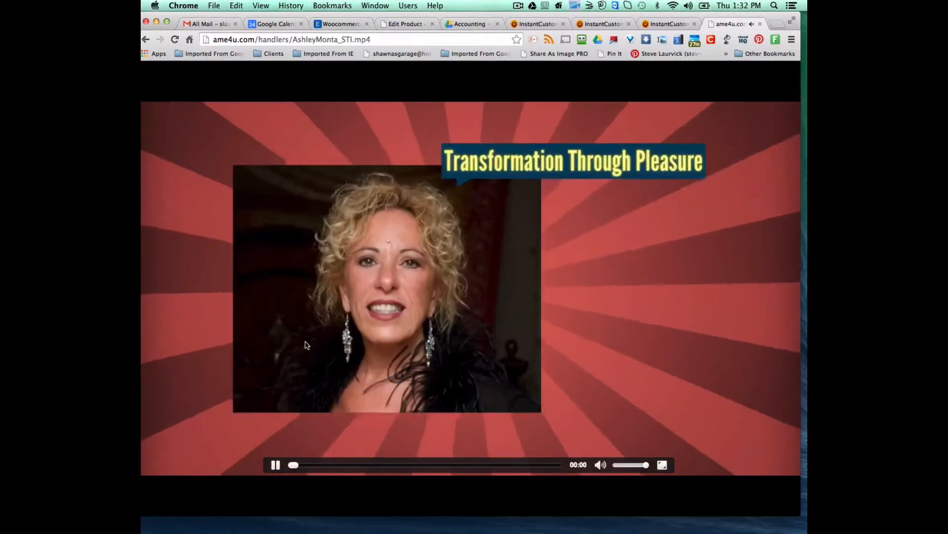
left_click(274, 466)
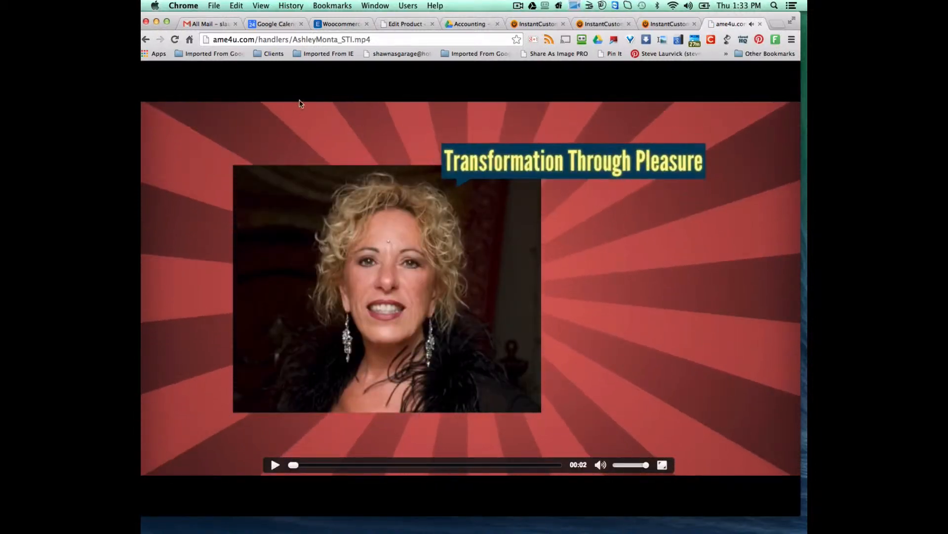
left_click(223, 36)
key("super+c")
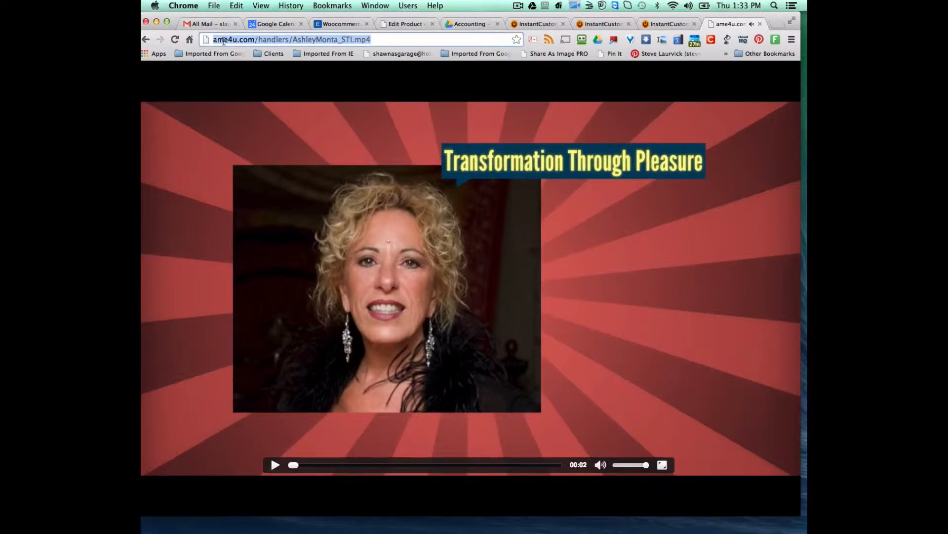
left_click(146, 39)
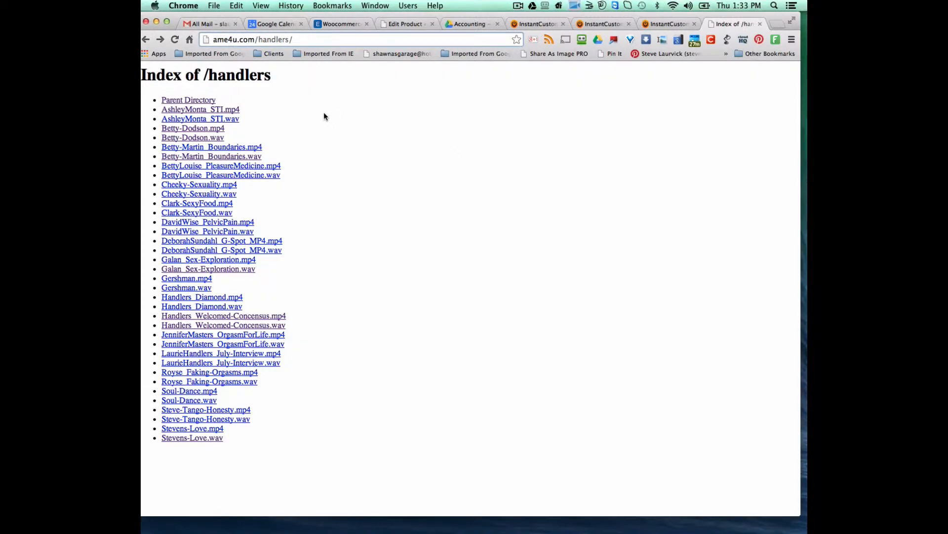
right_click(197, 113)
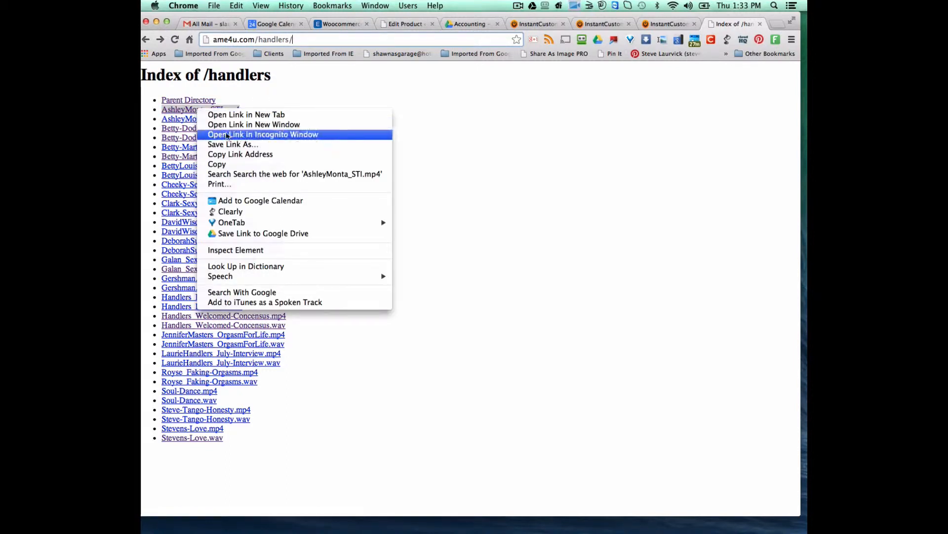
left_click(238, 154)
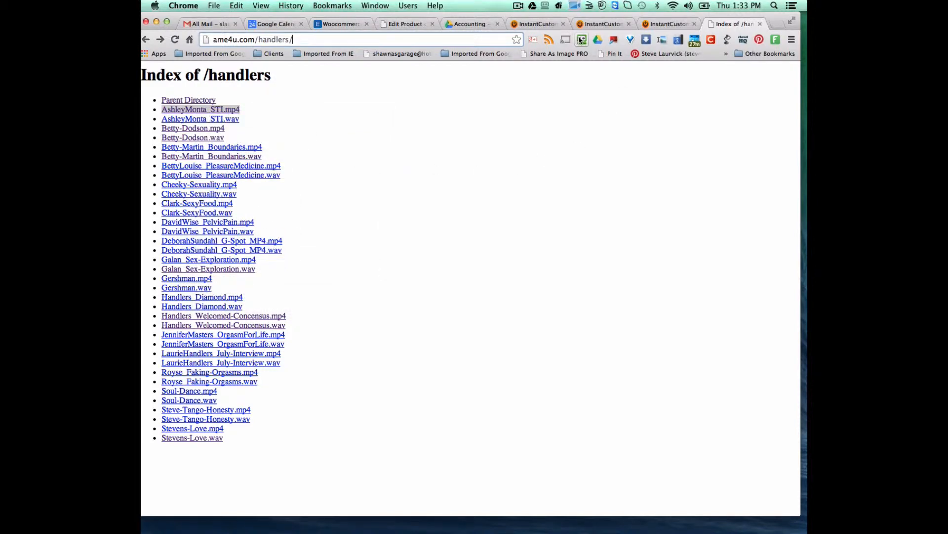
left_click(604, 24)
scroll(512, 337, "down", 10)
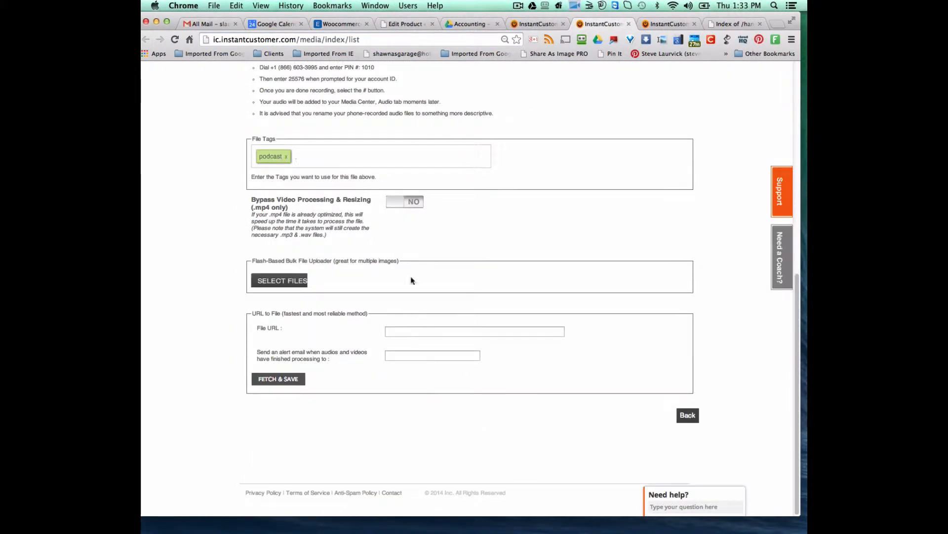
left_click(411, 331)
right_click(412, 330)
left_click(432, 382)
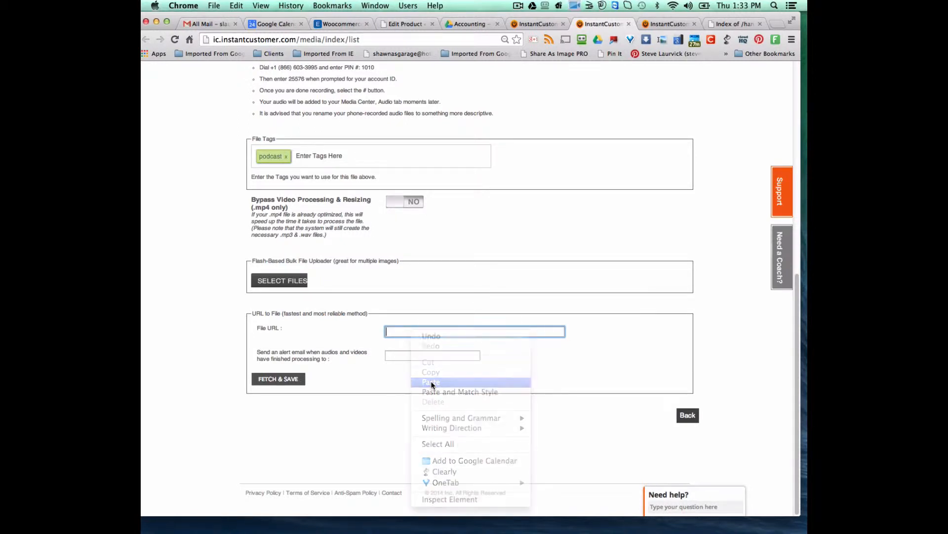
key("Tab")
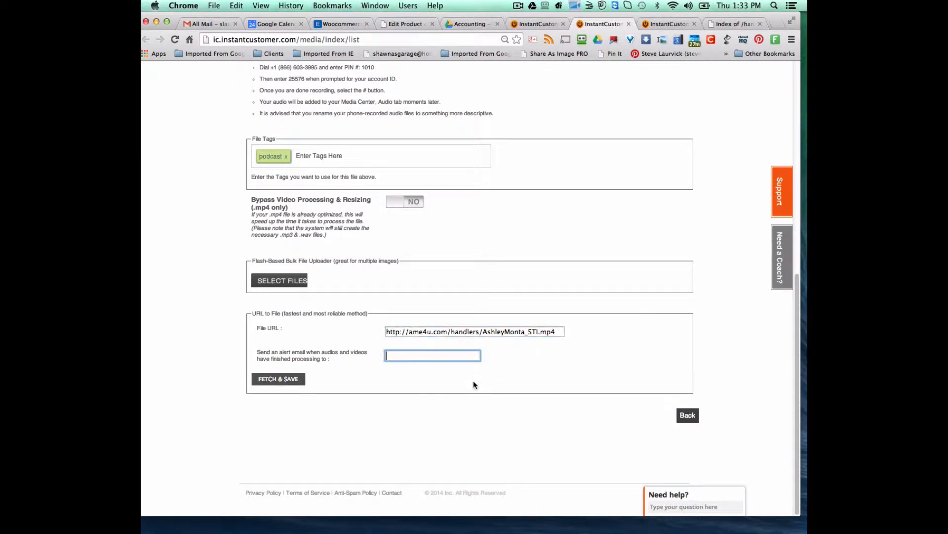
scroll(558, 369, "up", 10)
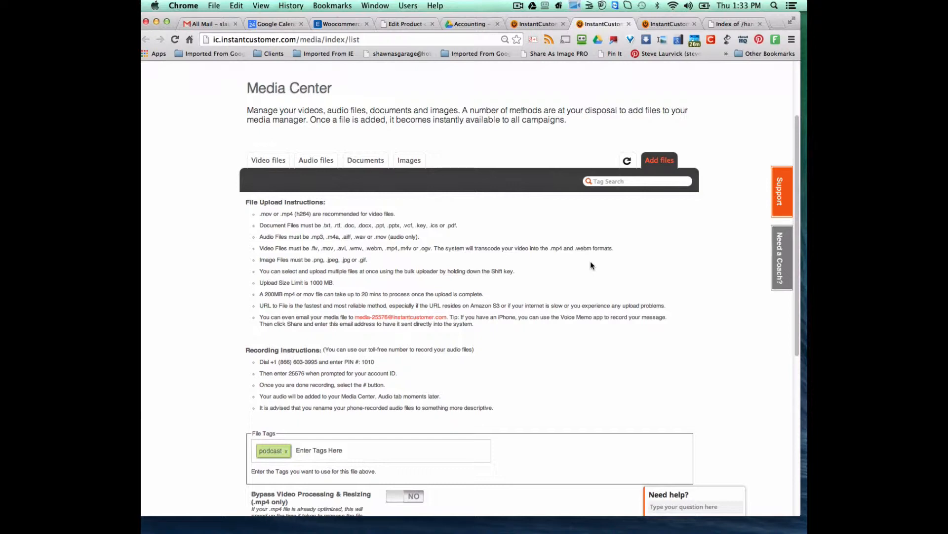
- Browse the Audio and Video files lists, then open the Transformation Thru Sexual Pleasure FM episodes tab
scroll(590, 265, "up", 3)
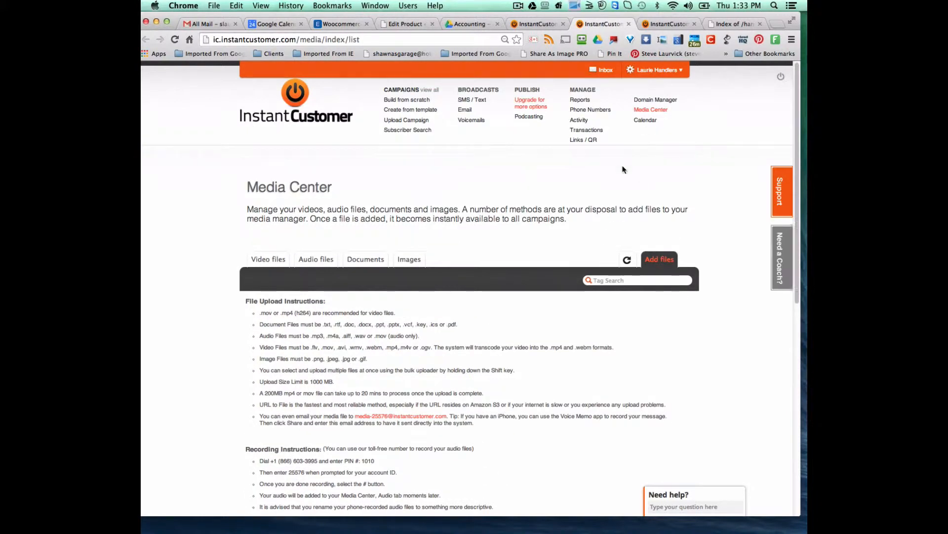
left_click(312, 264)
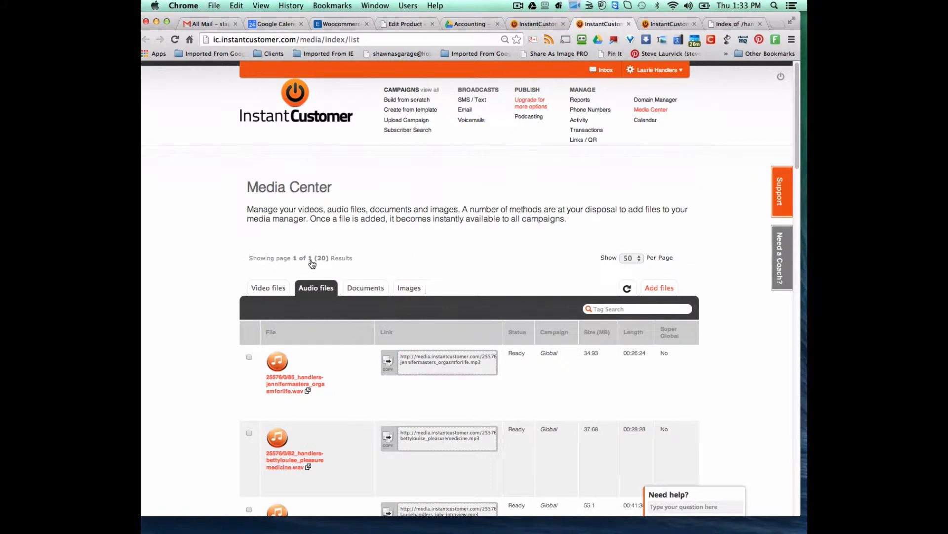
left_click(281, 293)
left_click(322, 292)
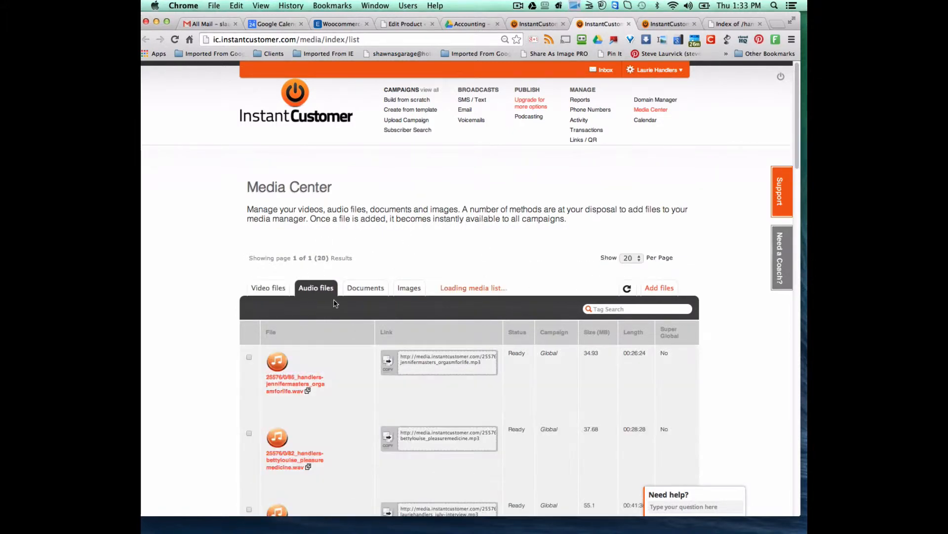
scroll(366, 329, "down", 5)
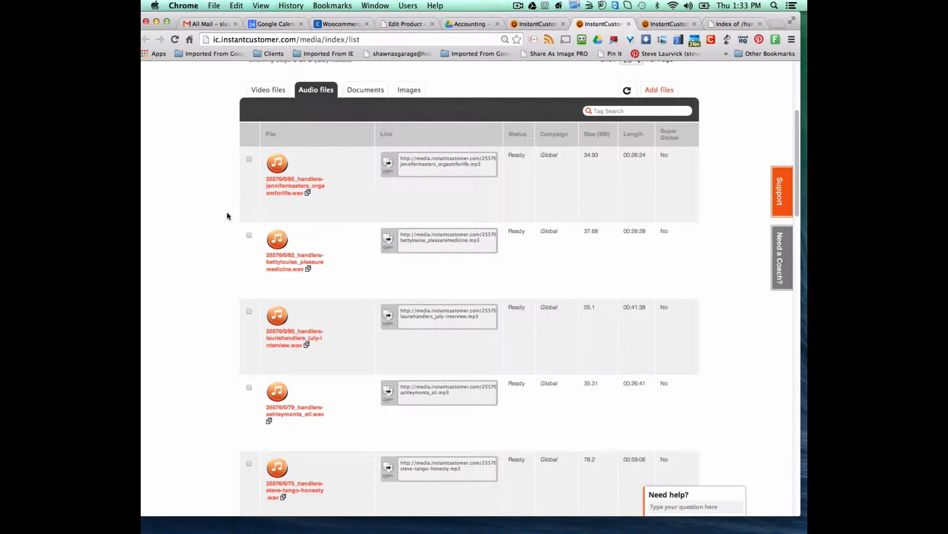
left_click(528, 25)
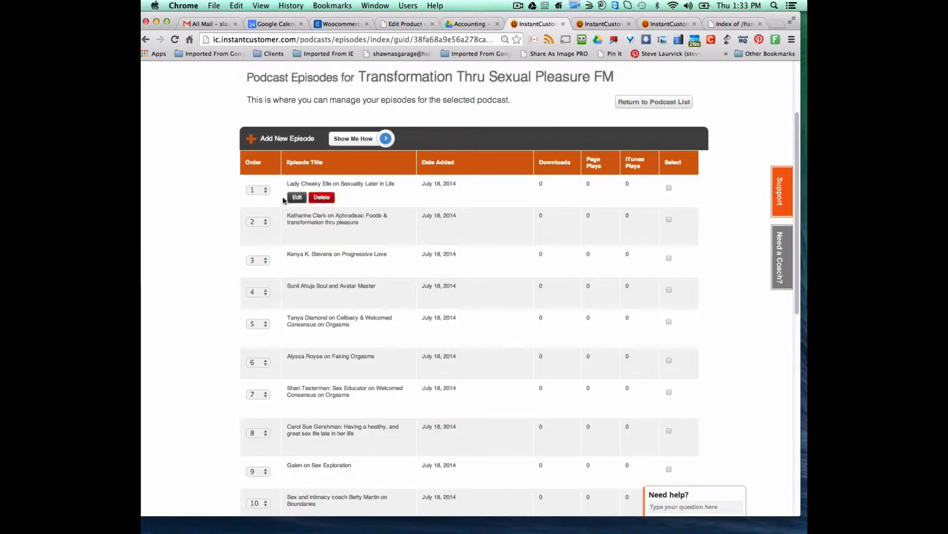
scroll(286, 198, "up", 5)
left_click(528, 119)
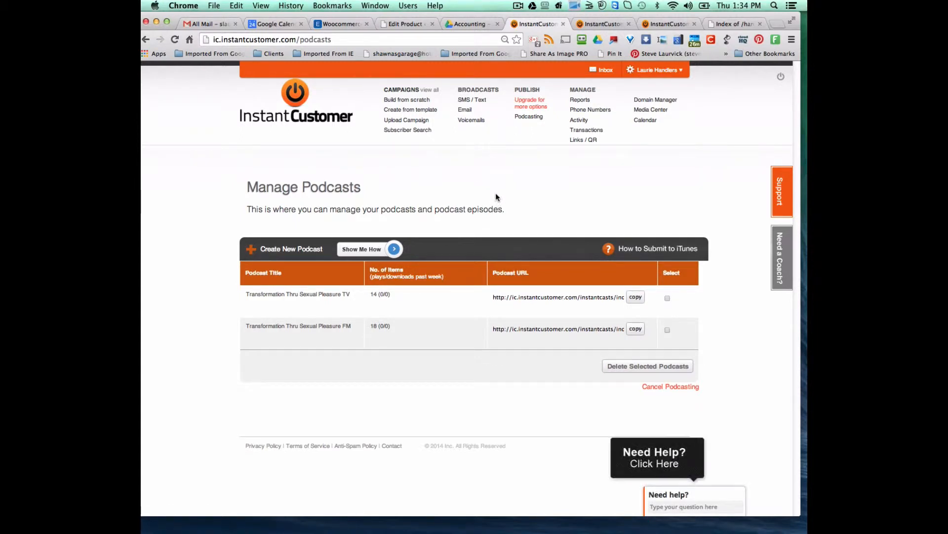
mouse_move(269, 346)
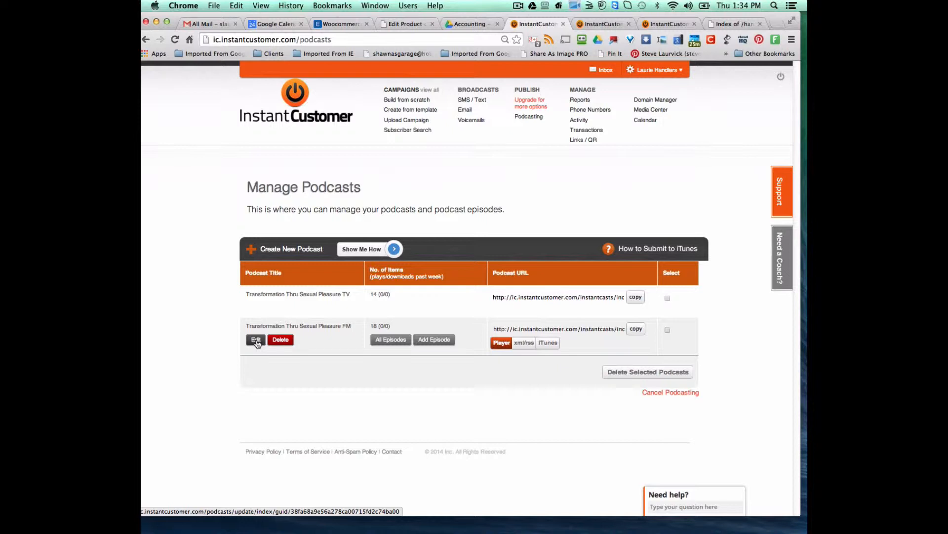
- Open the FM podcast's episode list in one tab and the TV podcast's list in the other
left_click(390, 340)
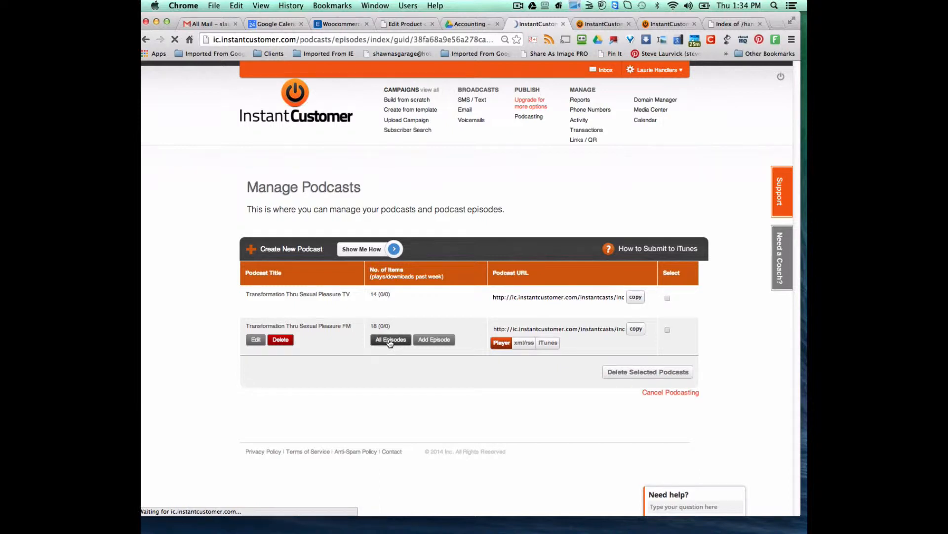
left_click(601, 24)
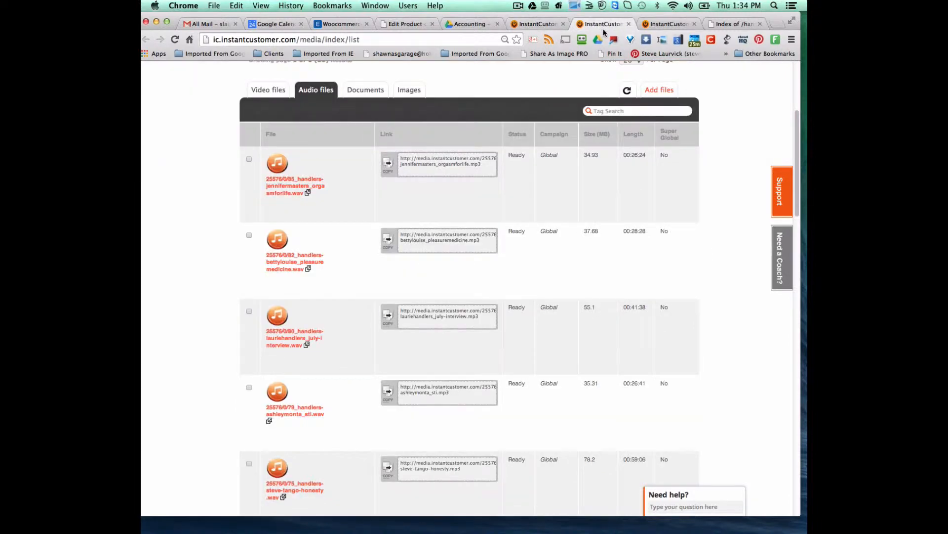
scroll(568, 133, "up", 4)
left_click(532, 118)
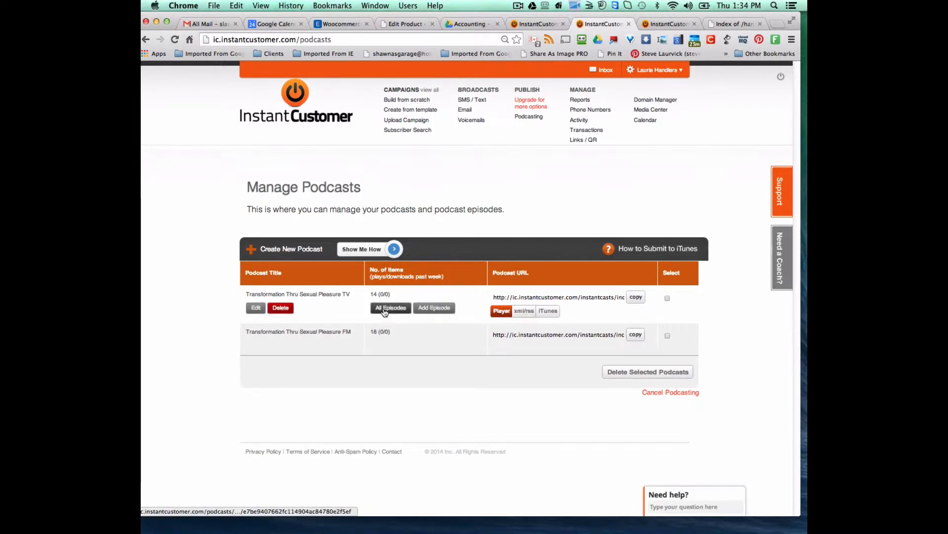
left_click(385, 310)
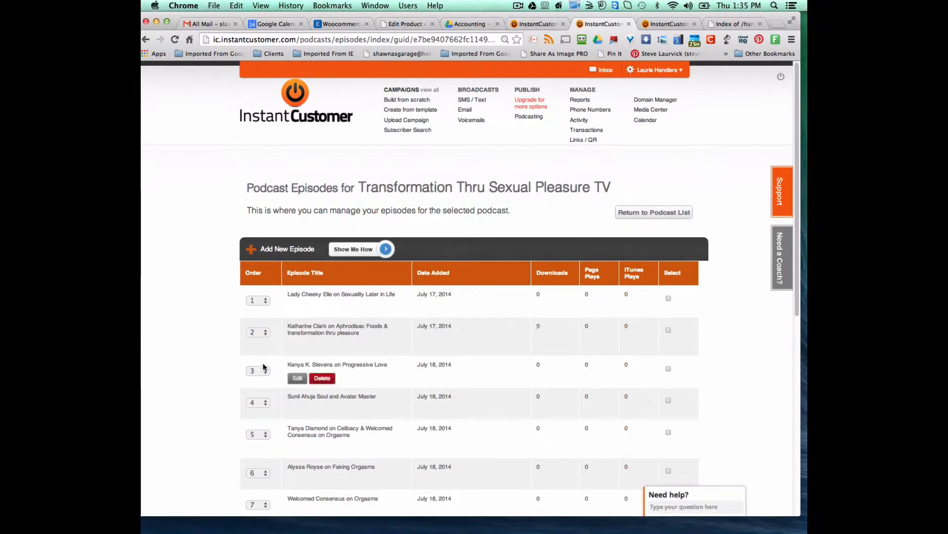
- Look through the TV podcast's 14 episodes, then return to the FM episode list
scroll(212, 392, "down", 10)
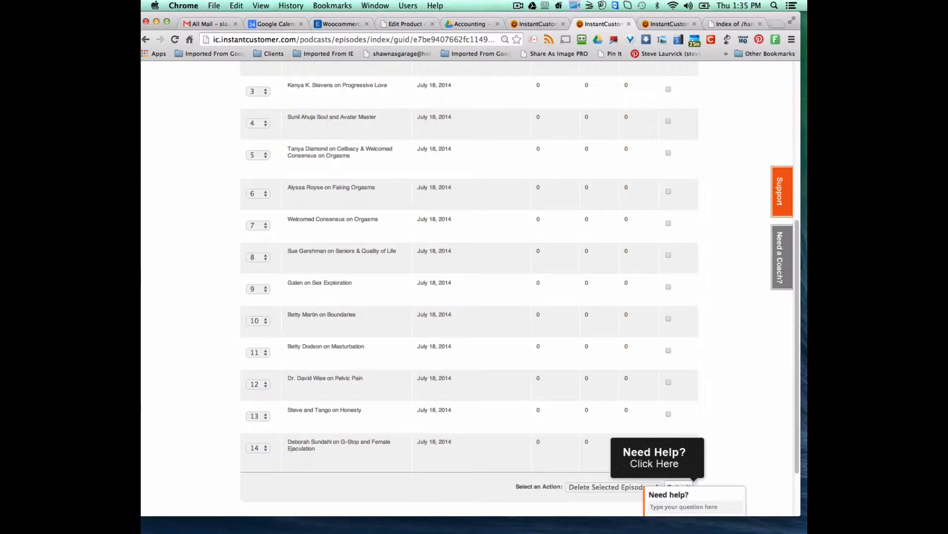
scroll(205, 255, "up", 5)
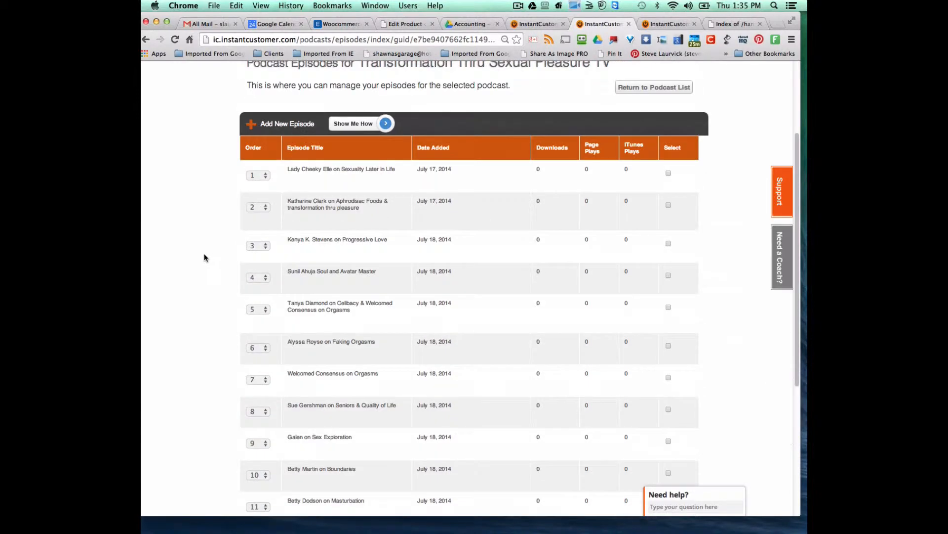
scroll(205, 257, "down", 3)
scroll(205, 258, "down", 4)
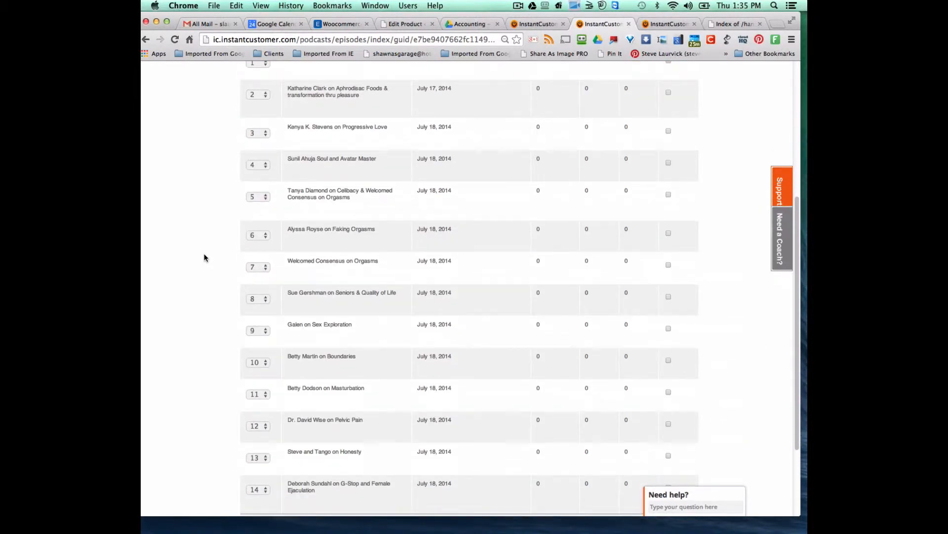
scroll(191, 259, "up", 5)
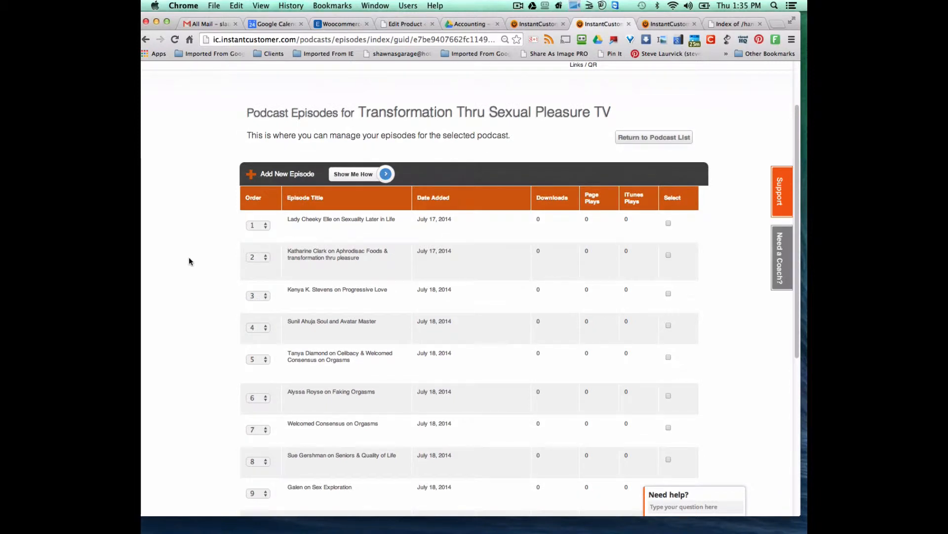
left_click(537, 24)
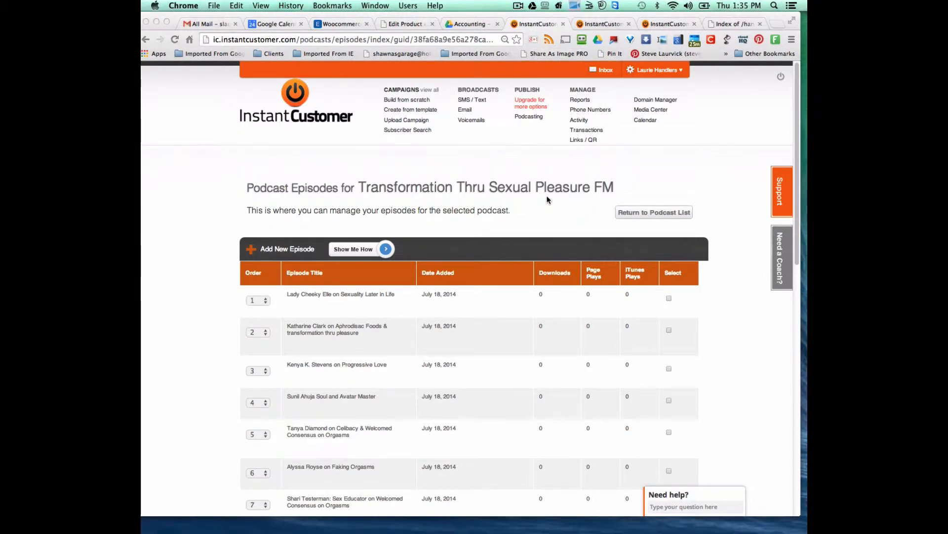
- Select the podcast title 'Transformation Thru Sexual Pleasure FM' on the FM episode list
scroll(547, 200, "down", 10)
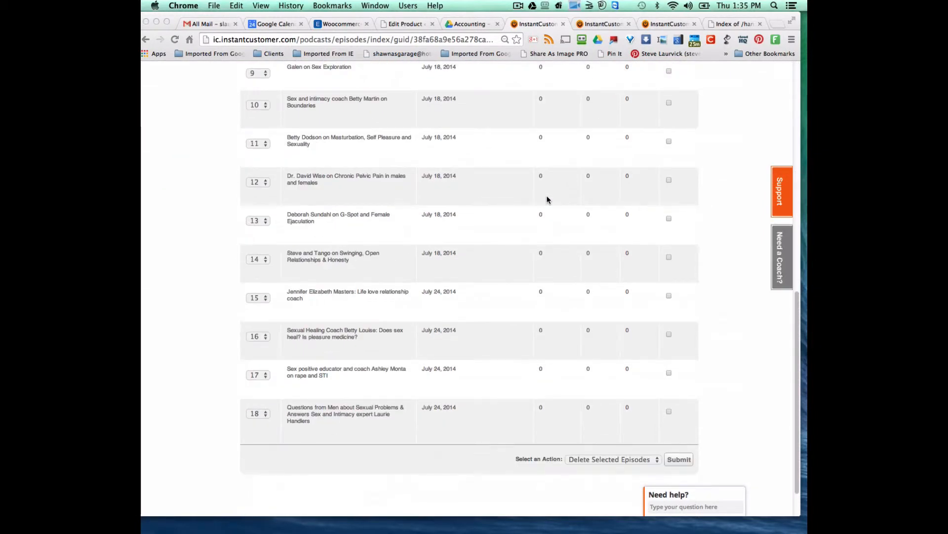
scroll(547, 200, "up", 10)
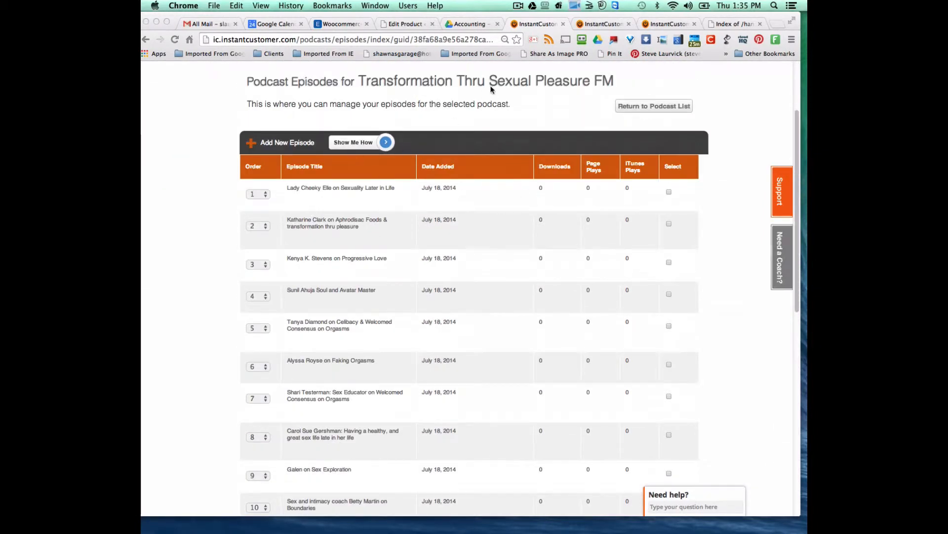
left_click(621, 84)
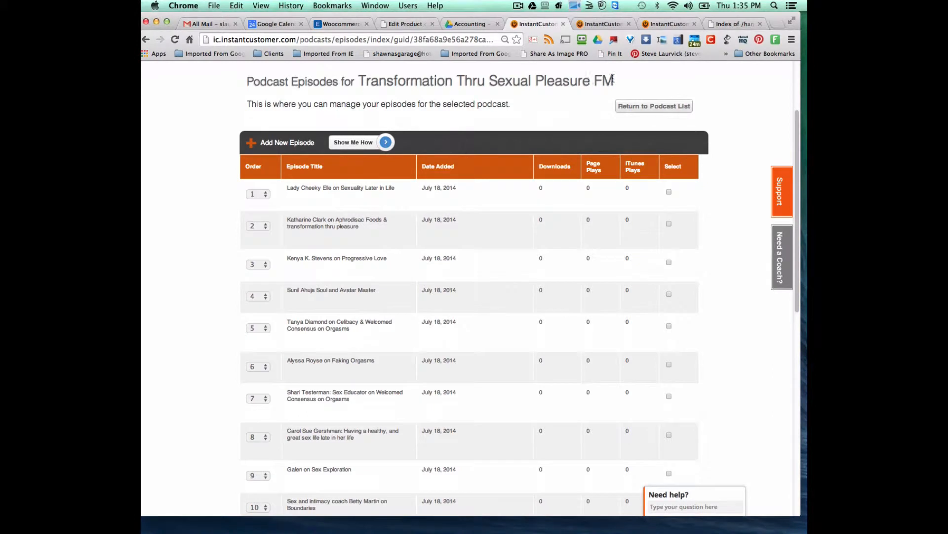
left_click_drag(614, 82, 357, 77)
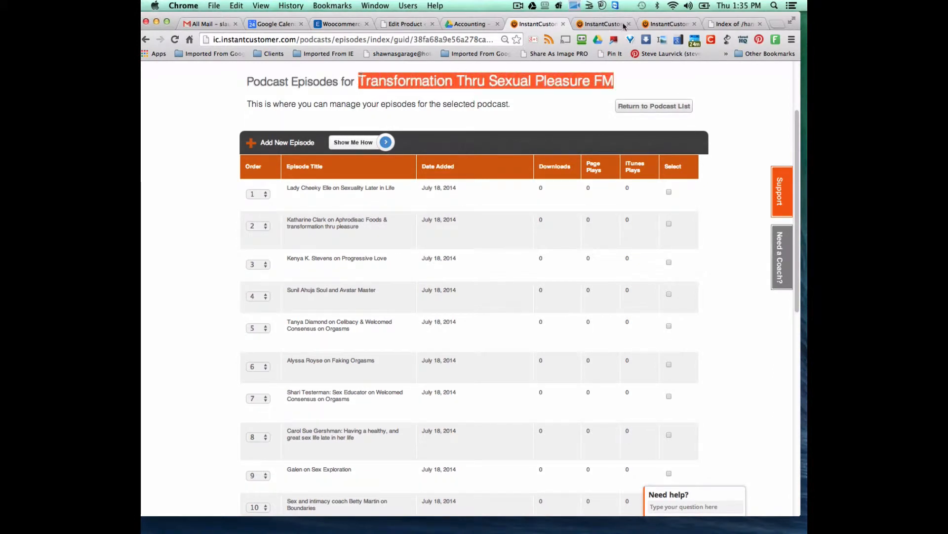
- Scroll through the TV podcast's 14 episodes
left_click(603, 24)
mouse_move(298, 235)
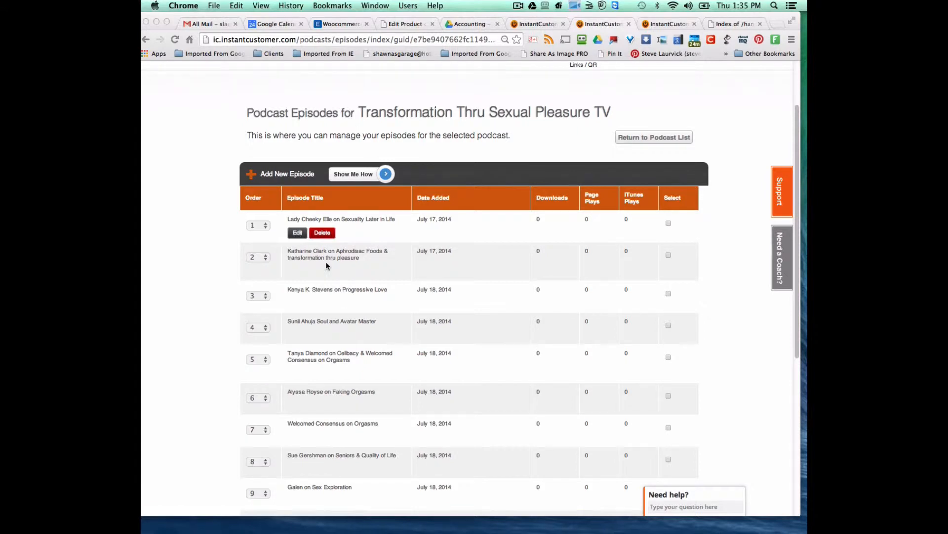
scroll(326, 266, "down", 5)
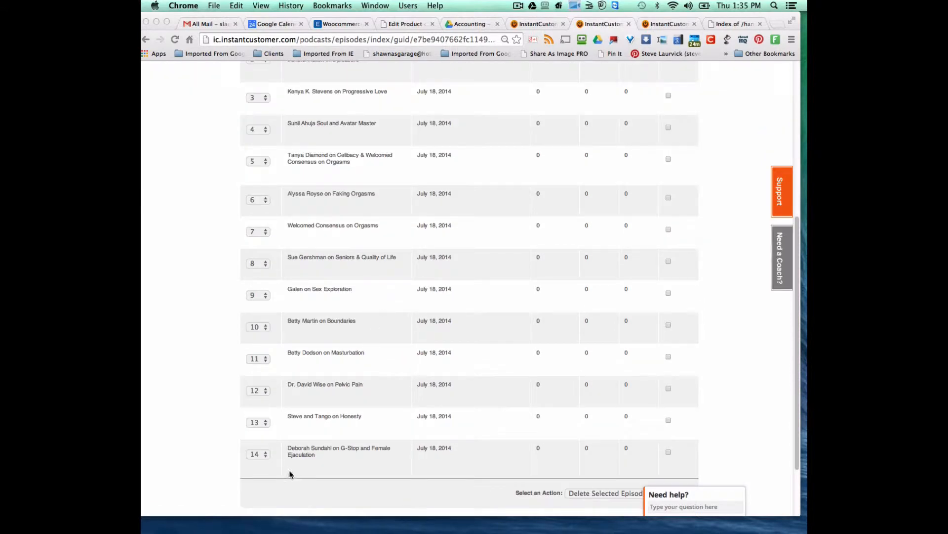
scroll(289, 475, "down", 2)
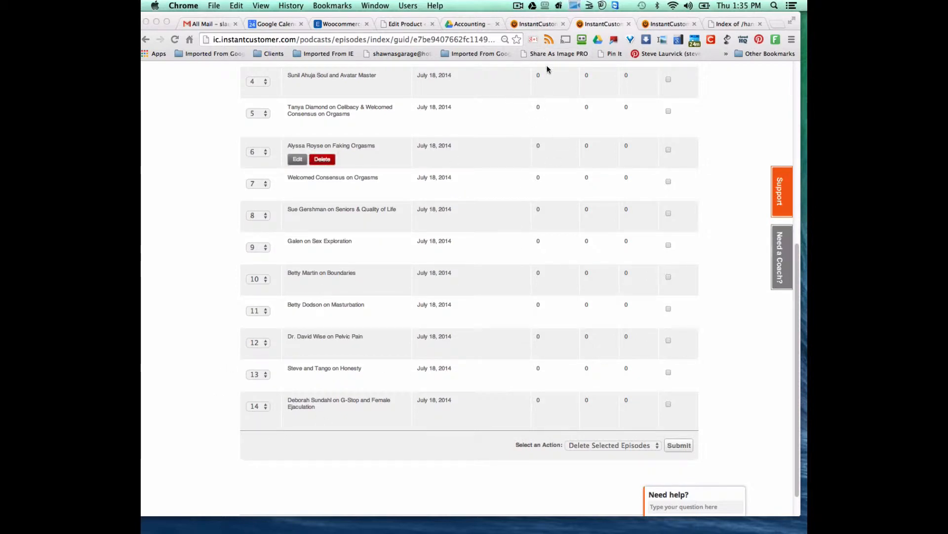
- Review the FM podcast's 18 episodes, then go back to the TV episode list
left_click(536, 25)
scroll(474, 365, "down", 10)
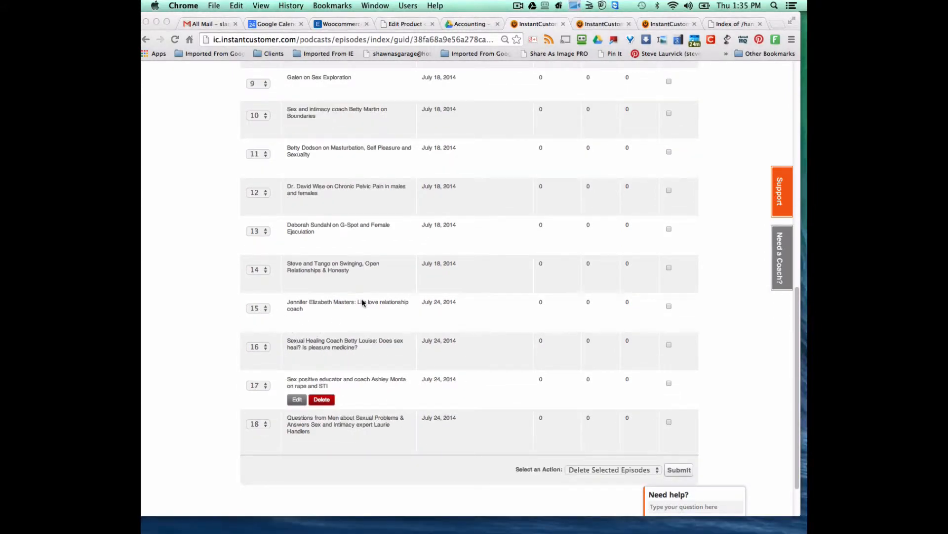
scroll(508, 365, "up", 10)
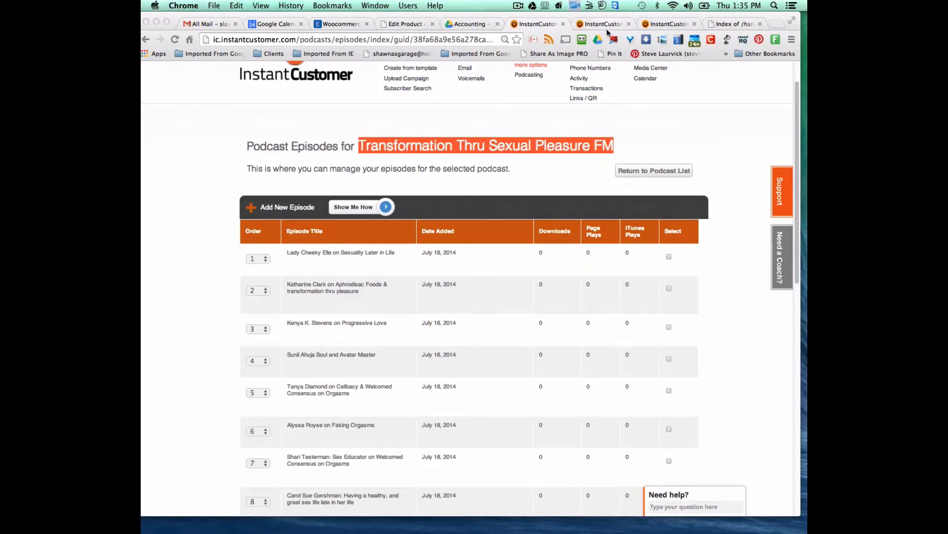
scroll(543, 377, "down", 6)
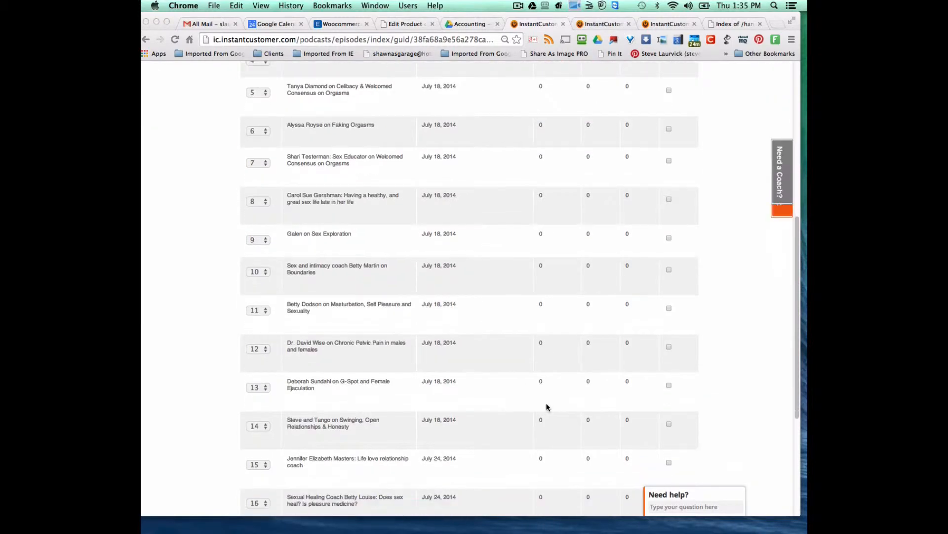
scroll(546, 406, "down", 4)
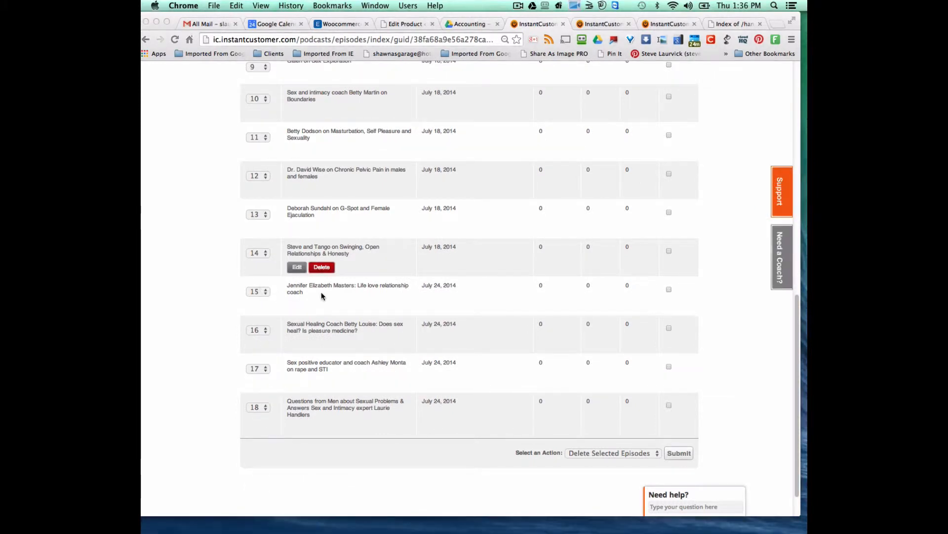
left_click(608, 30)
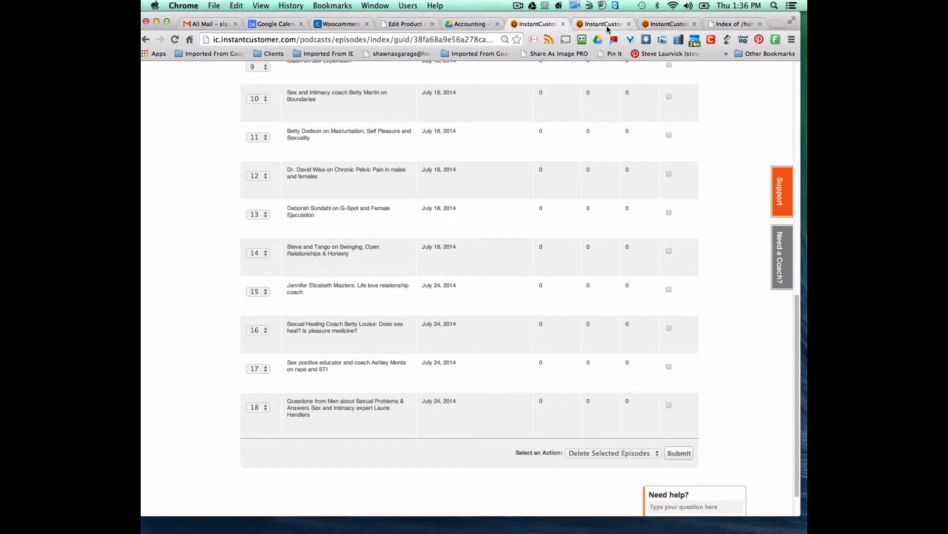
left_click(608, 29)
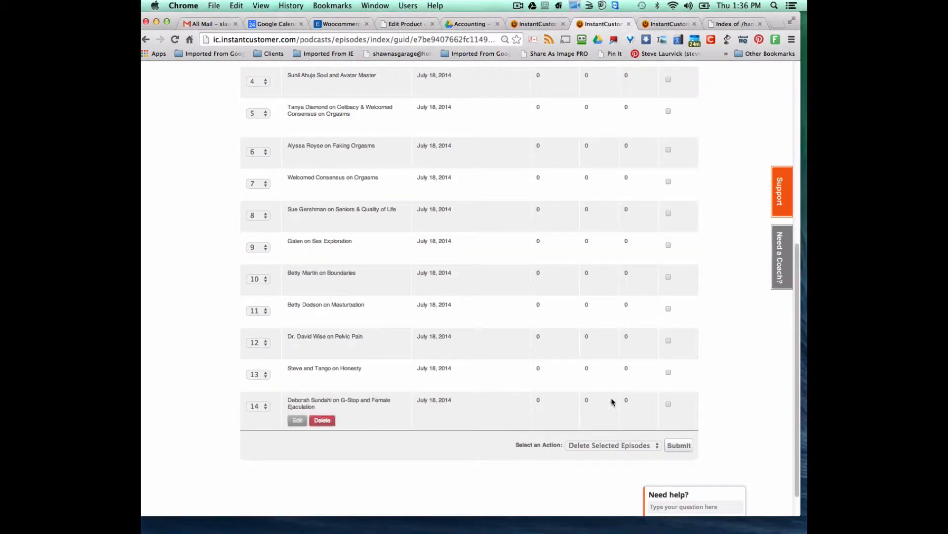
scroll(646, 381, "up", 4)
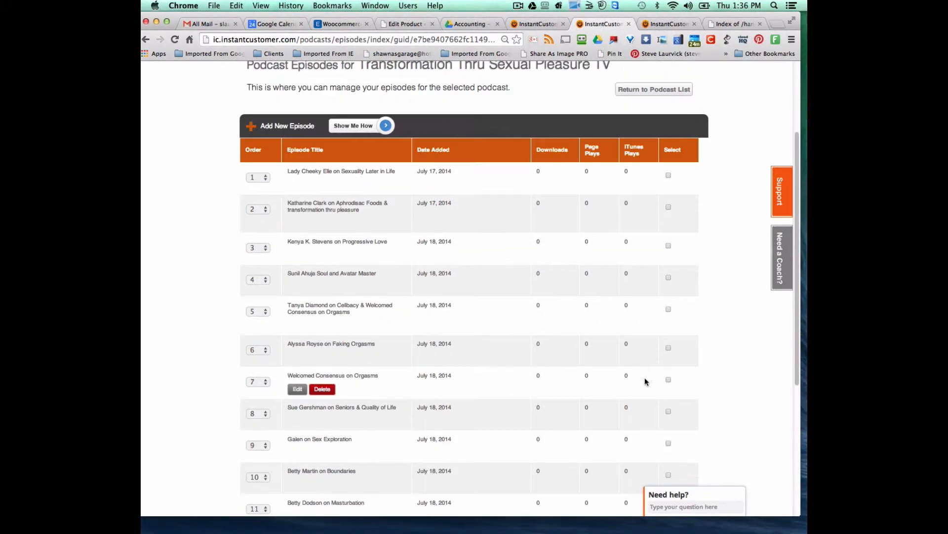
- Start a new TV episode and choose the matching handlers mp4 as its Episode File
left_click(280, 127)
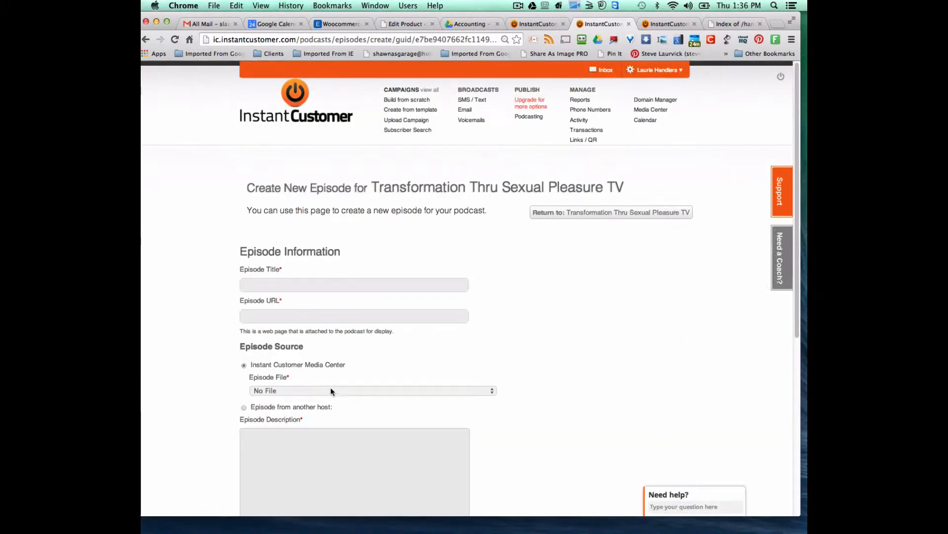
scroll(331, 387, "down", 4)
left_click(332, 207)
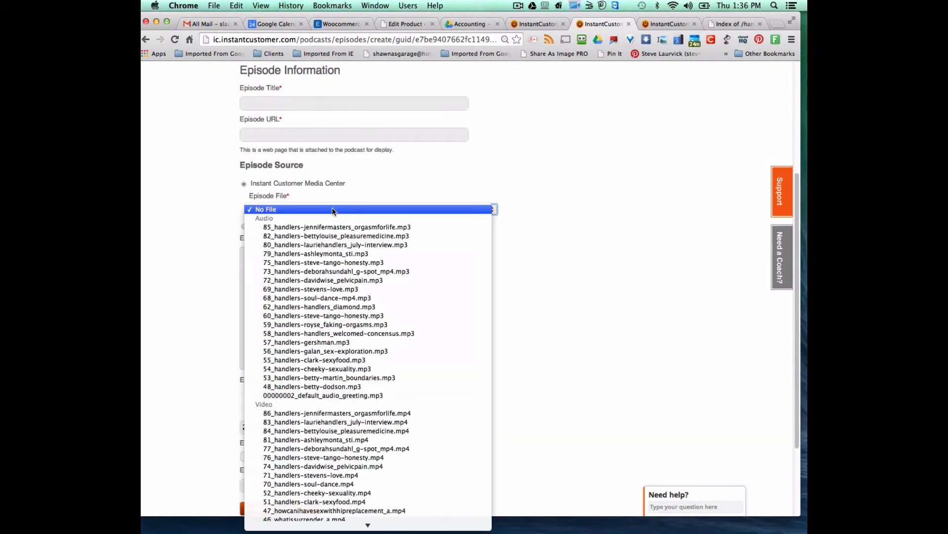
left_click(332, 209)
left_click(332, 209)
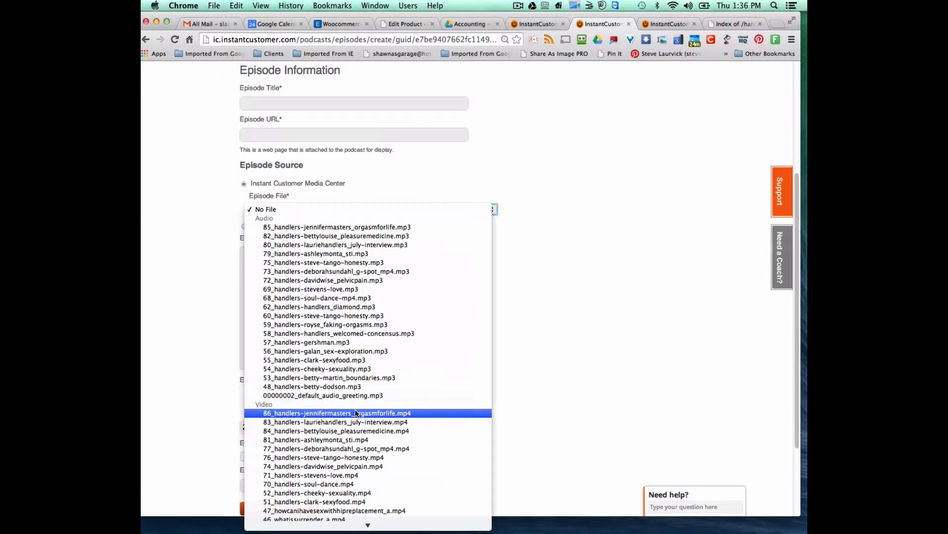
key("Escape")
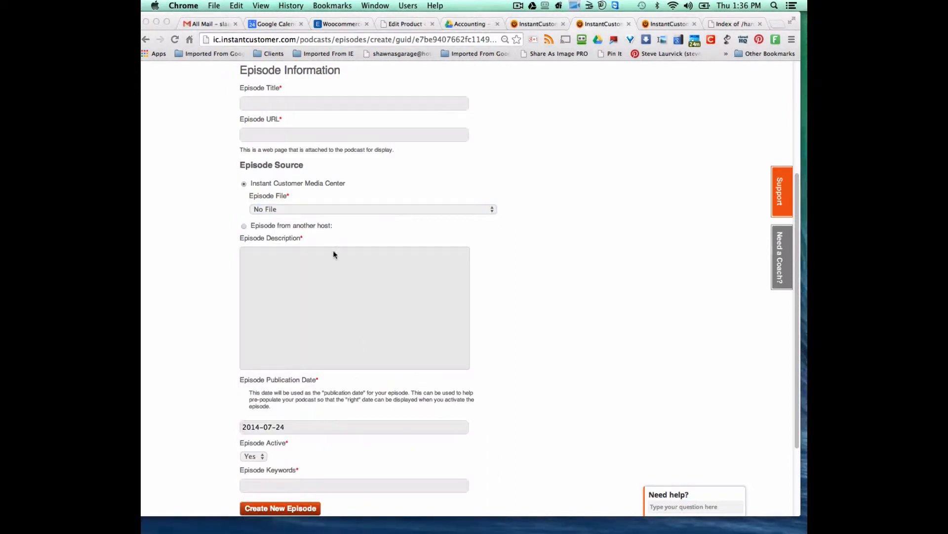
left_click(320, 209)
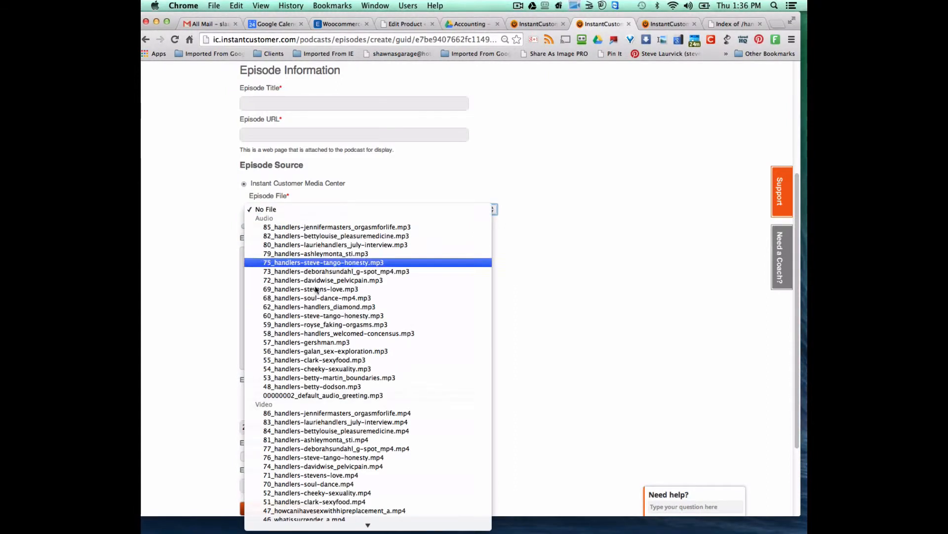
left_click(320, 413)
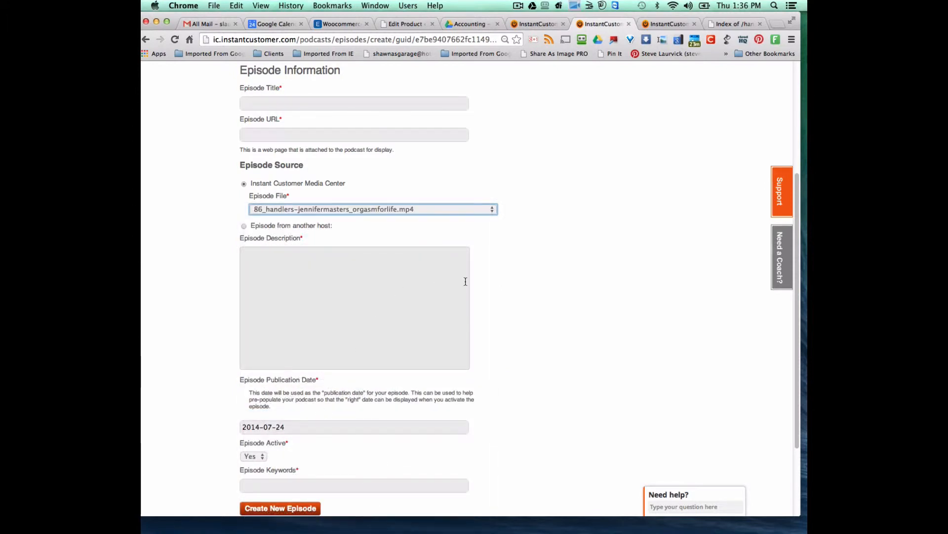
left_click(283, 105)
- Copy FM episode 15's title into the new TV episode's Episode Title field
left_click(531, 24)
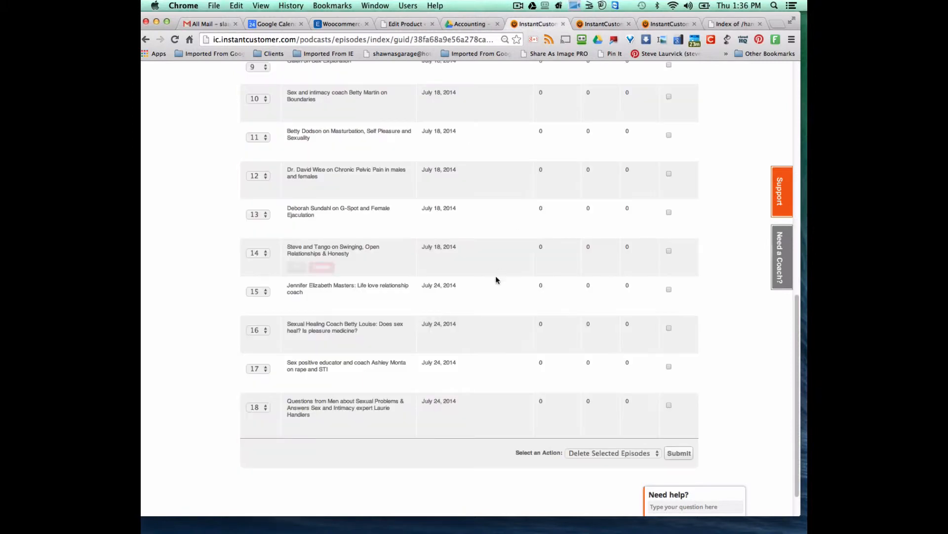
scroll(474, 262, "up", 1)
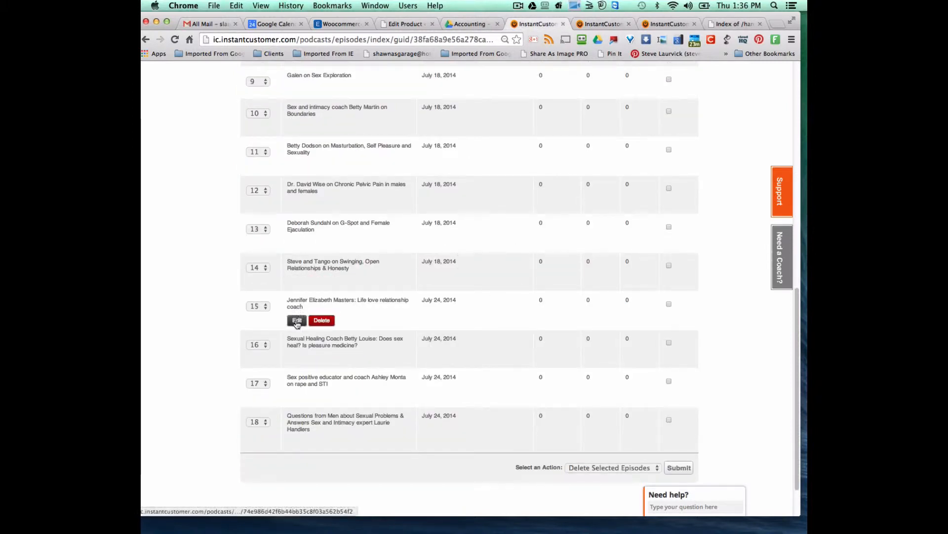
left_click(296, 320)
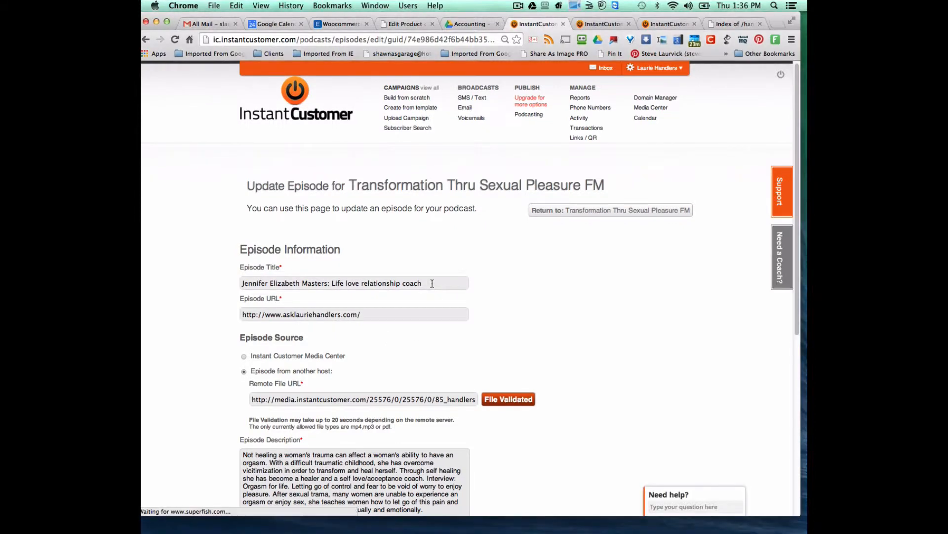
left_click_drag(432, 283, 266, 276)
right_click(267, 280)
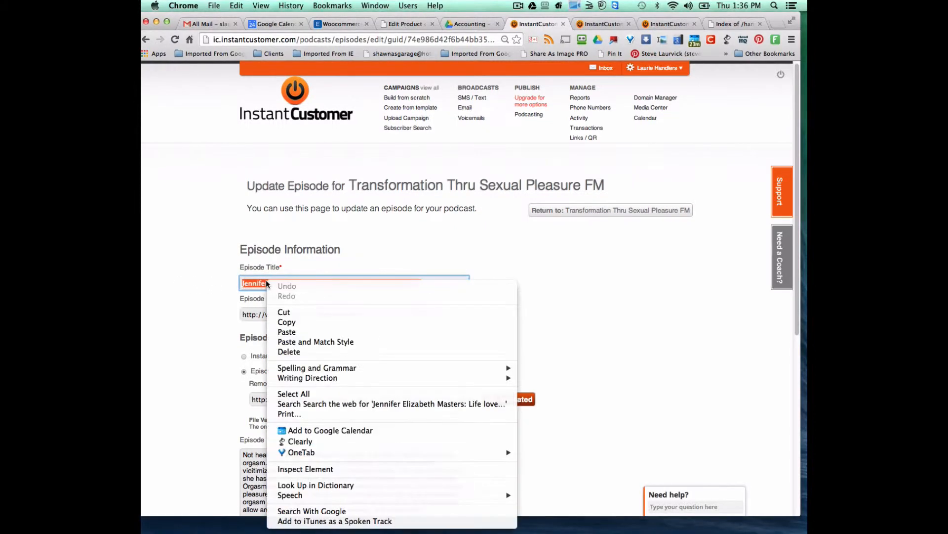
left_click(295, 320)
left_click(587, 26)
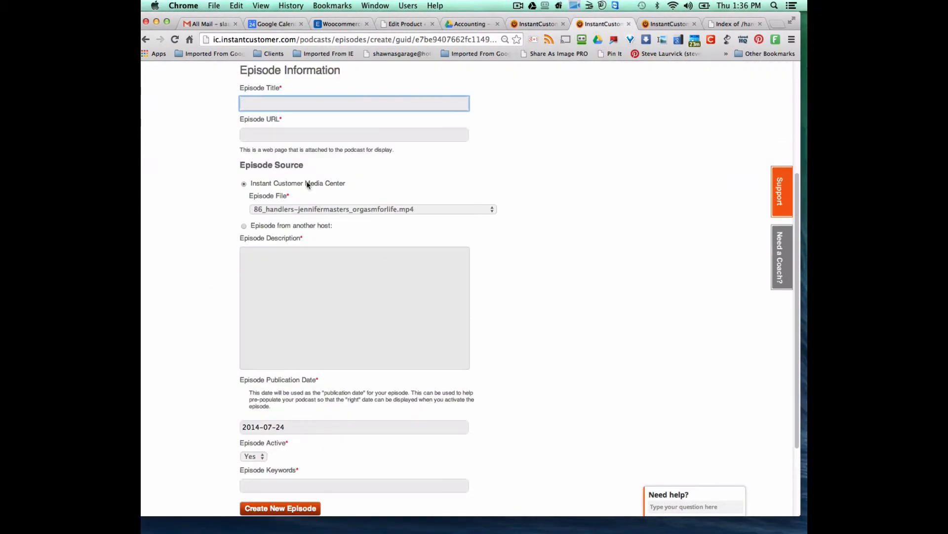
right_click(255, 103)
left_click(288, 153)
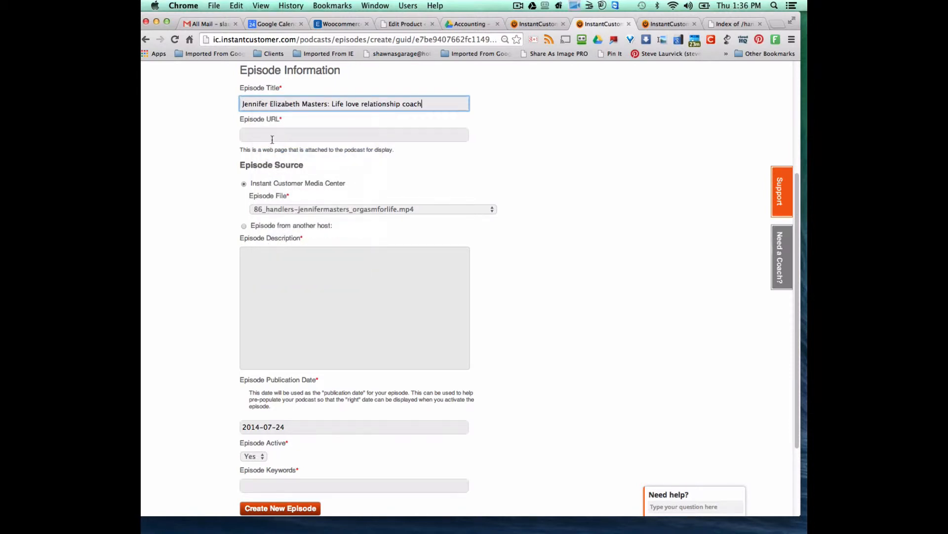
left_click(272, 136)
- Copy FM episode 15's Episode URL into the new TV episode's URL field
left_click(530, 24)
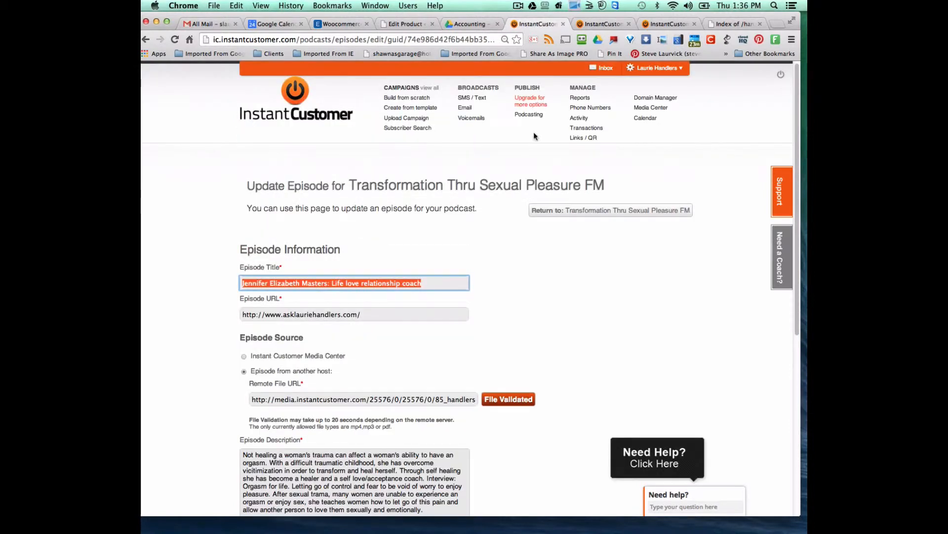
left_click(381, 314)
left_click_drag(381, 314, 235, 315)
right_click(293, 316)
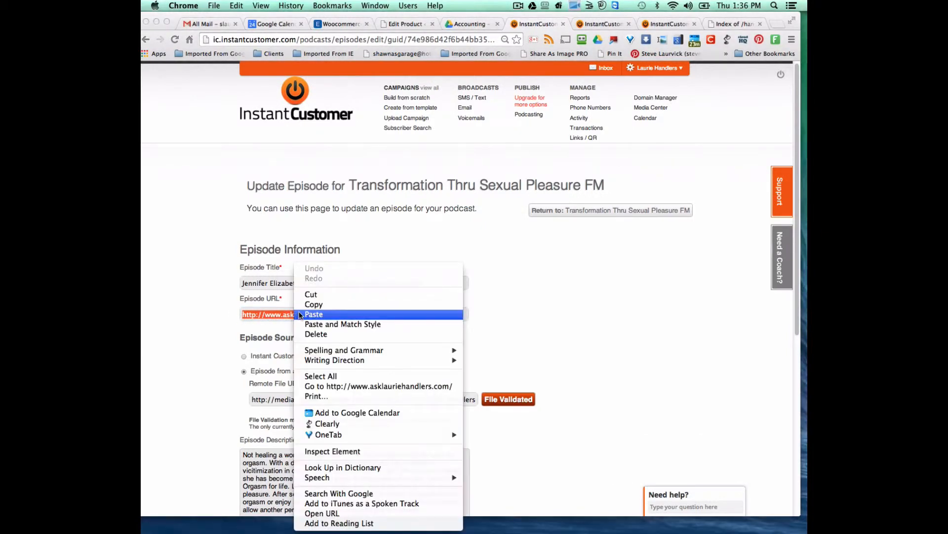
left_click(344, 303)
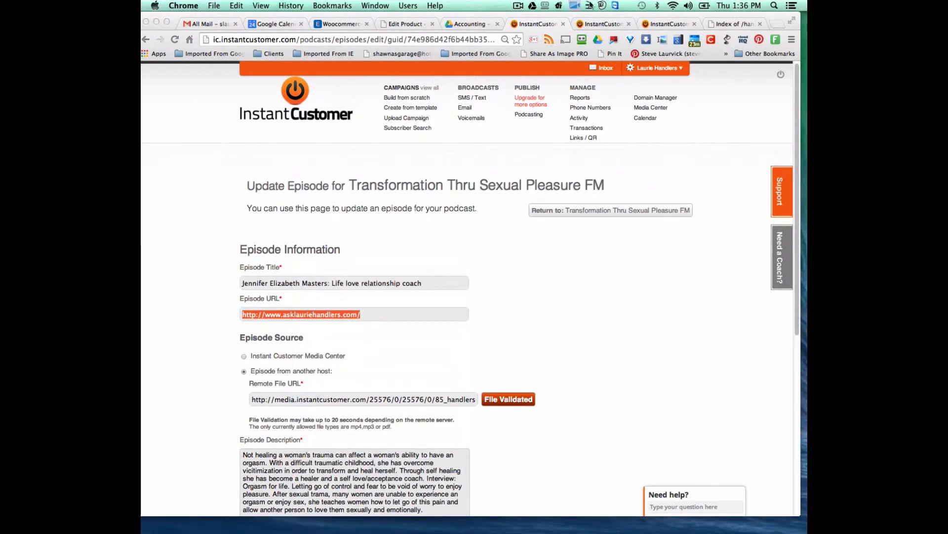
left_click(609, 23)
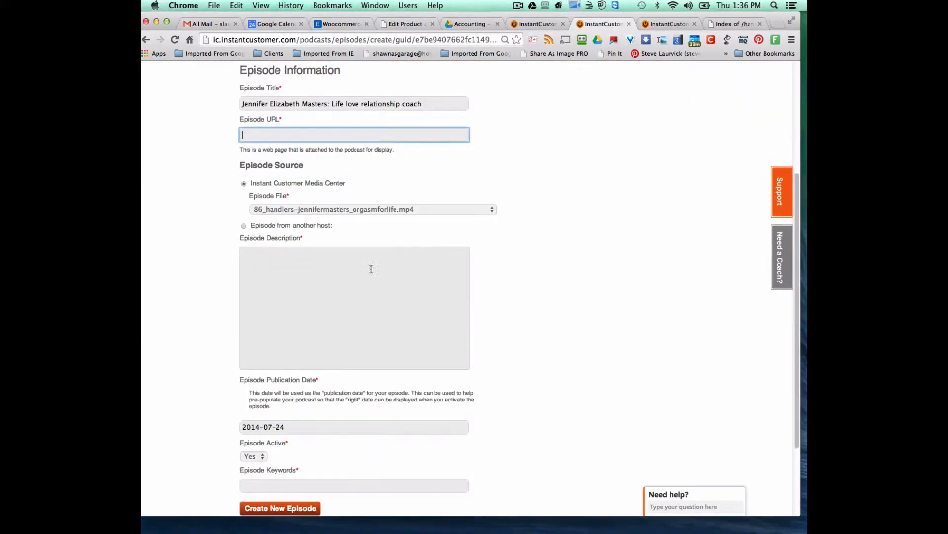
right_click(260, 132)
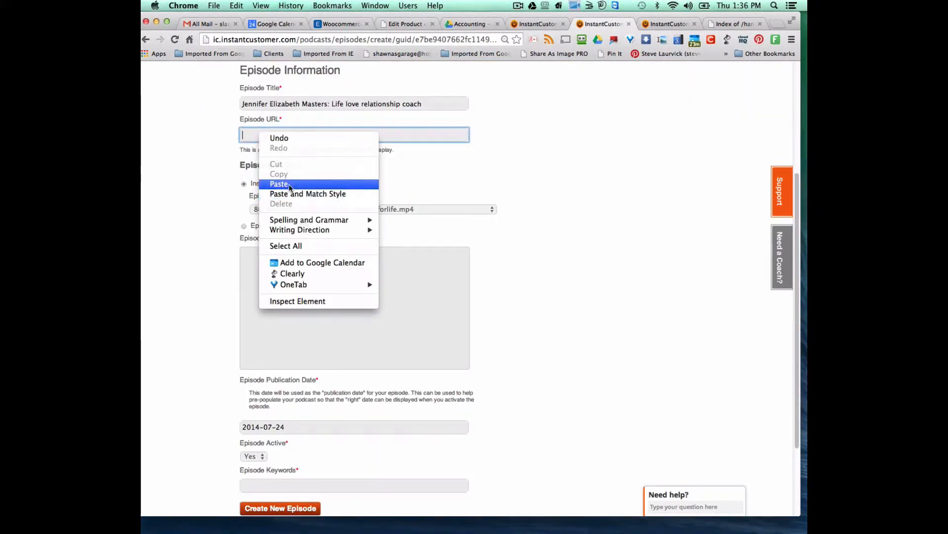
left_click(291, 183)
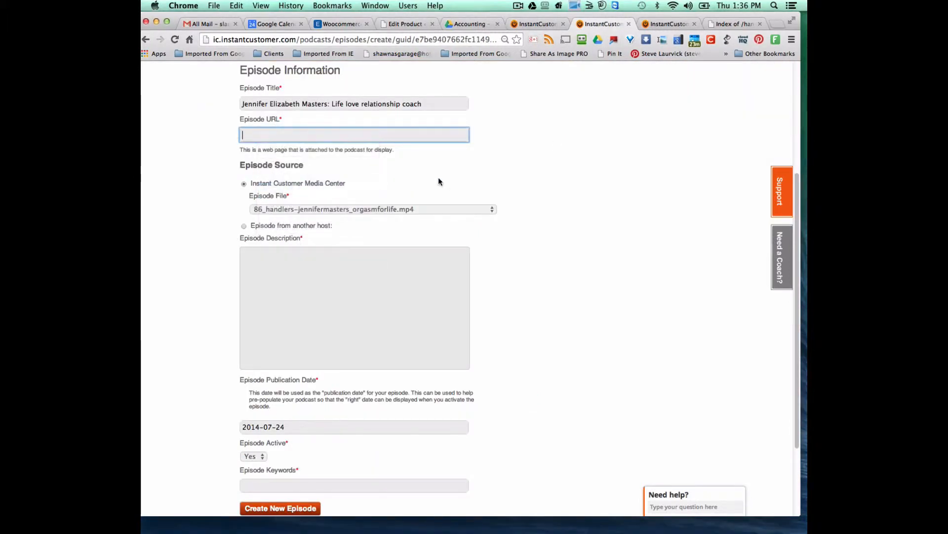
left_click(532, 22)
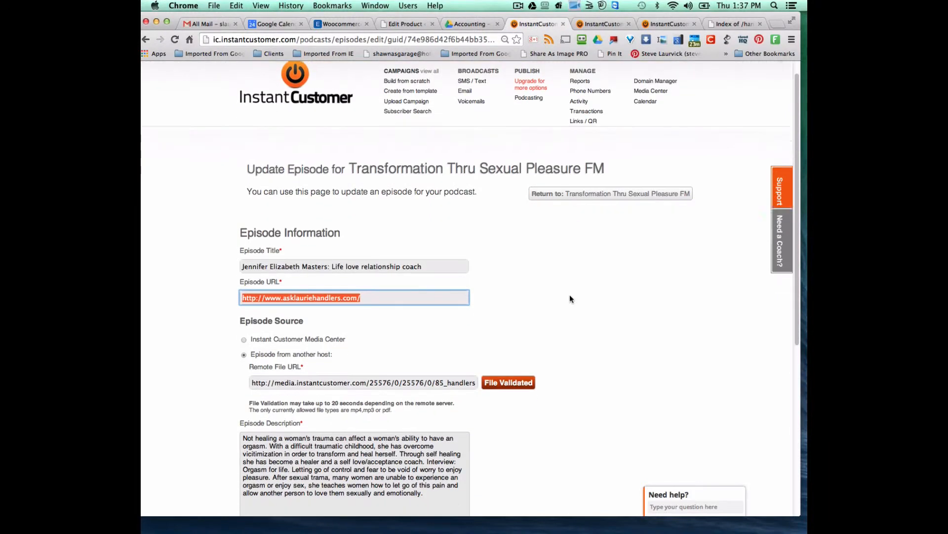
- Copy the FM episode's description into the new TV episode's Episode Description
scroll(569, 292, "down", 2)
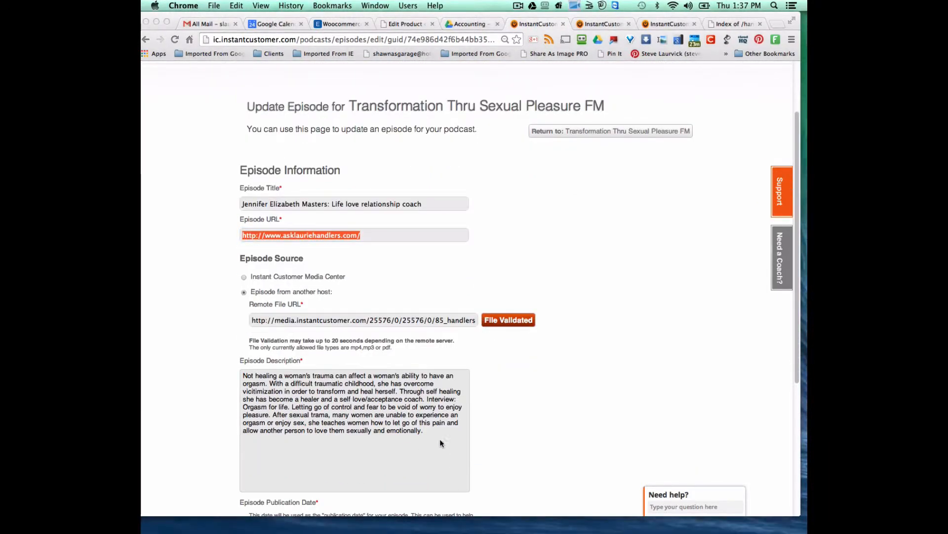
left_click(427, 434)
left_click_drag(428, 434, 206, 374)
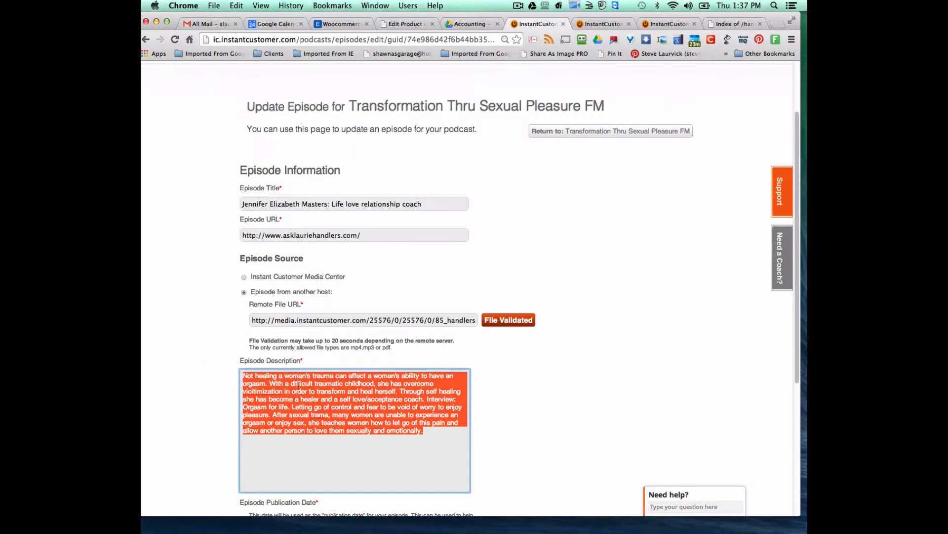
right_click(313, 387)
left_click(332, 324)
scroll(656, 359, "down", 3)
scroll(656, 358, "down", 1)
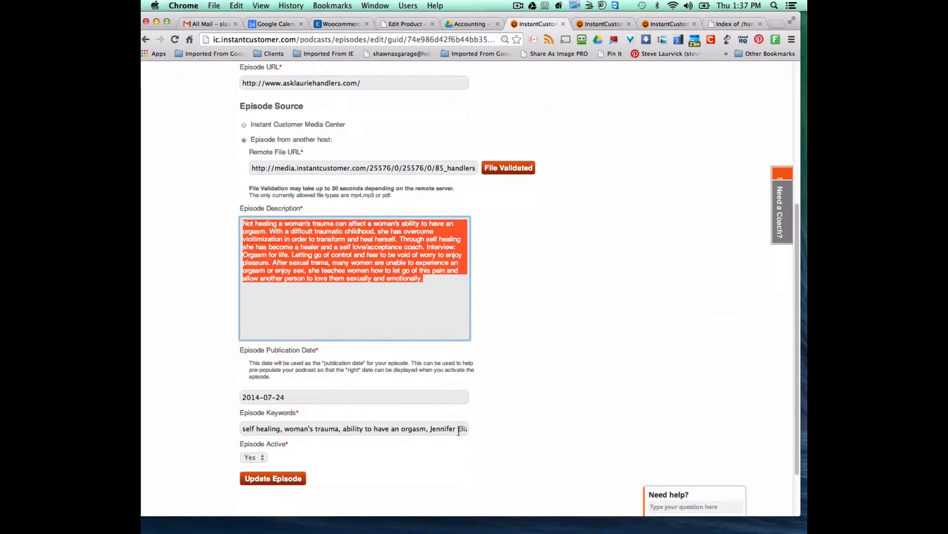
left_click(612, 21)
left_click(328, 263)
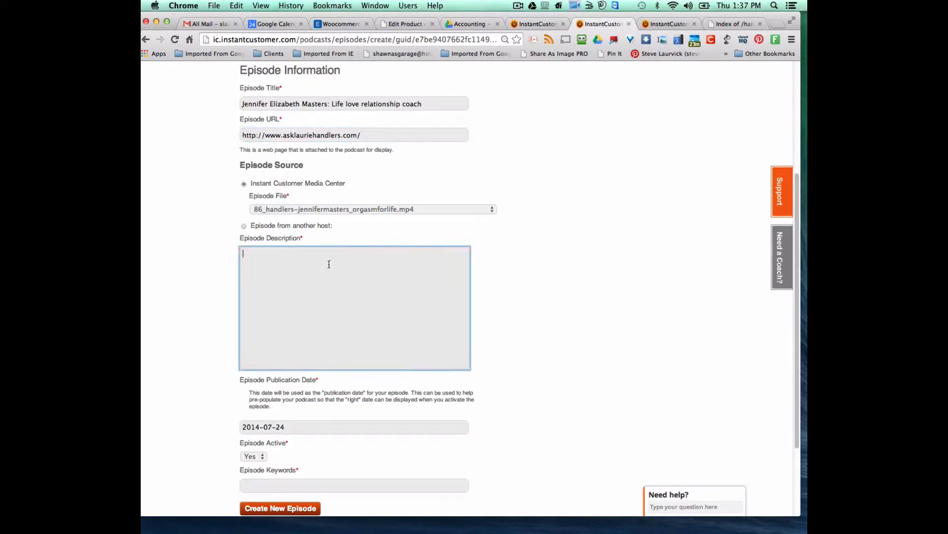
right_click(329, 261)
left_click(349, 313)
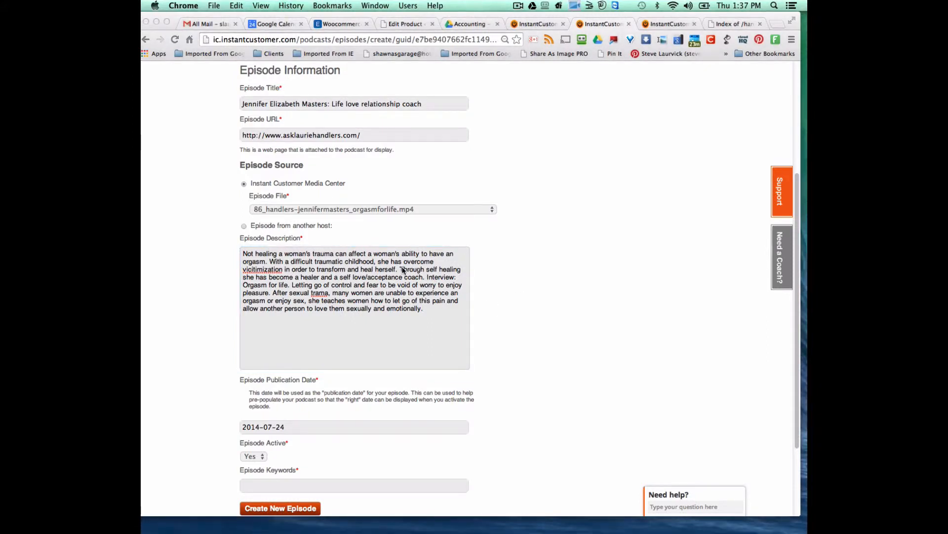
scroll(532, 310, "down", 4)
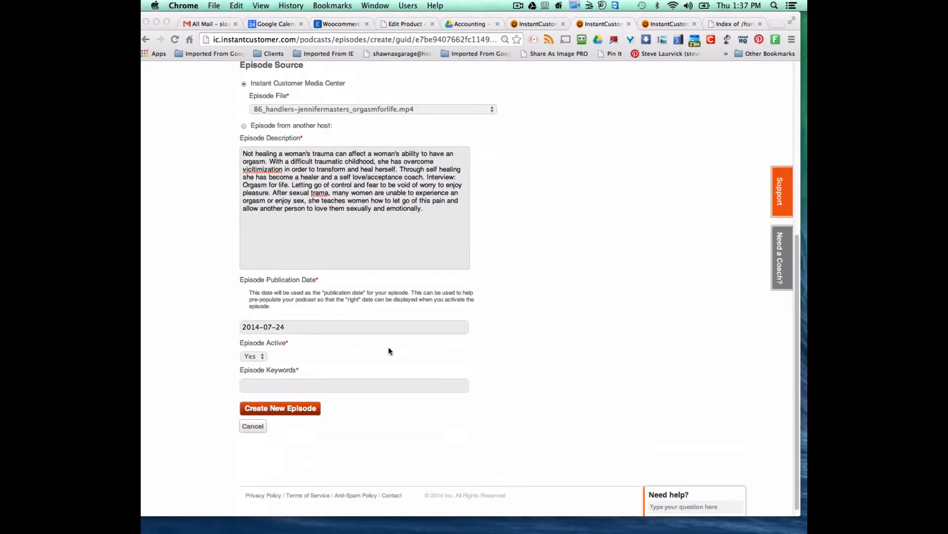
- Copy all of the FM episode's keywords
left_click(285, 385)
left_click(531, 25)
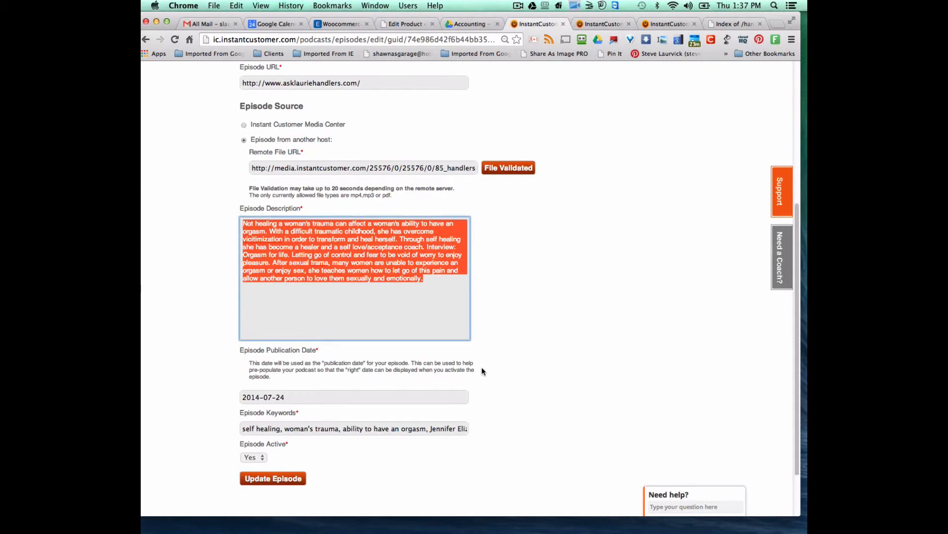
left_click_drag(246, 430, 503, 431)
right_click(446, 431)
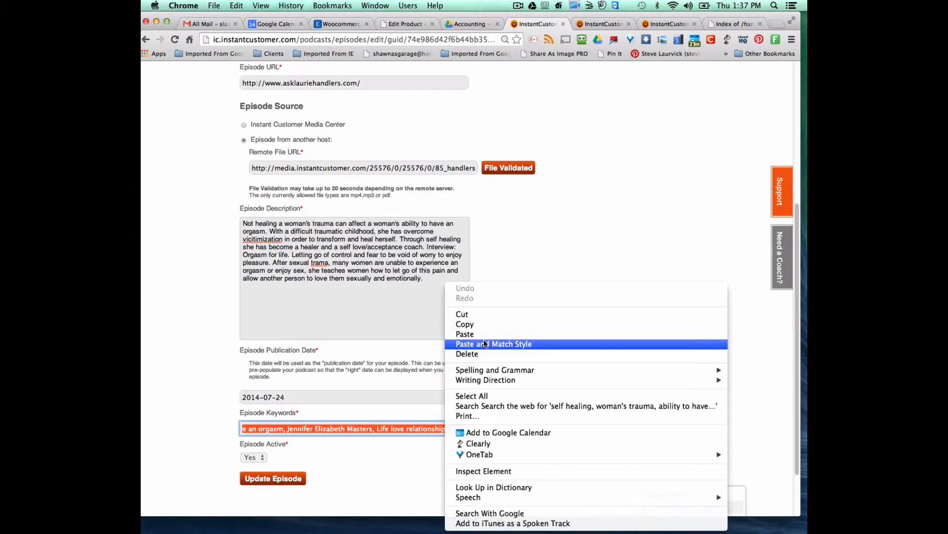
left_click(473, 325)
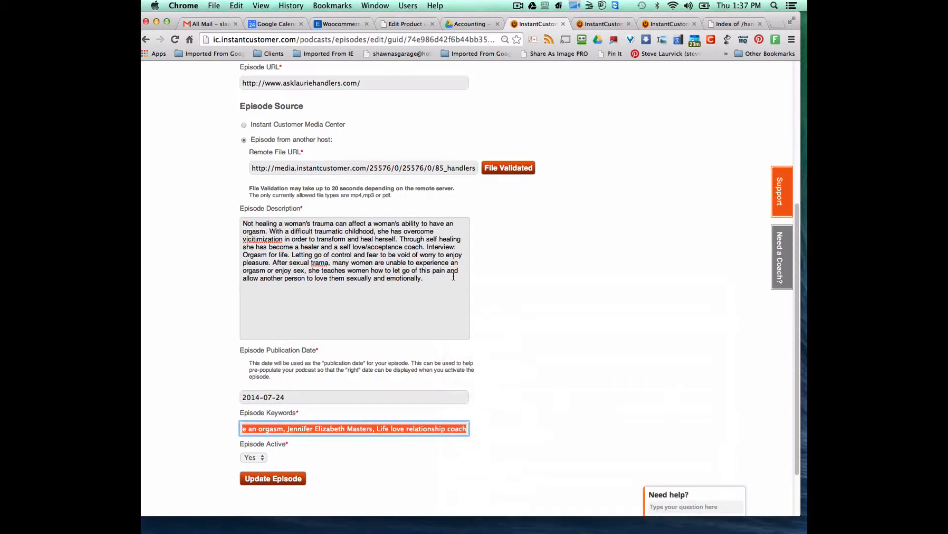
- Correct 'trama' to 'trauma' in the FM episode description
left_click(319, 263)
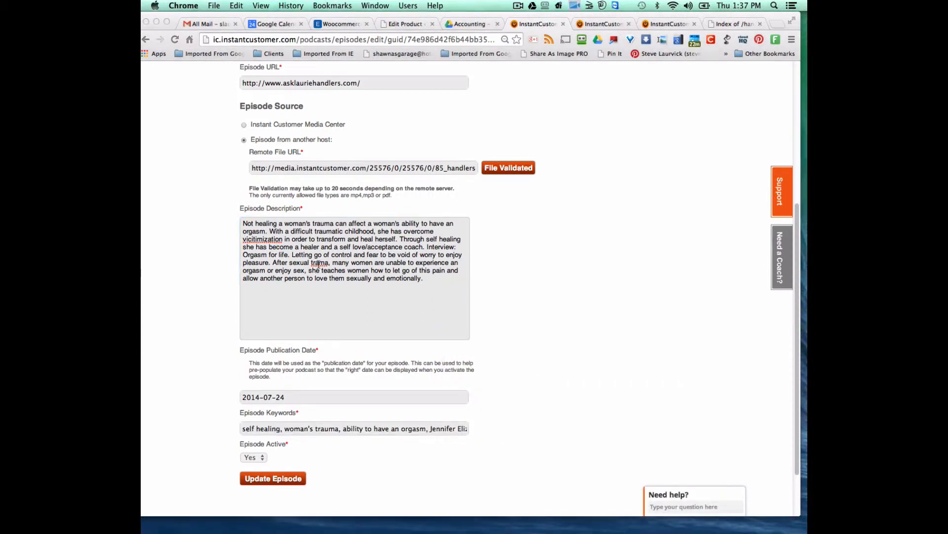
left_click(328, 268)
type("u")
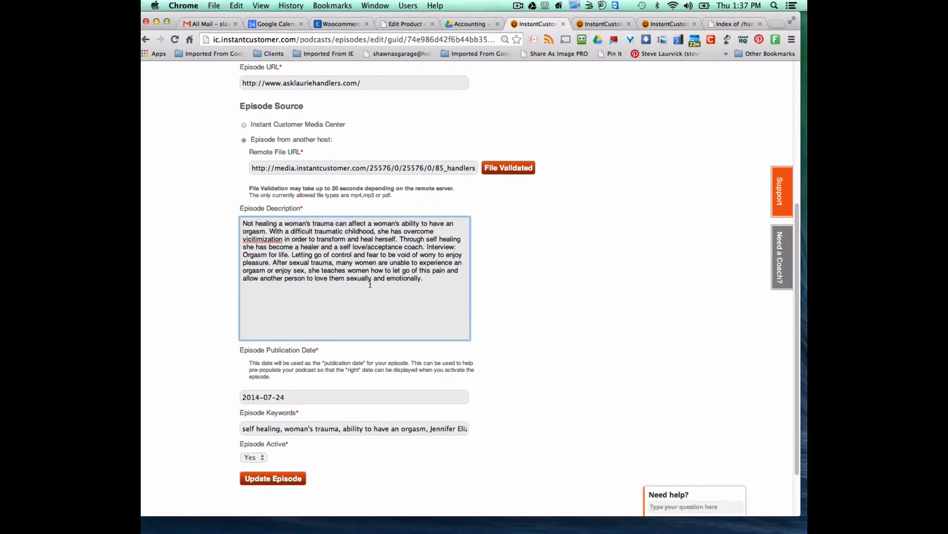
scroll(544, 292, "up", 5)
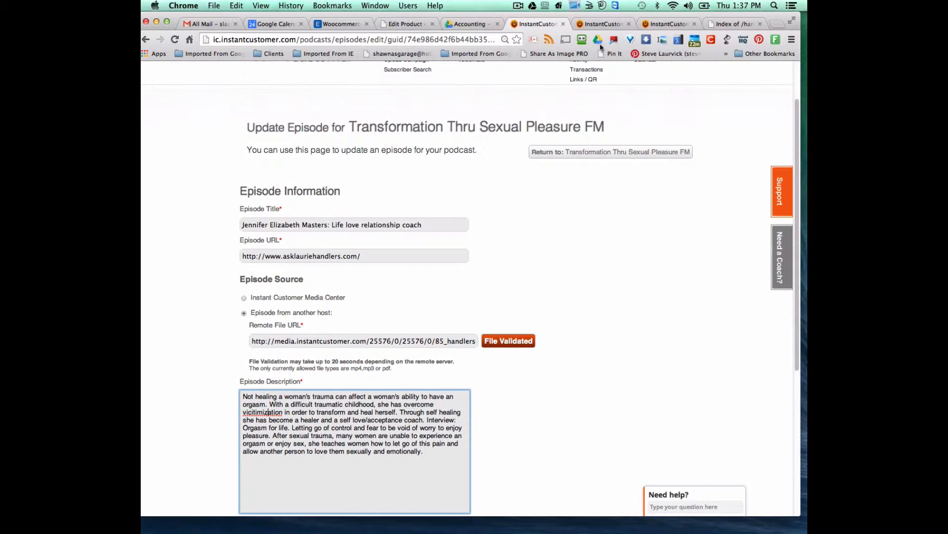
- Paste the copied keywords into the new TV episode's Episode Keywords field
left_click(602, 24)
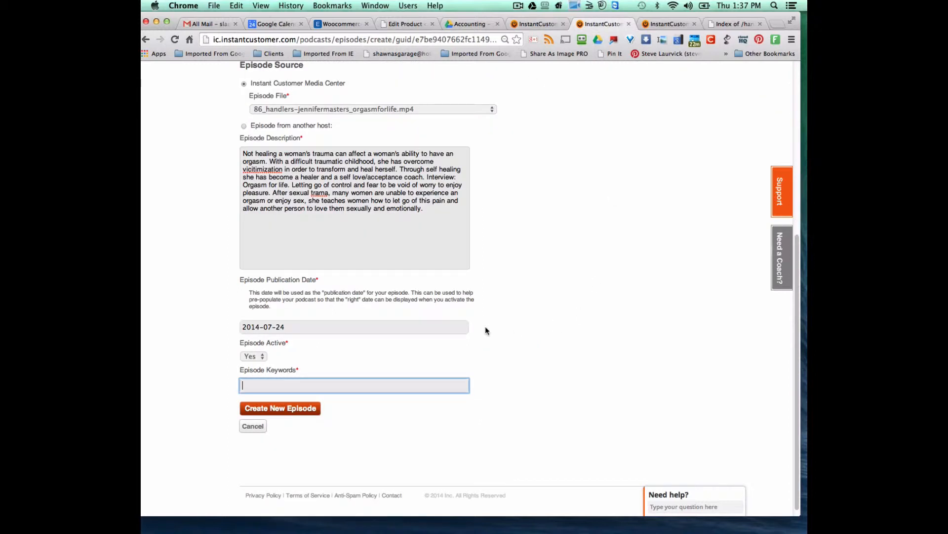
right_click(285, 386)
left_click(307, 404)
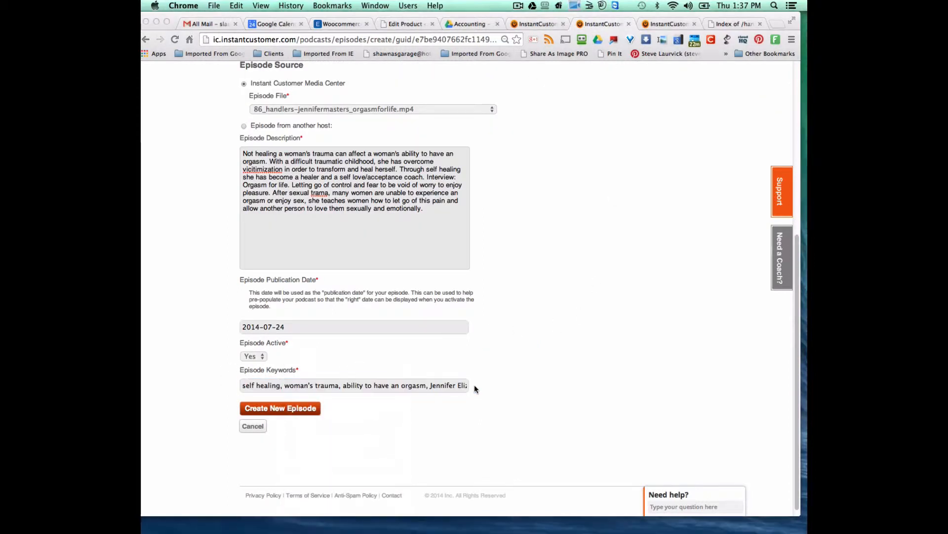
scroll(494, 381, "up", 5)
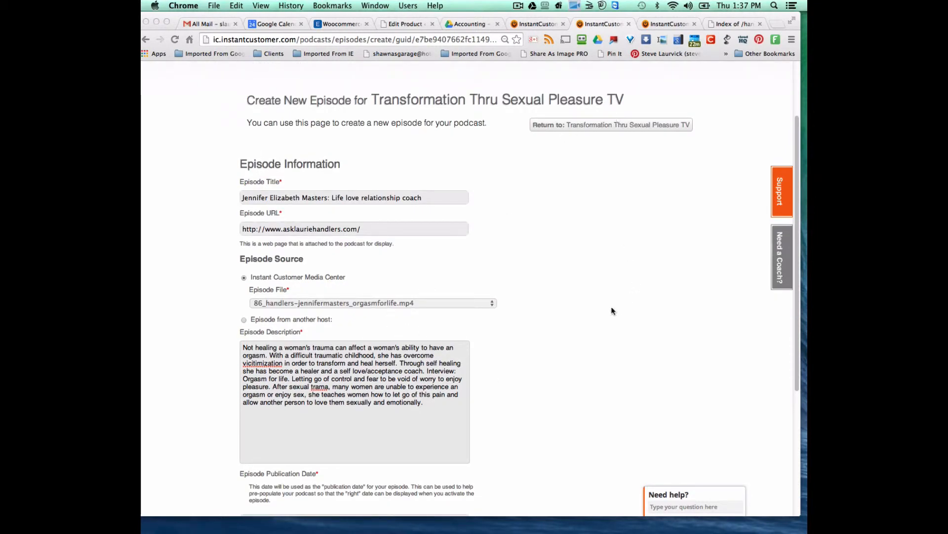
- Submit the new TV episode and dismiss the 'New Episode Added' alert
scroll(614, 311, "down", 5)
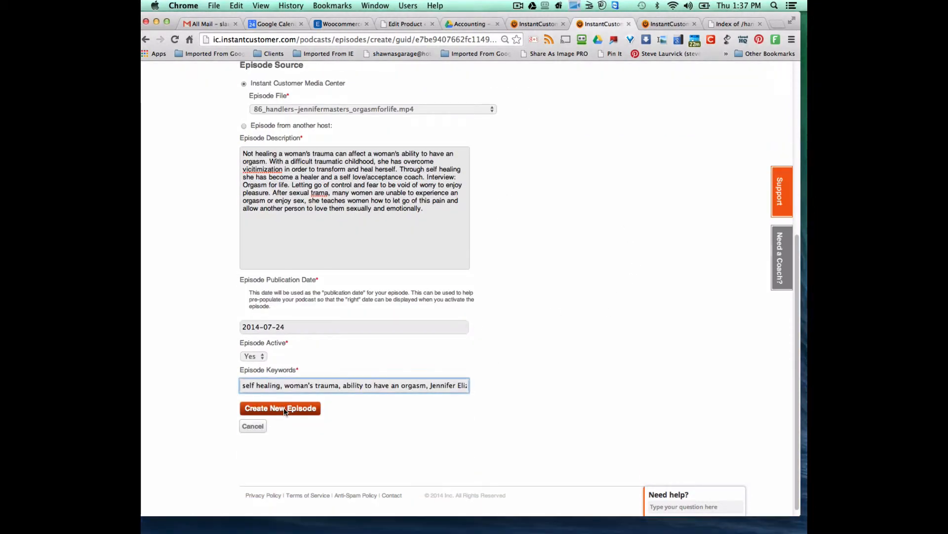
left_click(285, 409)
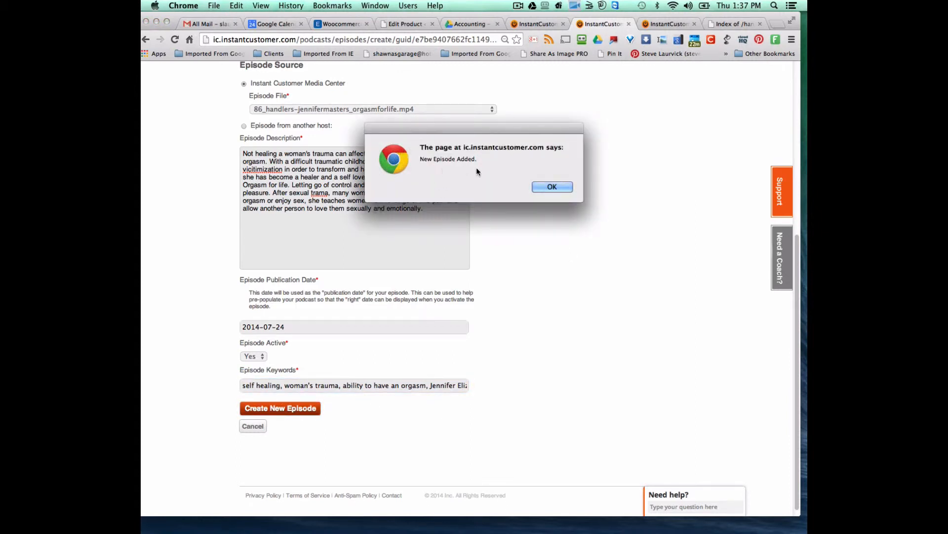
left_click(558, 188)
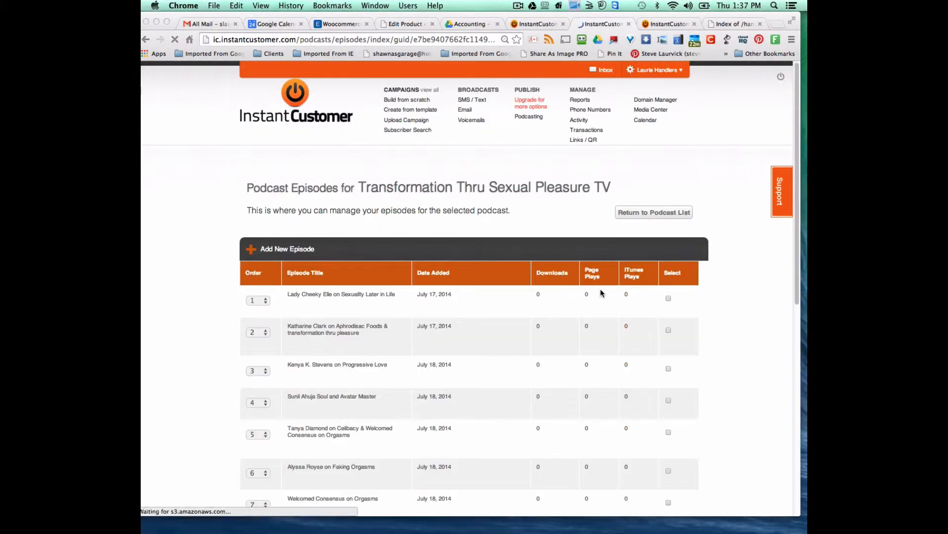
- Cancel out of the FM episode's edit page and return to the TV episode list
left_click(551, 24)
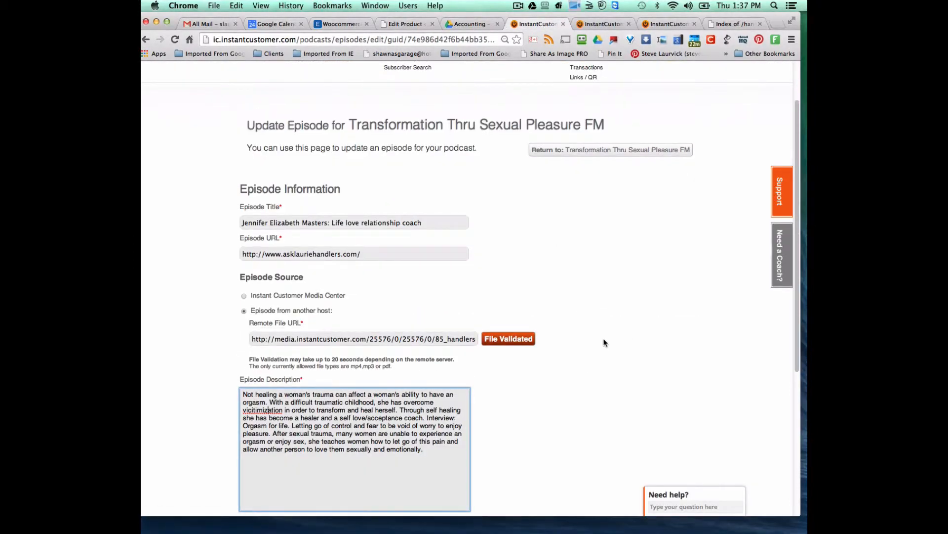
scroll(603, 341, "down", 5)
left_click(687, 431)
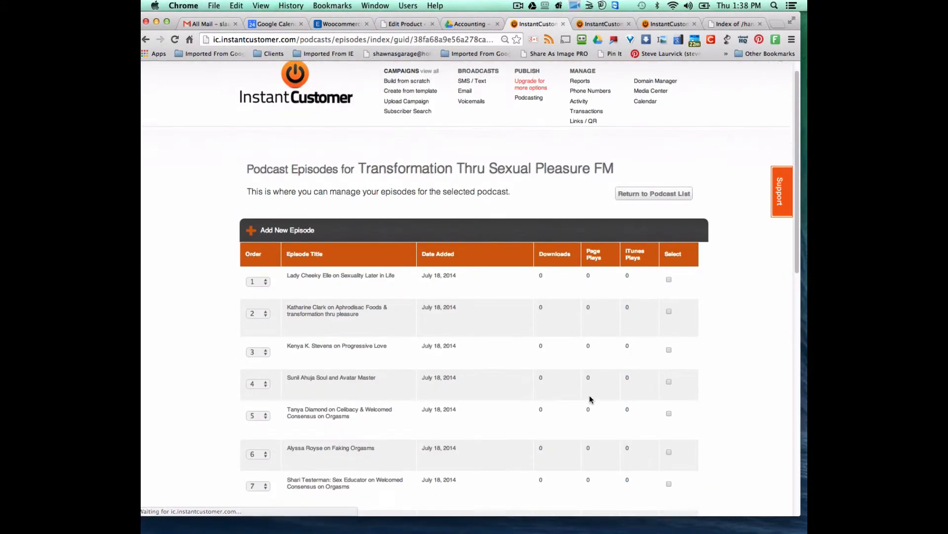
scroll(589, 397, "down", 12)
mouse_move(296, 302)
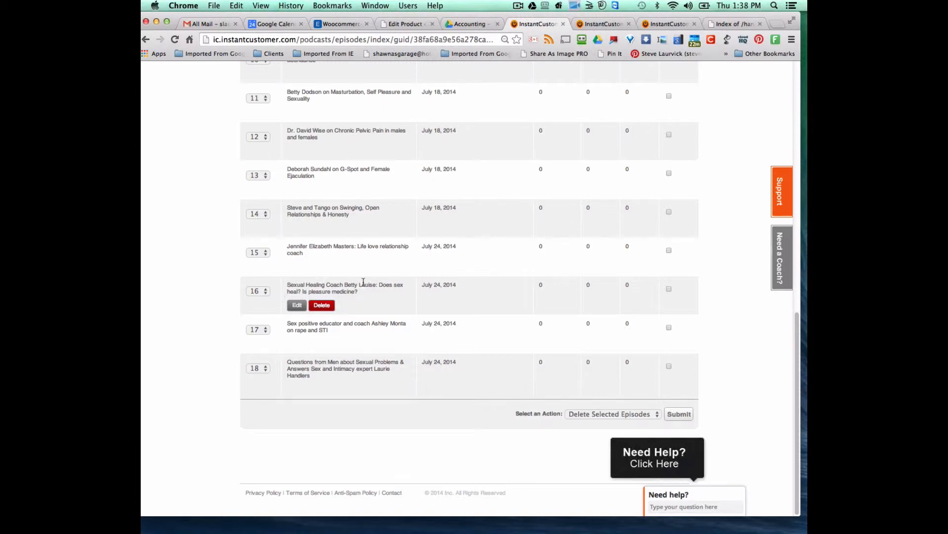
left_click(609, 26)
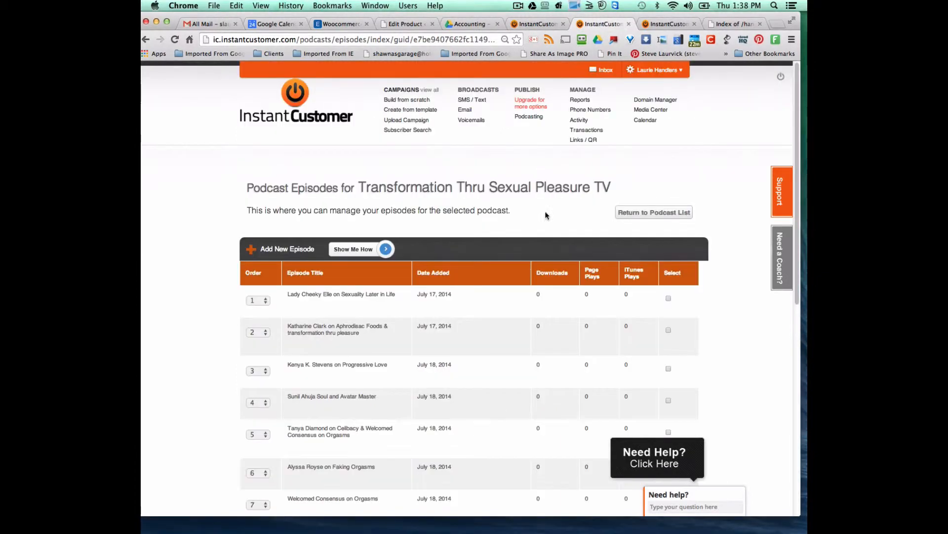
- Start another TV episode with 84_handlers-bettylouise_pleasuremedicine.mp4 as its Episode File
left_click(281, 250)
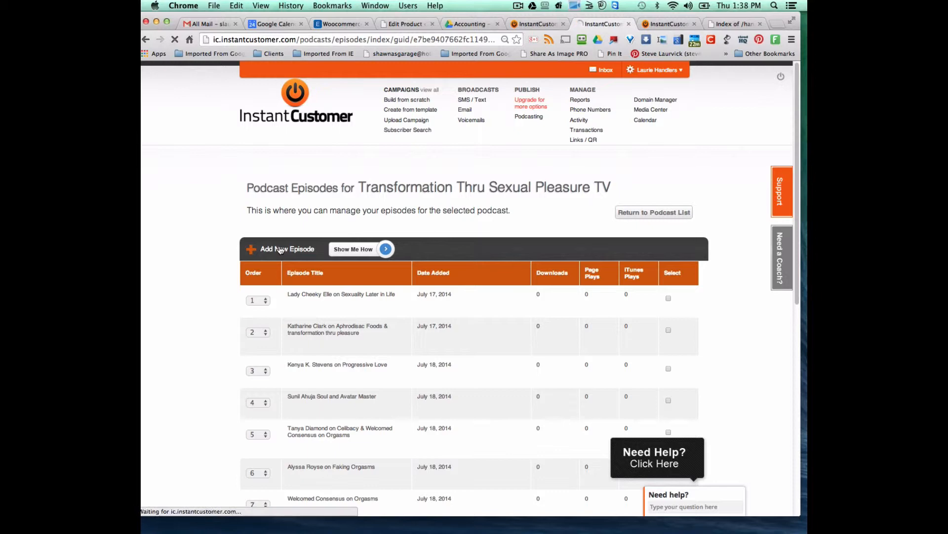
scroll(561, 417, "down", 5)
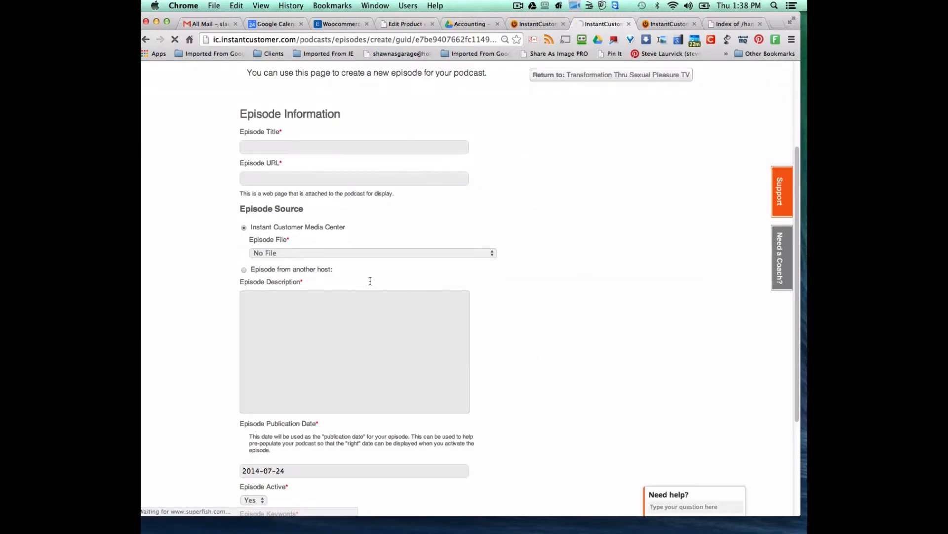
left_click(361, 252)
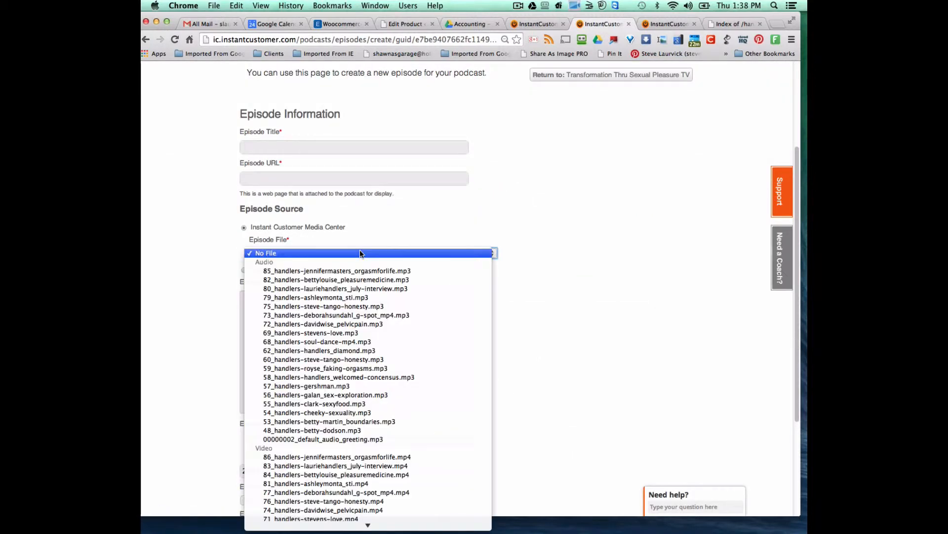
left_click(352, 474)
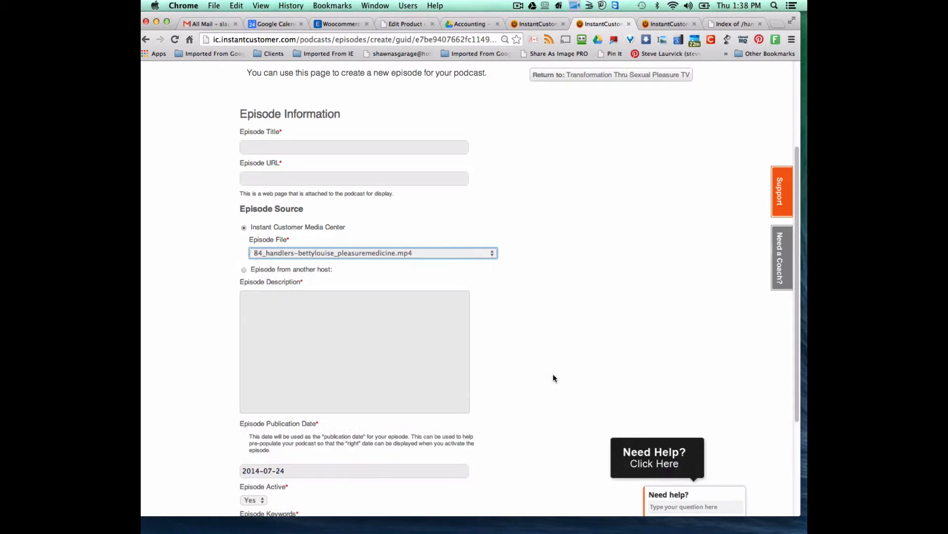
left_click(537, 24)
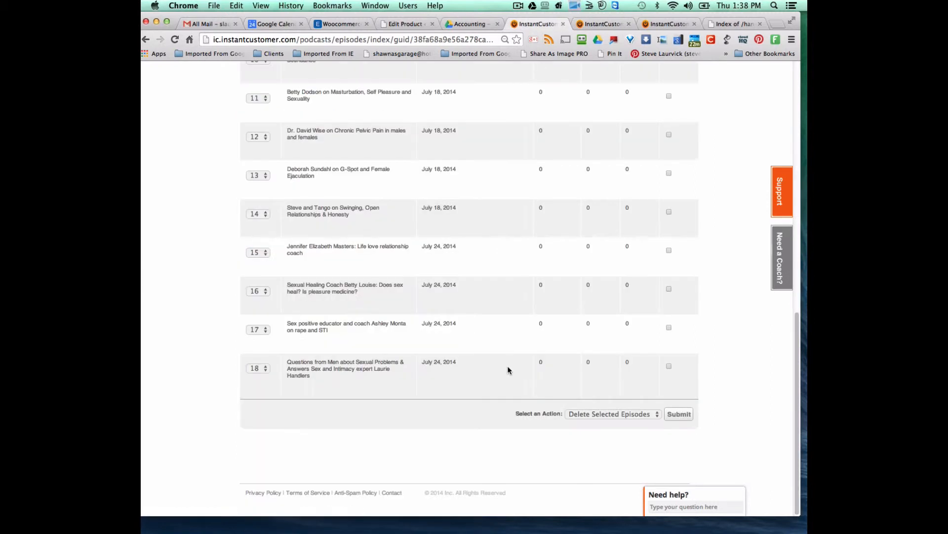
- Open FM episode 16, 'Sexual Healing Coach Betty Louise: Does sex heal?', and select its title for copying
mouse_move(318, 258)
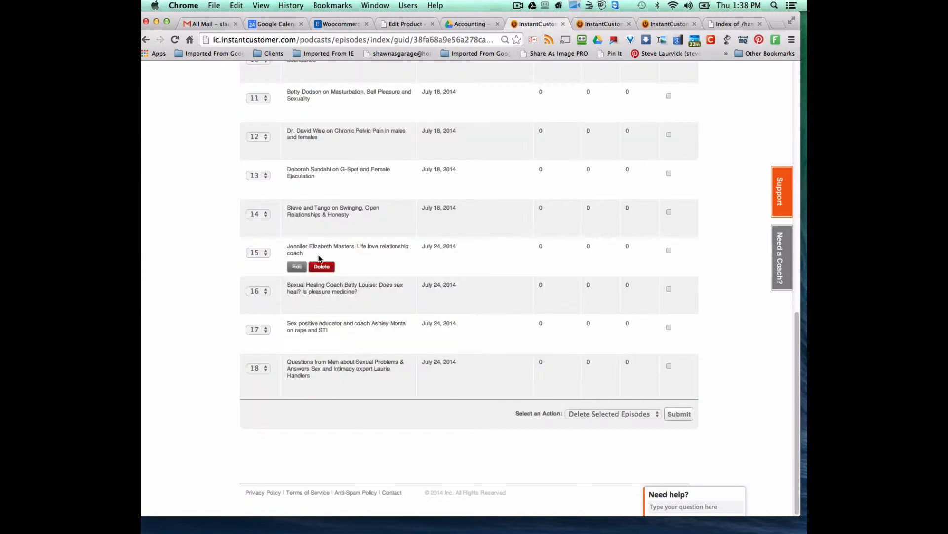
left_click(298, 306)
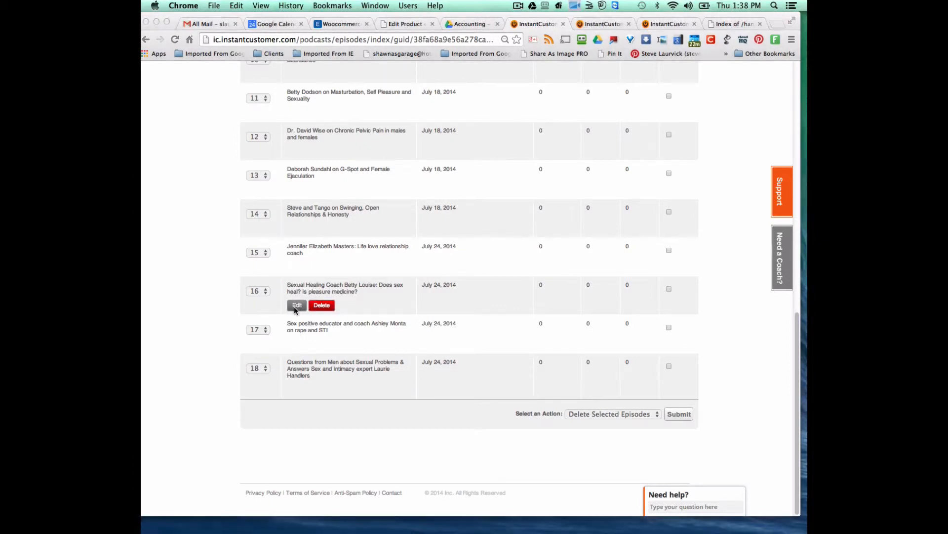
left_click(295, 309)
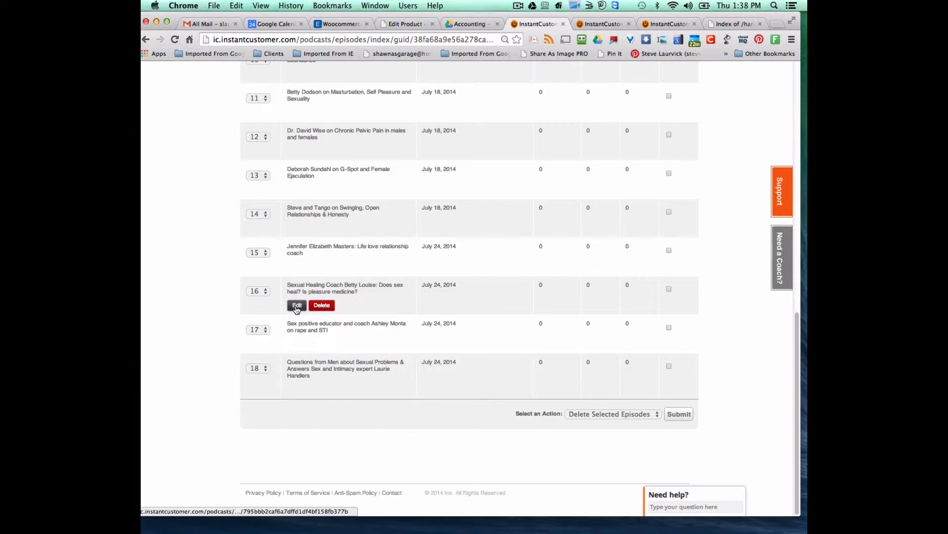
left_click(296, 306)
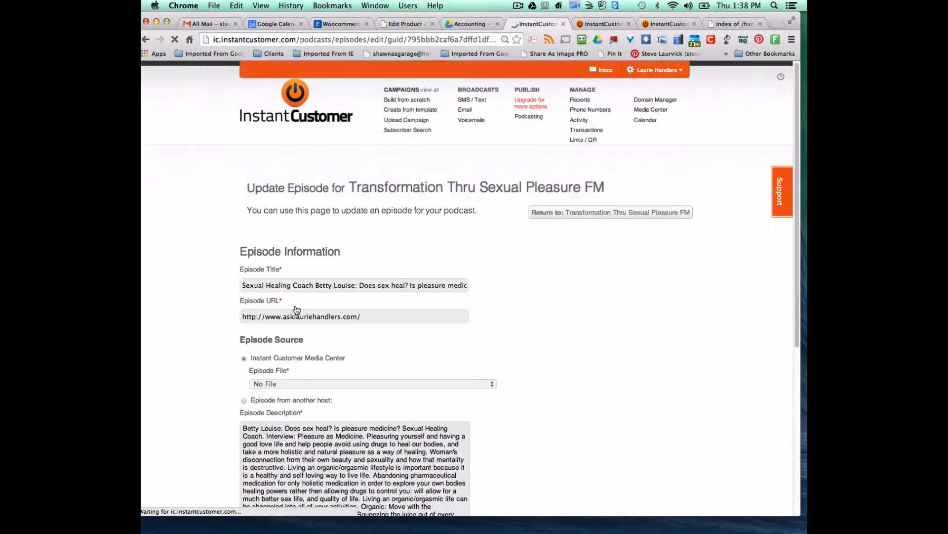
right_click(424, 284)
- Paste the Betty Louise FM episode title into the new TV episode's Episode Title
left_click(440, 325)
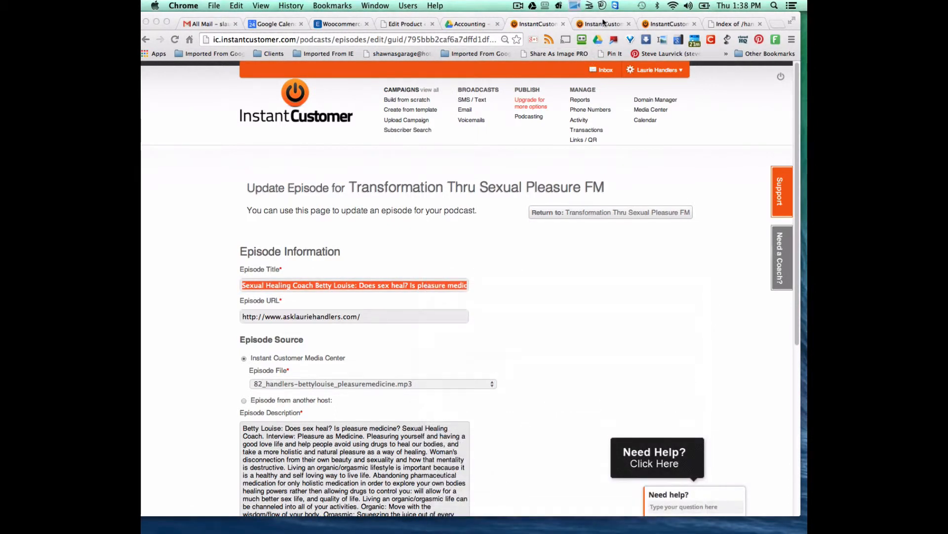
left_click(603, 23)
right_click(256, 147)
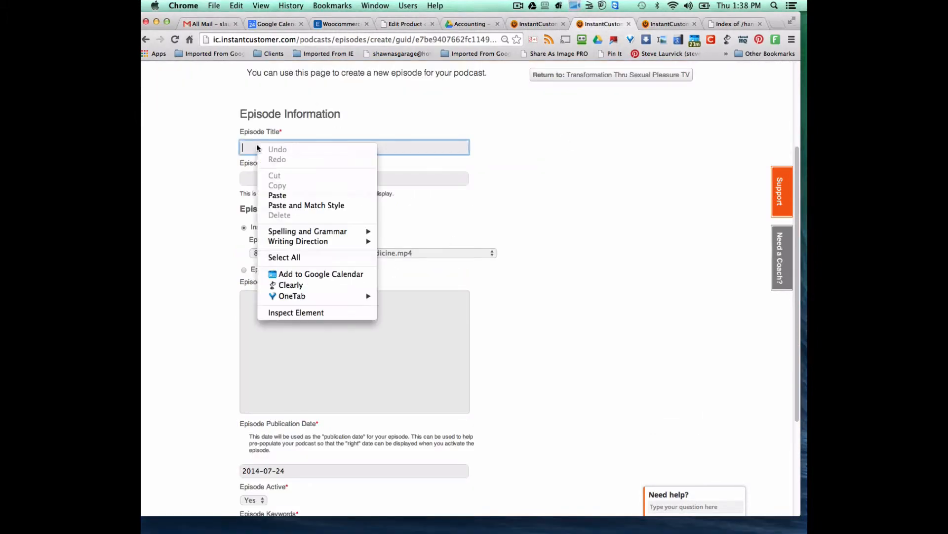
left_click(278, 195)
left_click(536, 24)
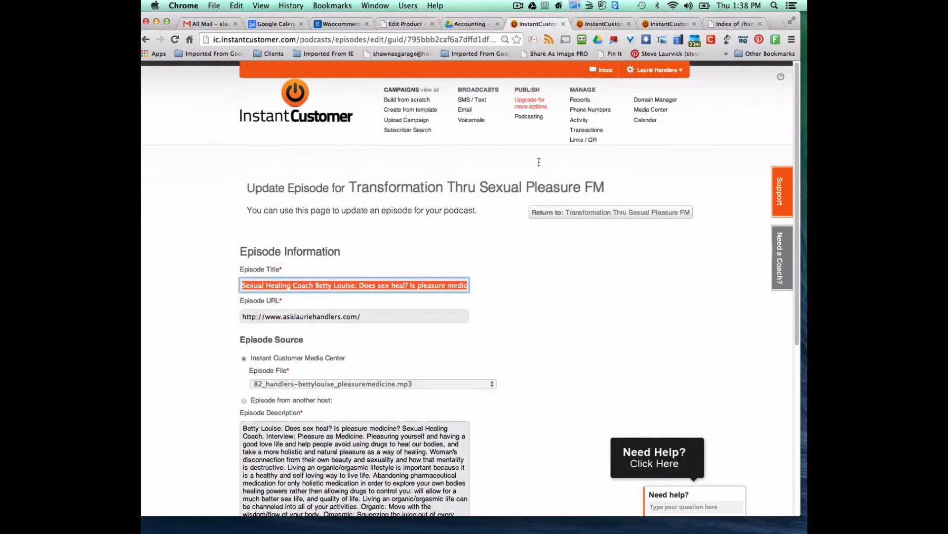
key("Tab")
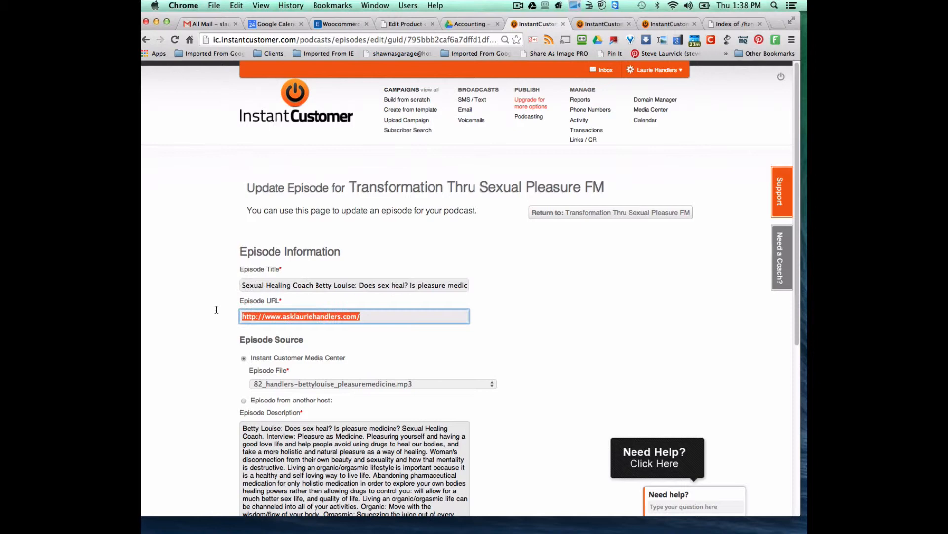
right_click(283, 322)
left_click(311, 304)
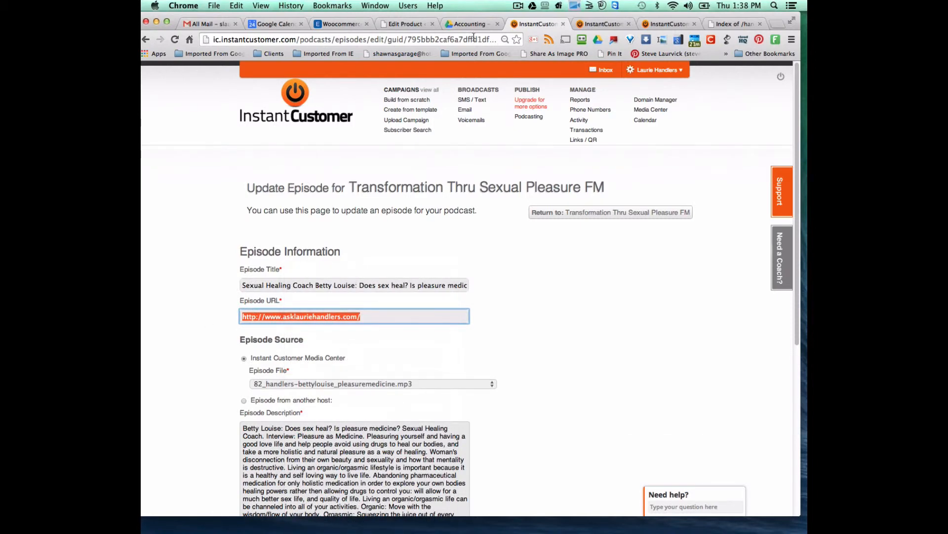
left_click(601, 24)
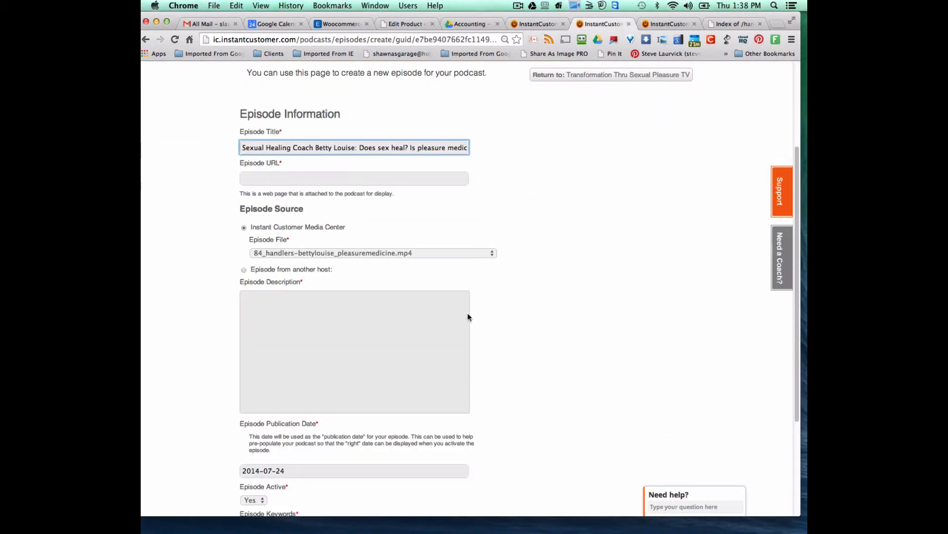
right_click(259, 178)
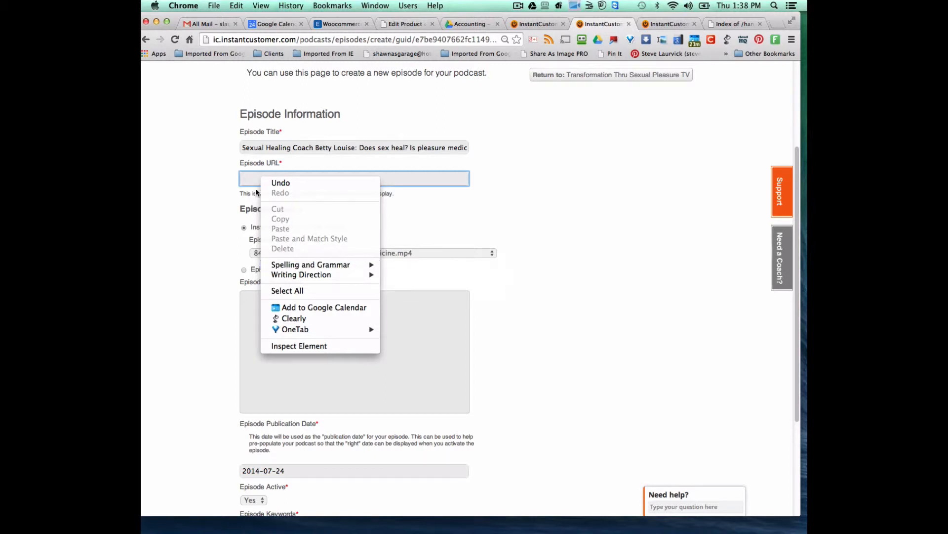
left_click(247, 193)
right_click(250, 177)
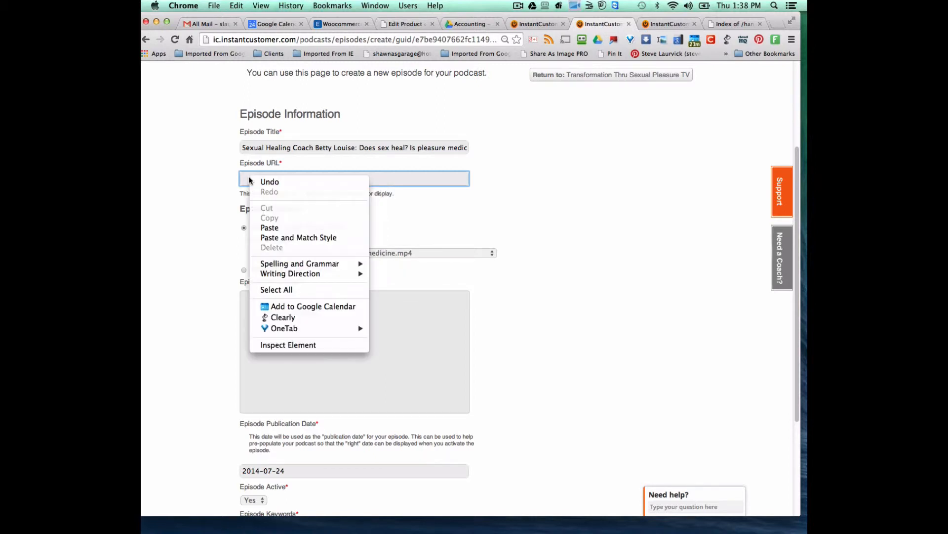
left_click(272, 227)
left_click(281, 315)
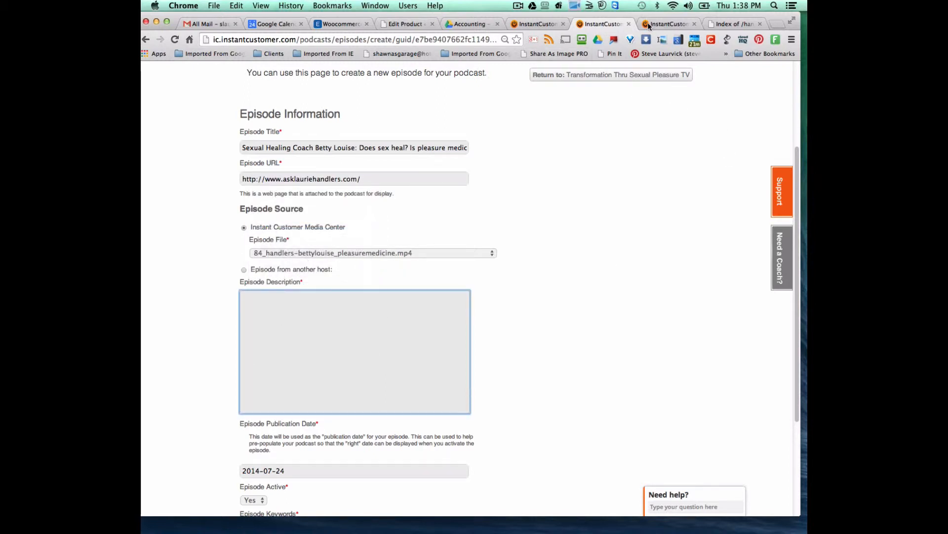
left_click(532, 23)
scroll(445, 385, "down", 3)
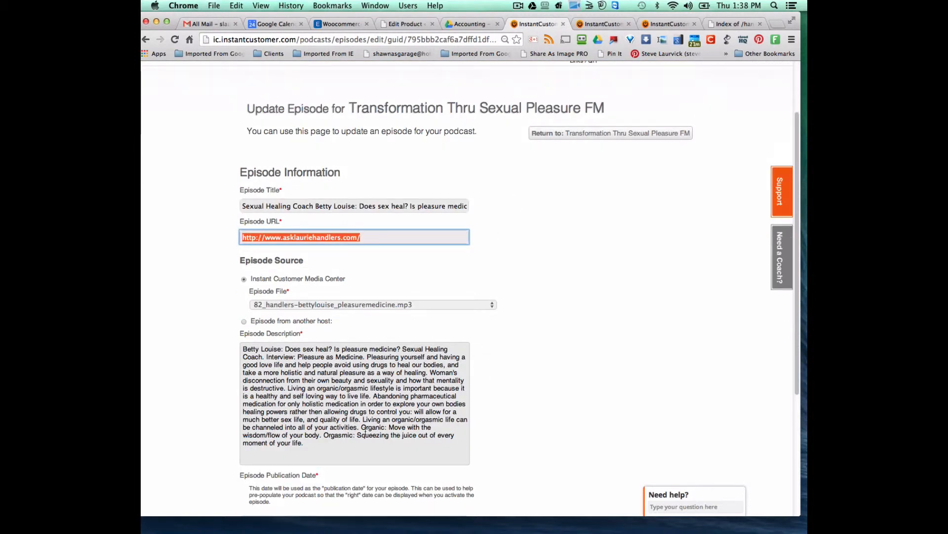
- Copy the Betty Louise FM description into the new TV episode's Episode Description box
left_click_drag(316, 448, 233, 332)
right_click(326, 378)
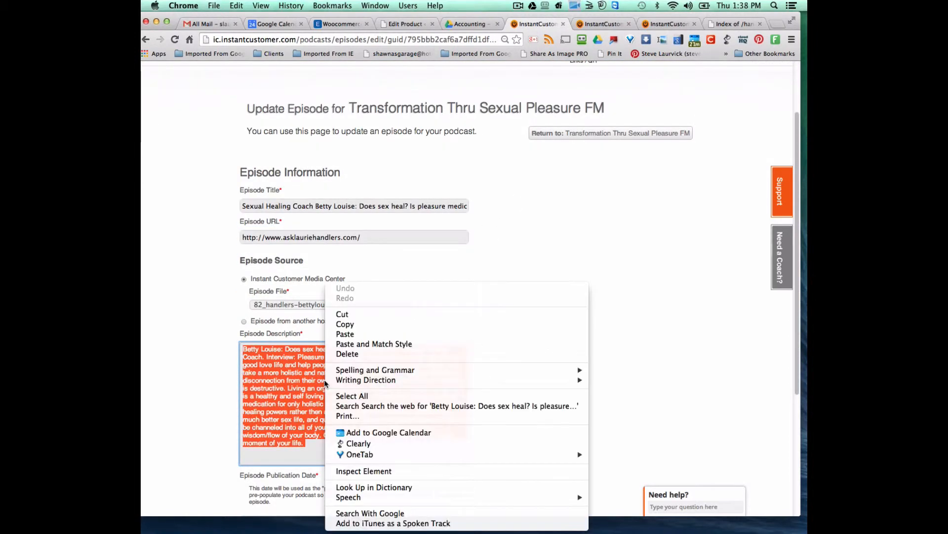
left_click(345, 324)
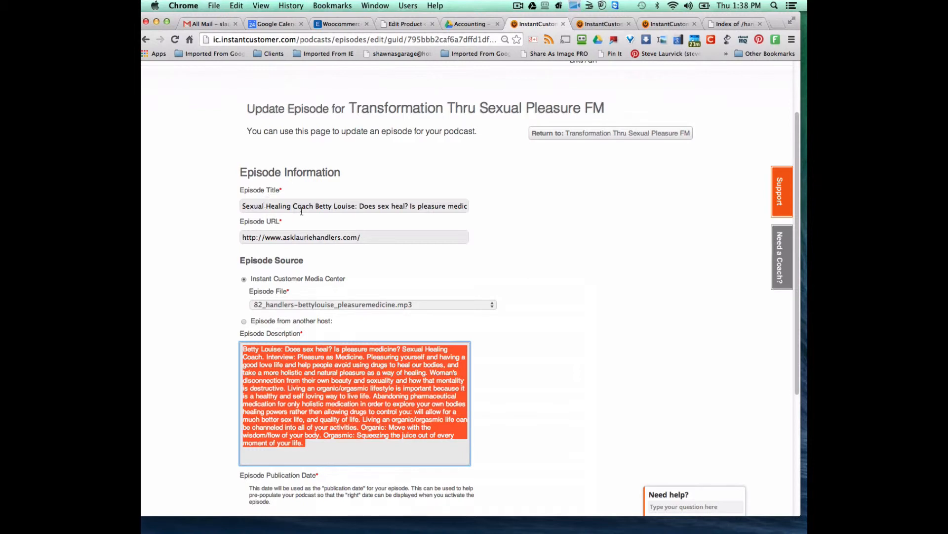
key("super+Tab")
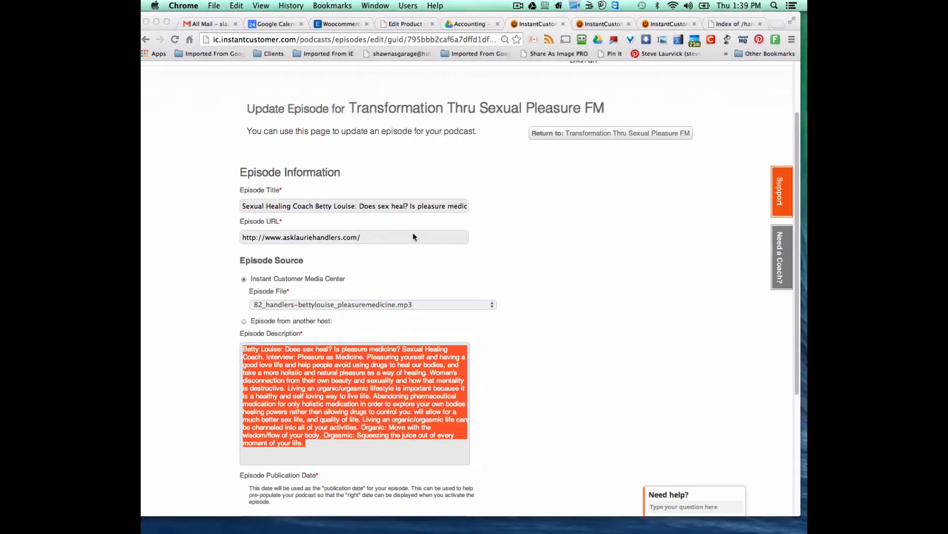
left_click(410, 206)
left_click(329, 388)
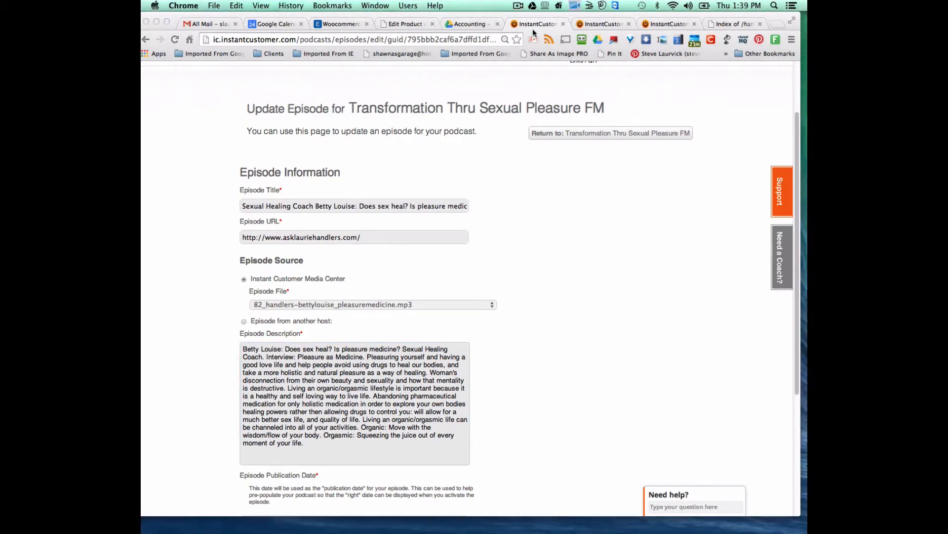
key("ctrl+Tab")
right_click(326, 313)
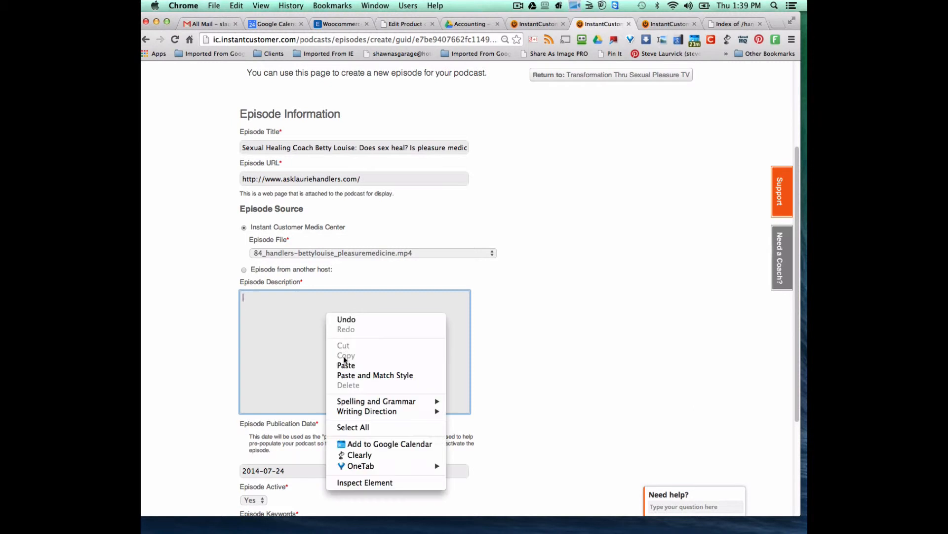
left_click(345, 363)
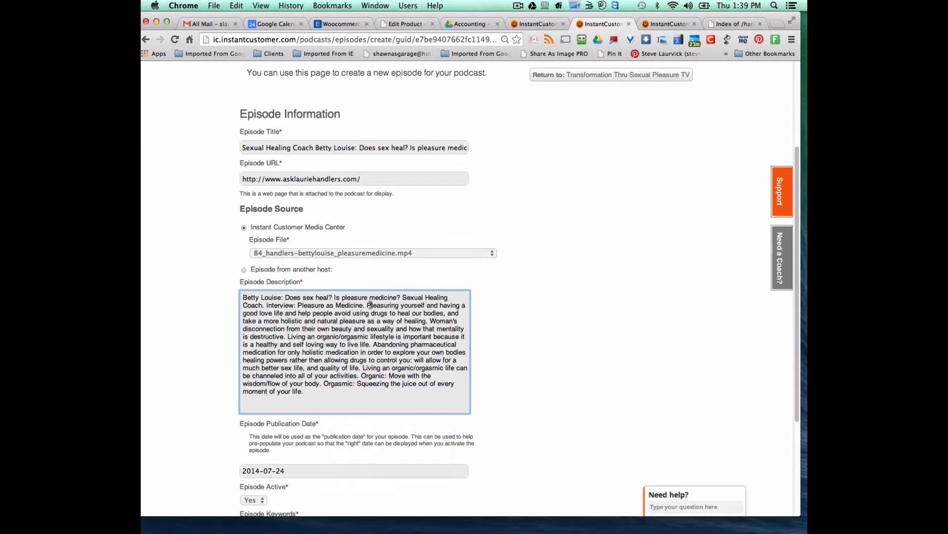
scroll(527, 369, "down", 5)
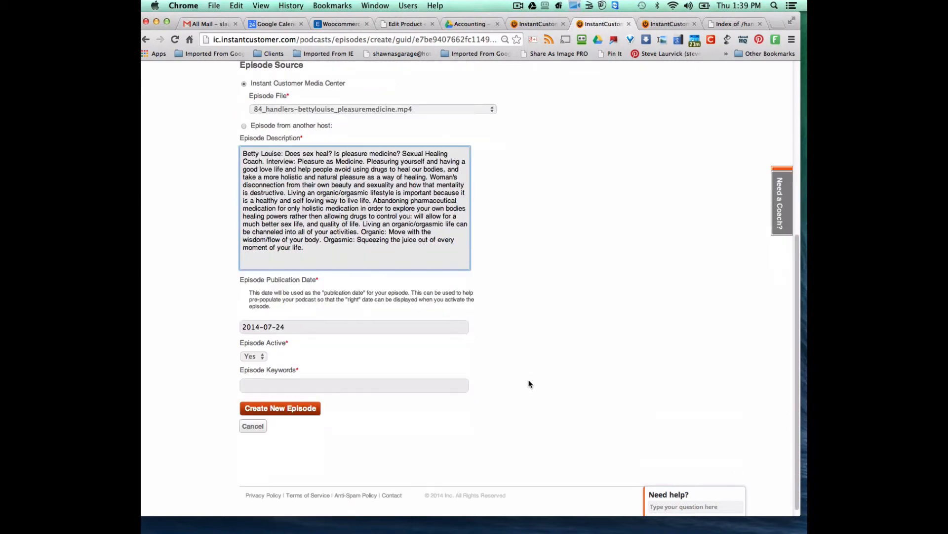
left_click(301, 386)
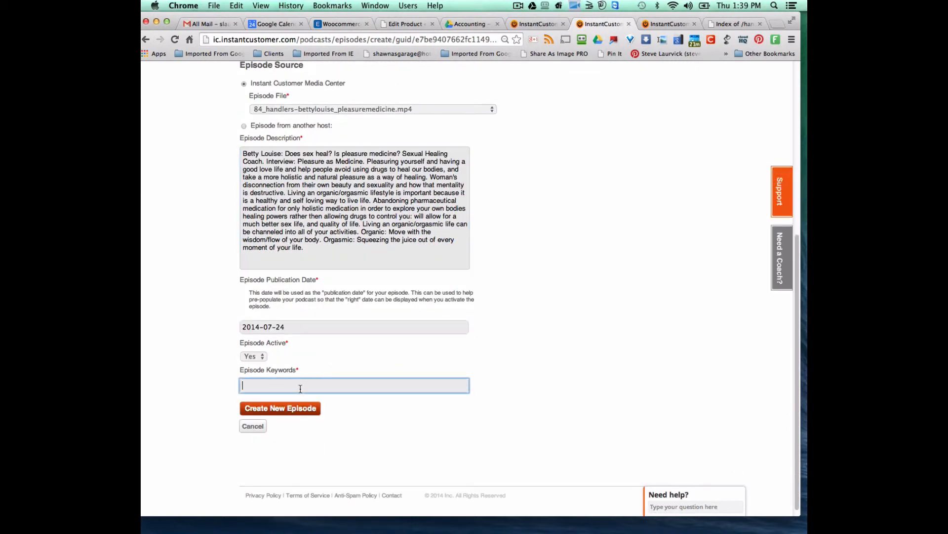
- Copy the full Episode Keywords text from the matching FM episode
left_click(535, 25)
scroll(487, 176, "down", 4)
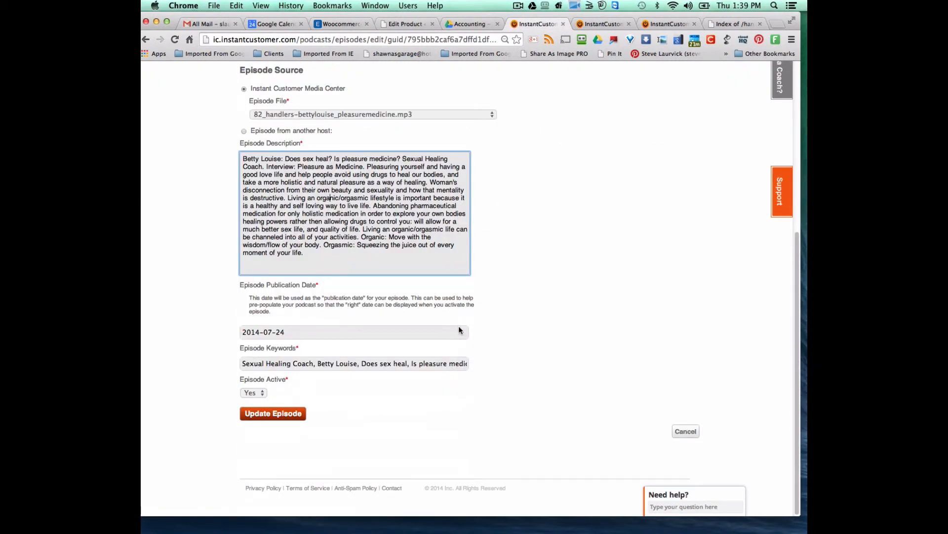
left_click(243, 364)
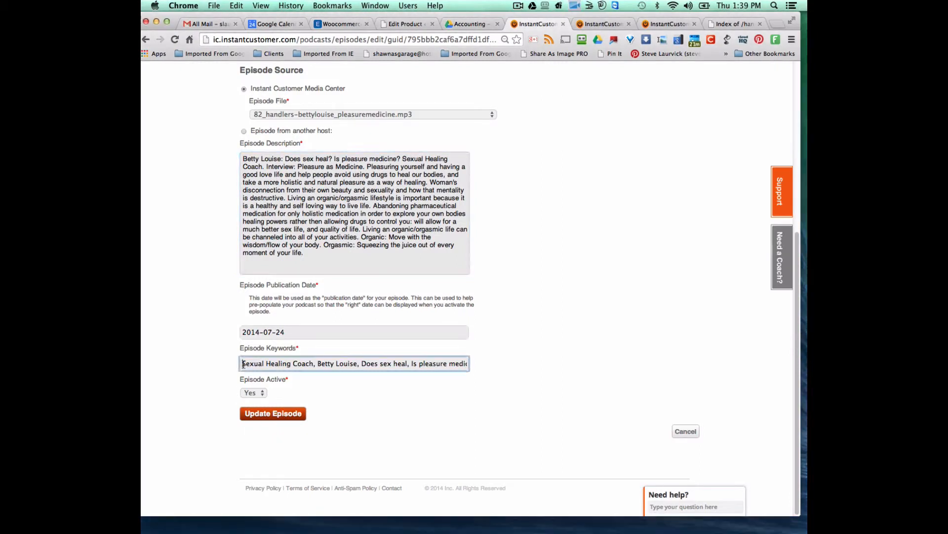
left_click_drag(243, 363, 514, 363)
right_click(444, 364)
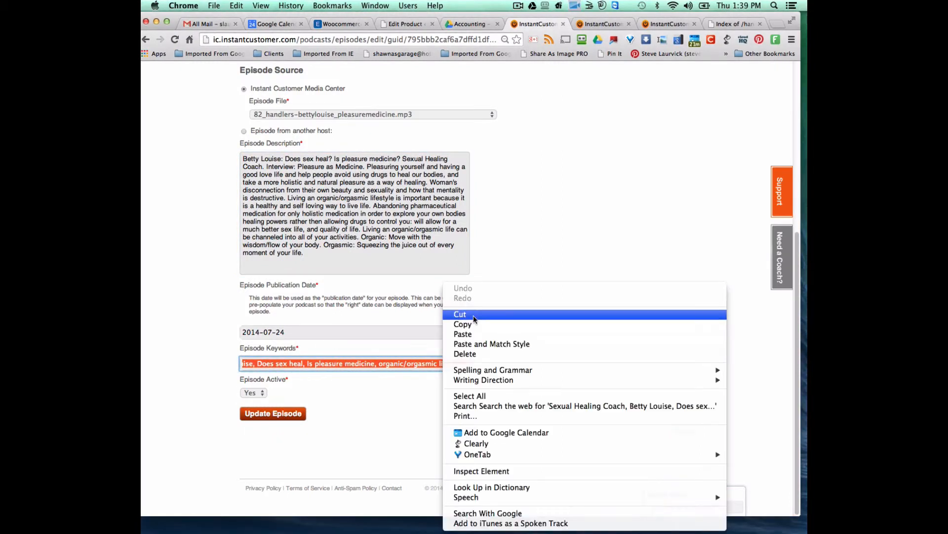
left_click(464, 324)
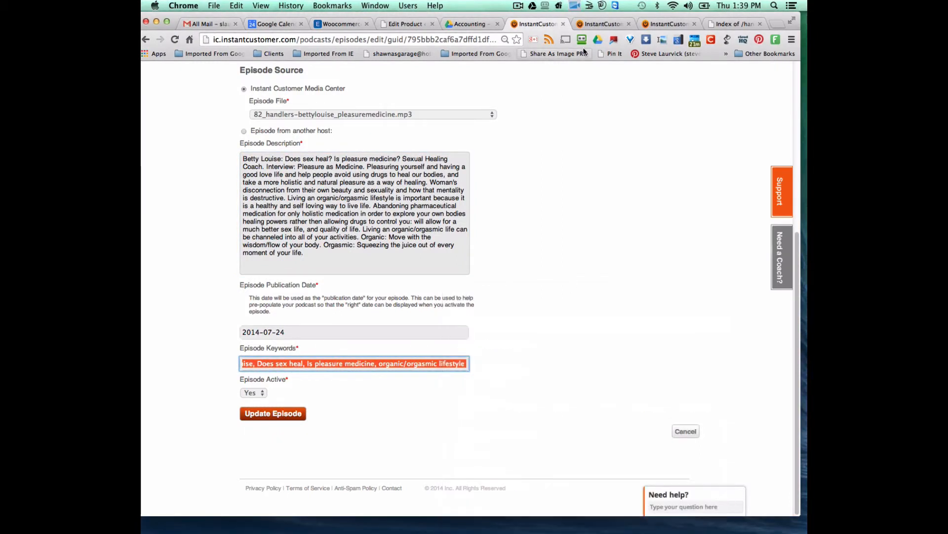
- Paste the copied keywords into the new TV episode's Keywords field
left_click(600, 25)
right_click(256, 389)
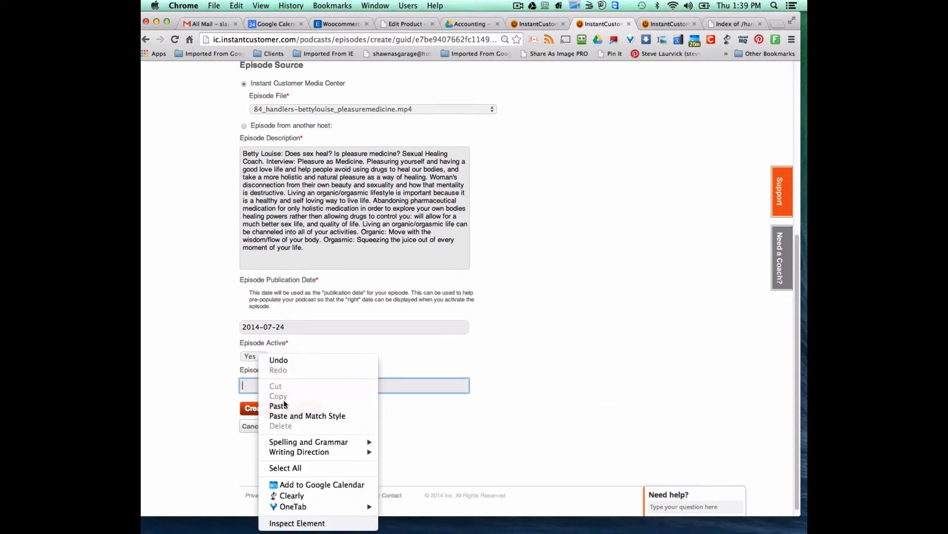
left_click(274, 388)
right_click(273, 388)
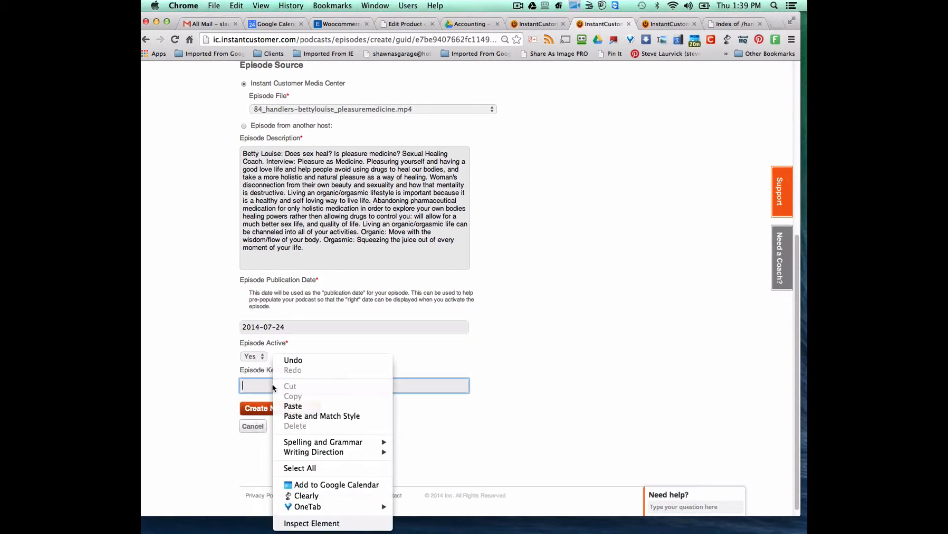
left_click(293, 406)
scroll(391, 408, "up", 3)
scroll(393, 413, "up", 3)
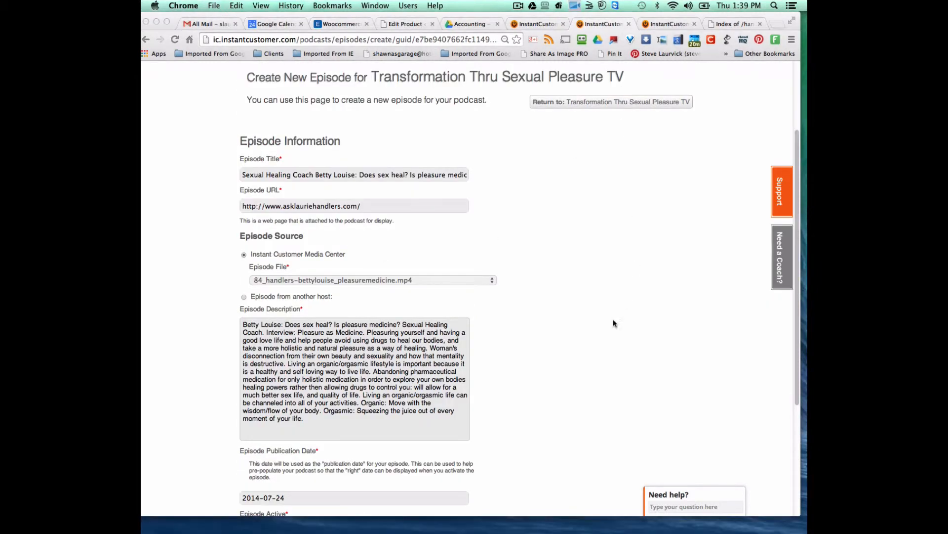
- Create the new Betty Louise TV episode and dismiss the episode-added confirmation
scroll(603, 341, "down", 3)
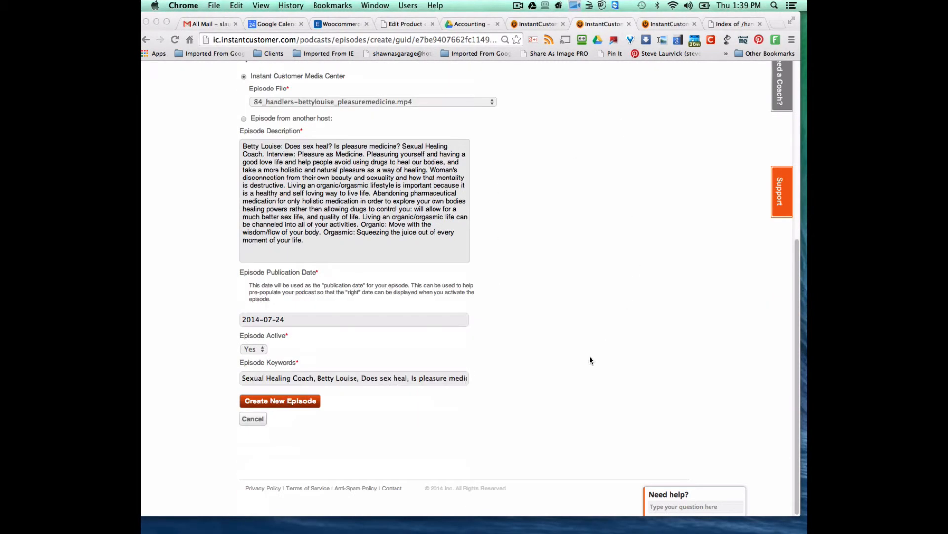
scroll(589, 355, "up", 2)
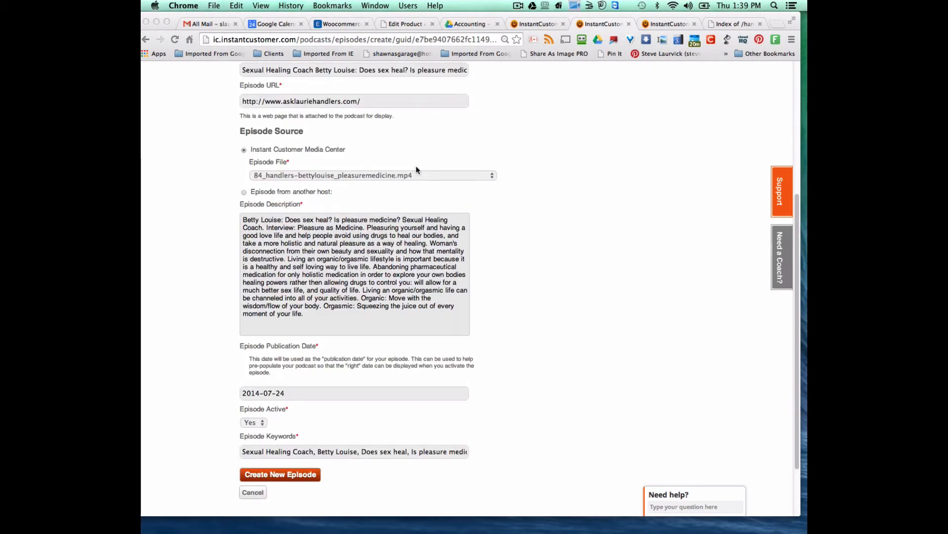
scroll(601, 214, "up", 5)
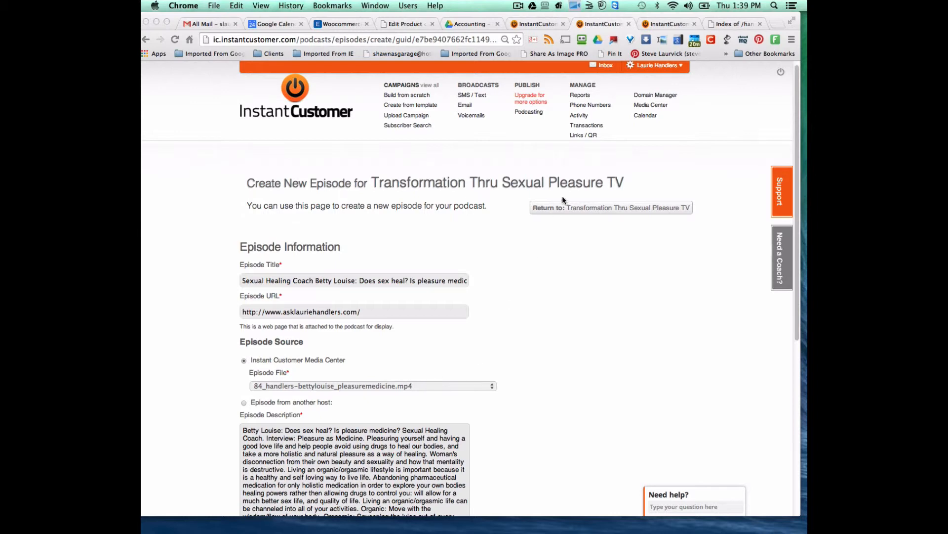
scroll(587, 247, "down", 5)
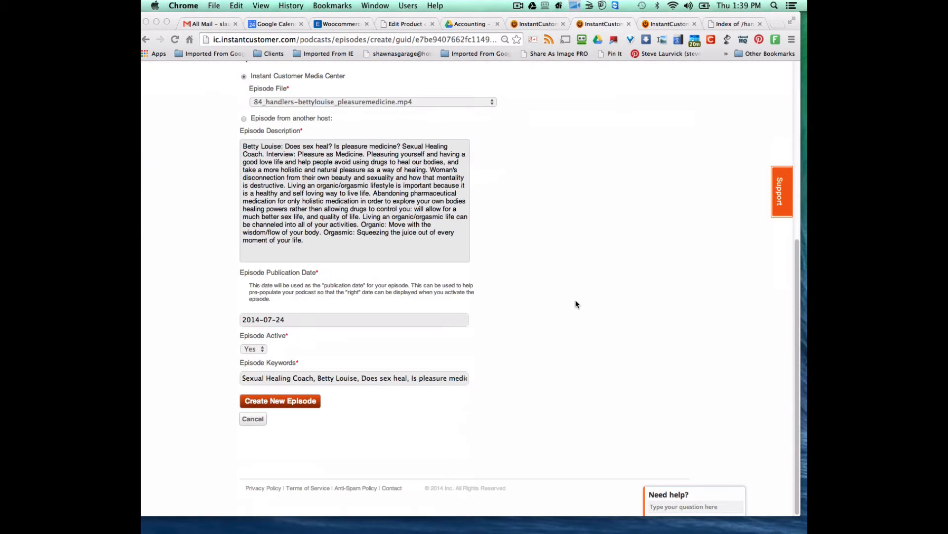
left_click(273, 404)
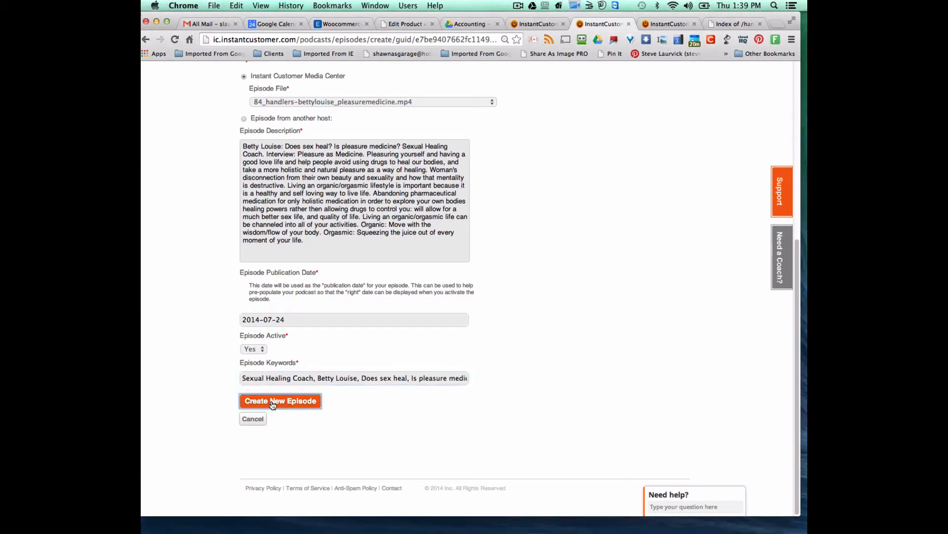
left_click(557, 187)
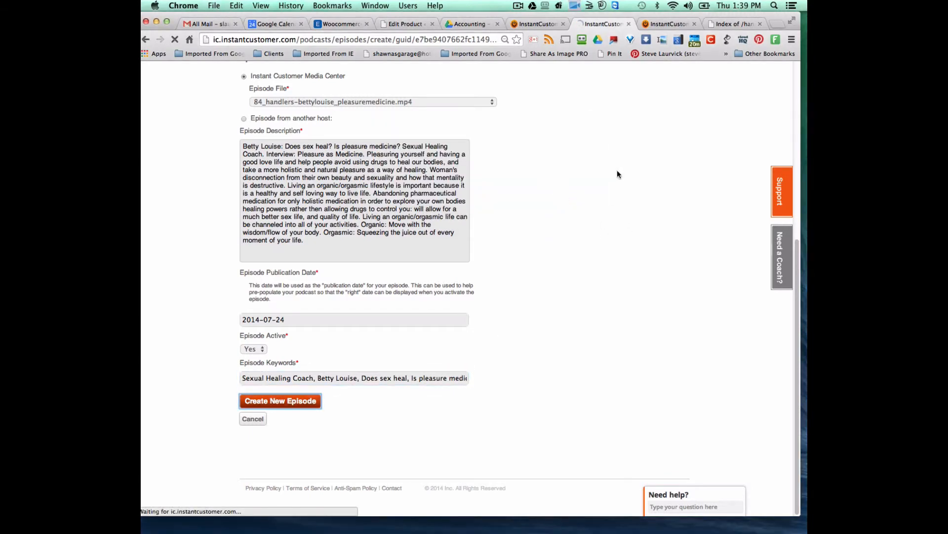
- Cancel the FM episode's Update Episode page without changes
scroll(581, 203, "down", 5)
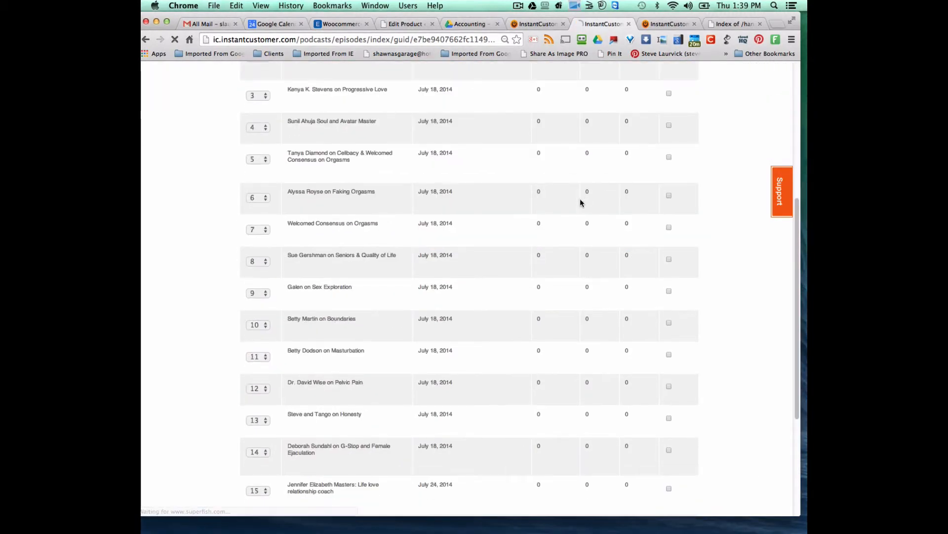
scroll(581, 204, "down", 5)
left_click(532, 24)
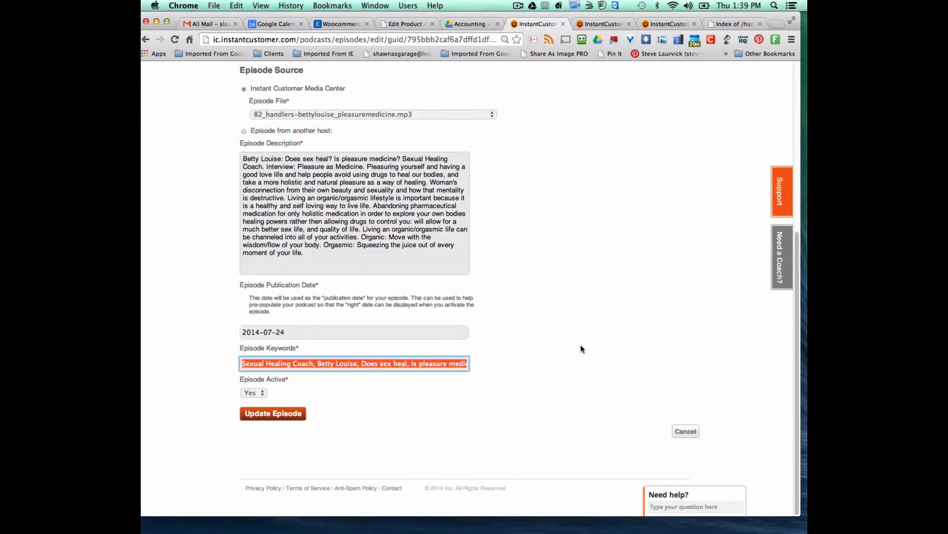
left_click(685, 429)
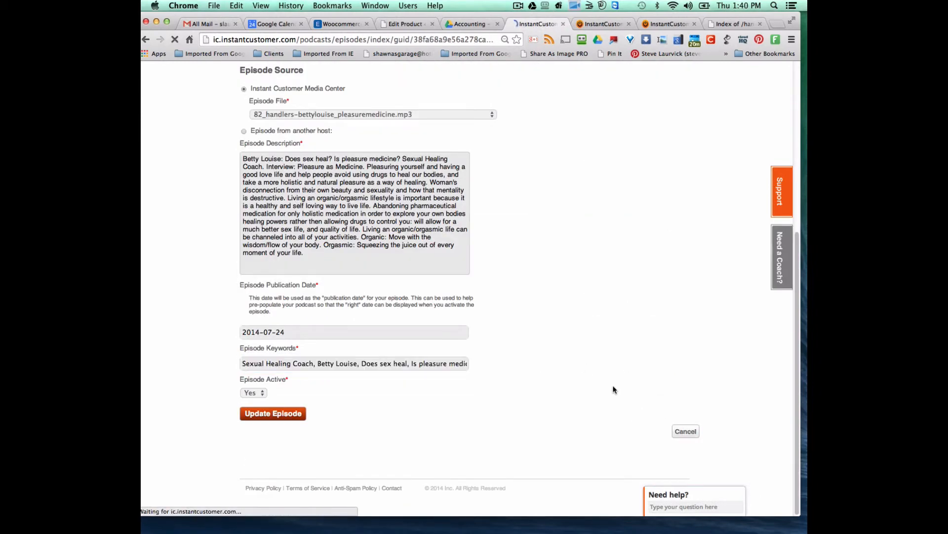
scroll(613, 385, "down", 10)
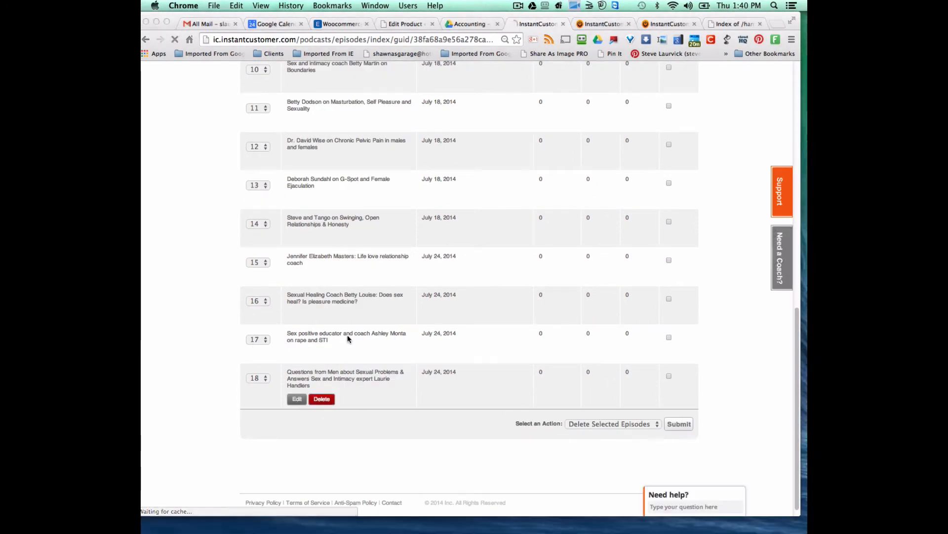
- Open the first FM episode, on sexuality later in life, for editing
scroll(395, 380, "up", 10)
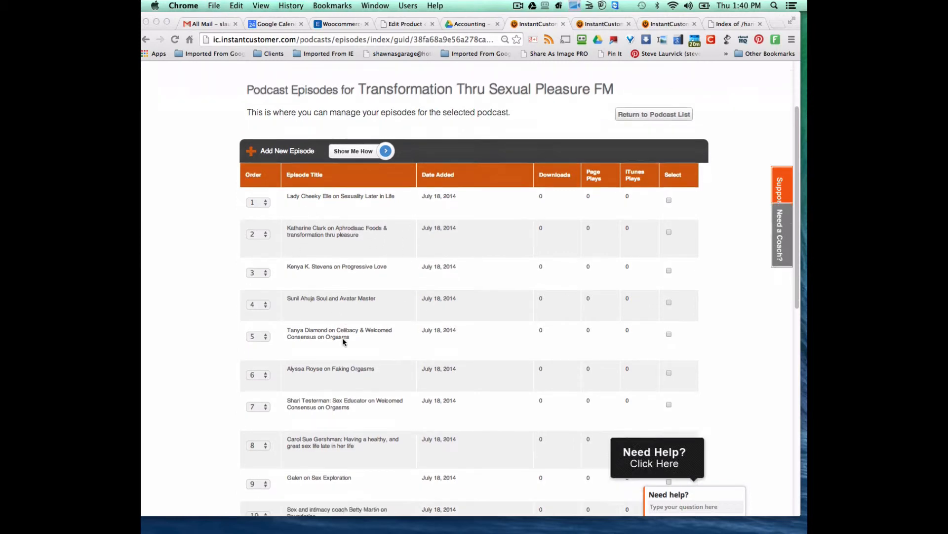
scroll(304, 289, "down", 5)
scroll(351, 338, "down", 3)
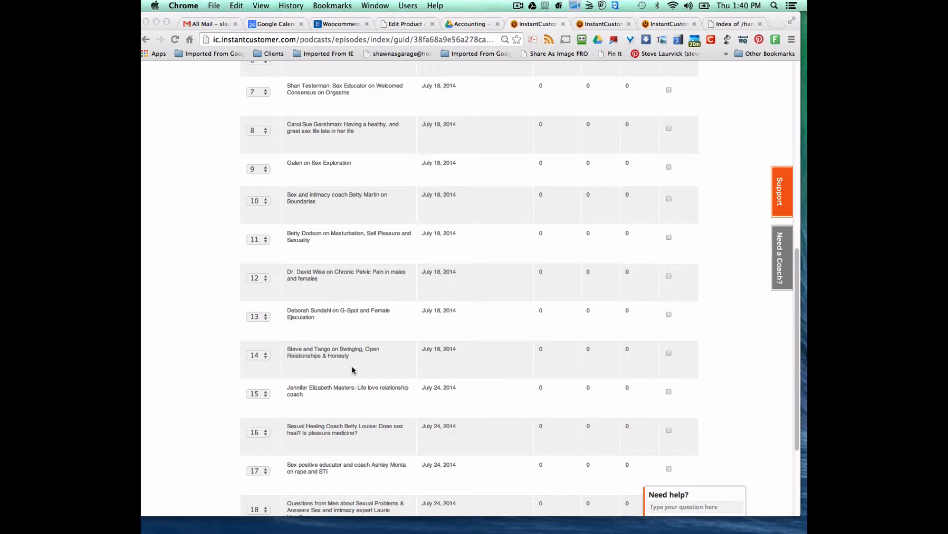
scroll(341, 376, "up", 10)
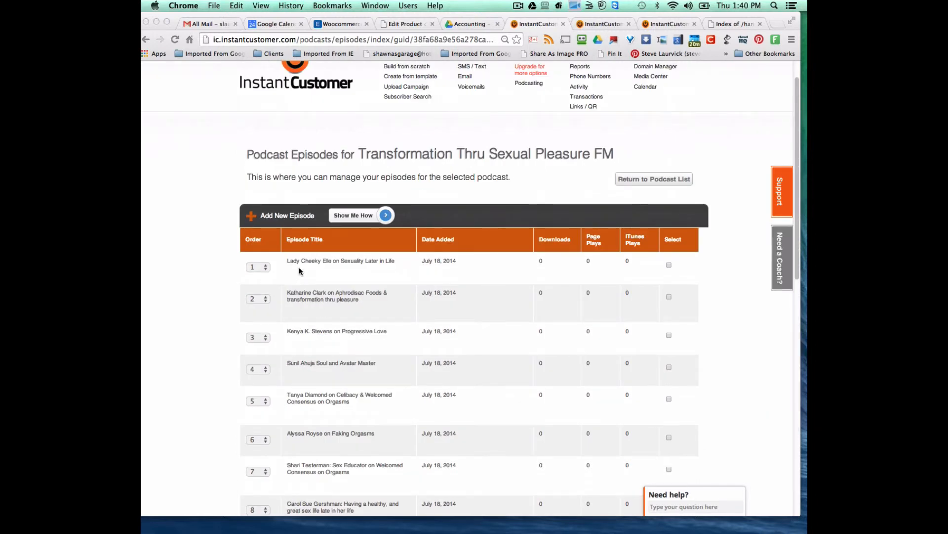
scroll(334, 348, "down", 5)
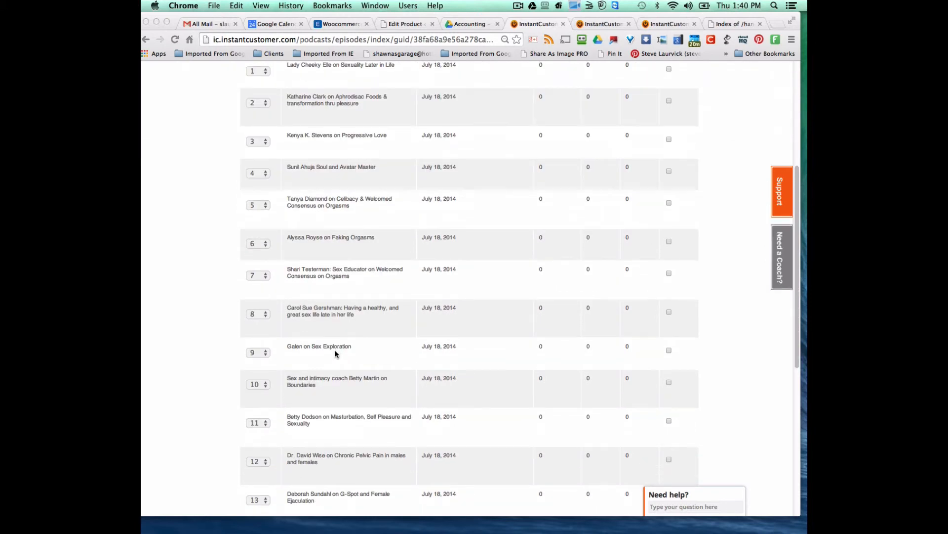
scroll(335, 353, "up", 4)
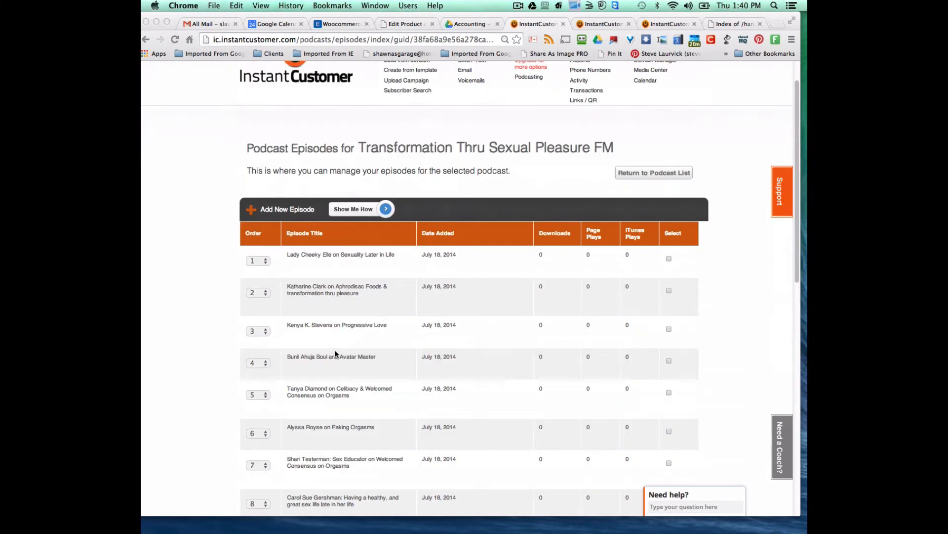
left_click(297, 271)
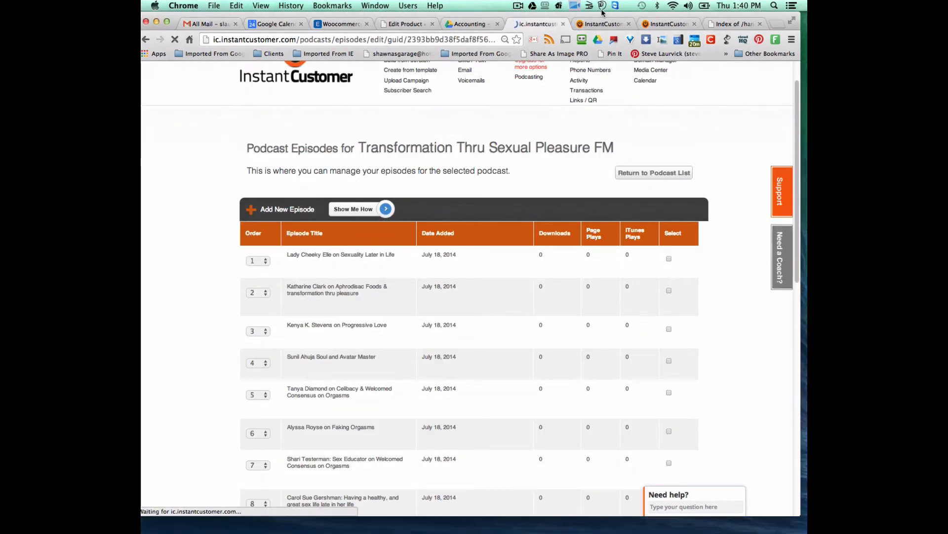
- Bring up the top of the TV podcast's episode list
left_click(603, 24)
scroll(489, 291, "up", 4)
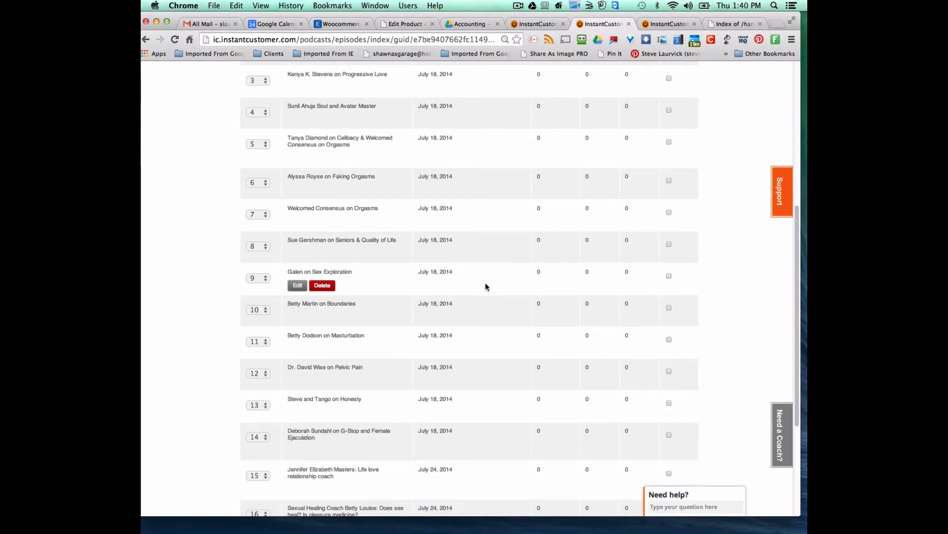
scroll(486, 287, "up", 4)
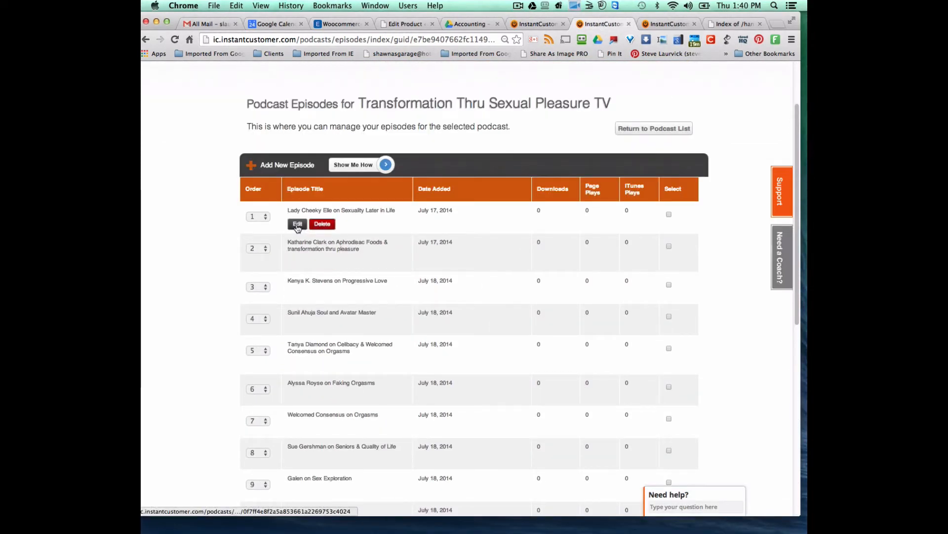
- Open the first TV episode for editing and copy the FM episode's full description
left_click(297, 225)
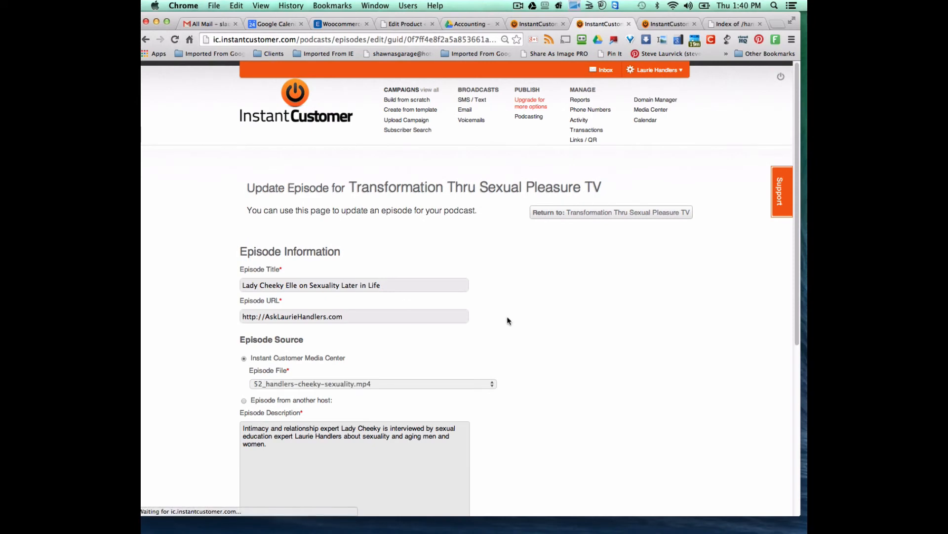
scroll(544, 287, "down", 2)
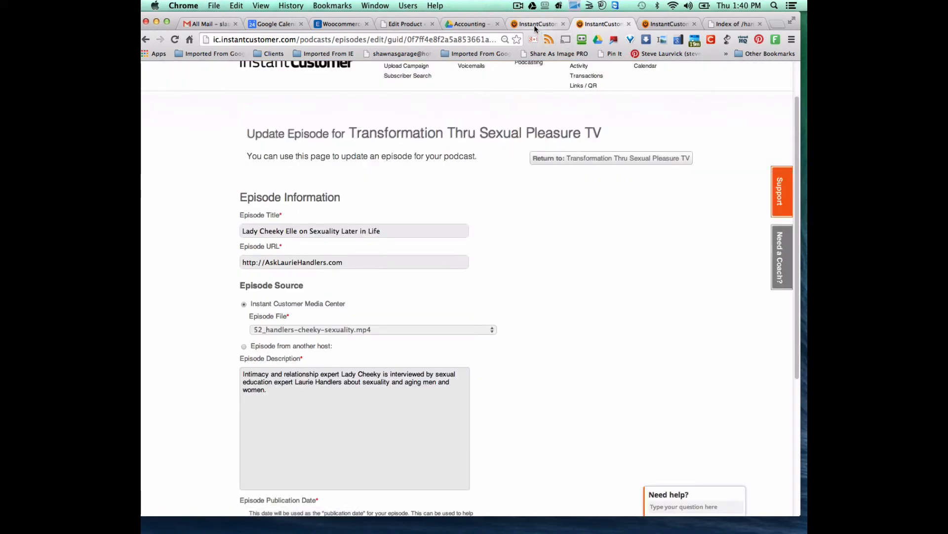
left_click(534, 24)
scroll(553, 329, "down", 5)
left_click(449, 349)
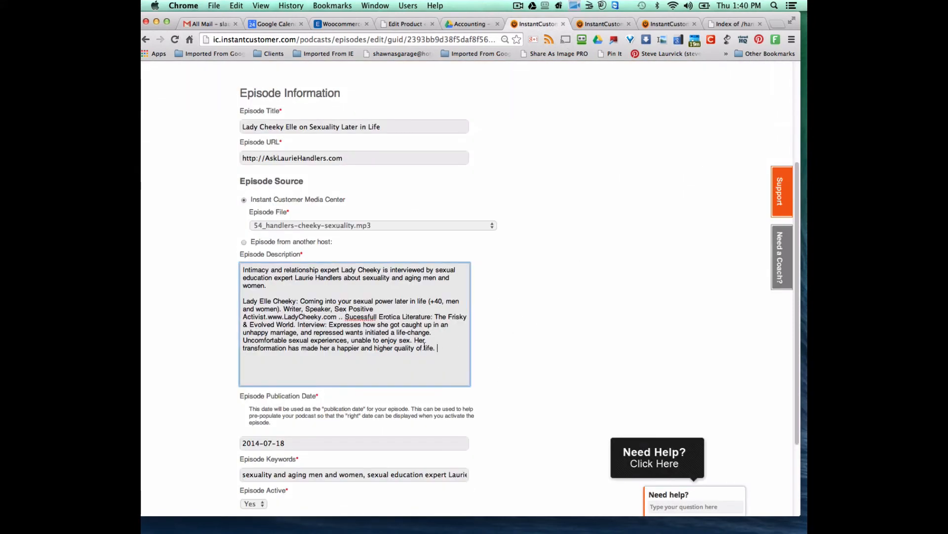
left_click_drag(425, 347, 227, 266)
right_click(301, 262)
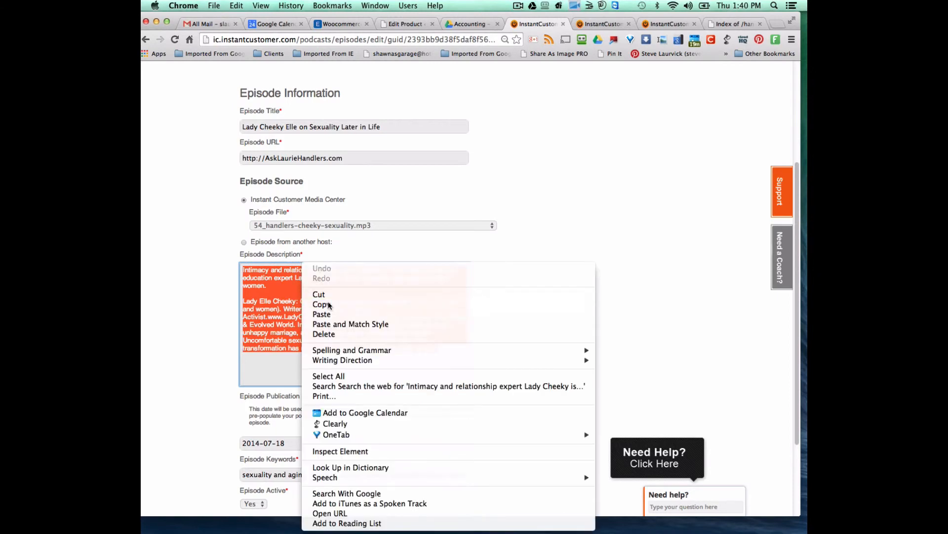
left_click(318, 304)
- Replace the TV episode's old description with the copied FM description
key("ctrl+Tab")
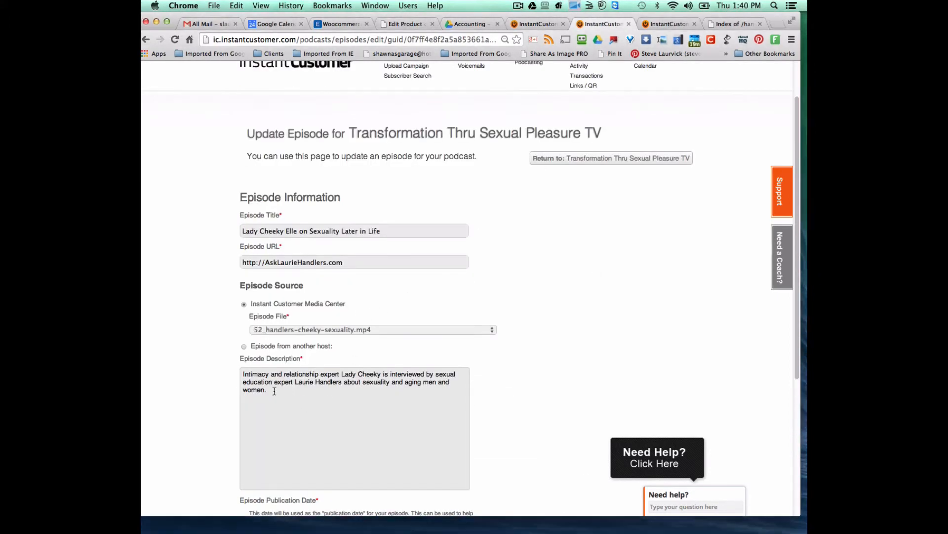
left_click(296, 401)
key("super+a")
right_click(267, 388)
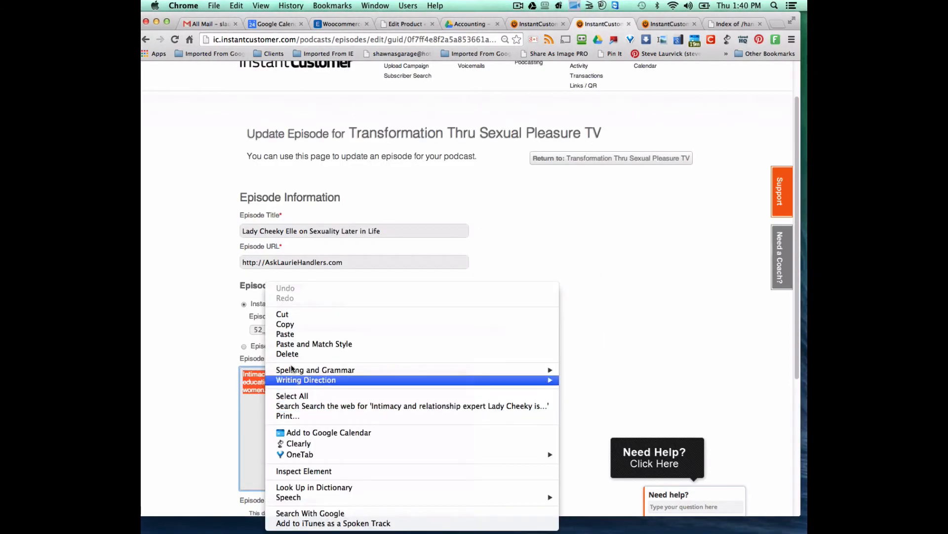
left_click(291, 335)
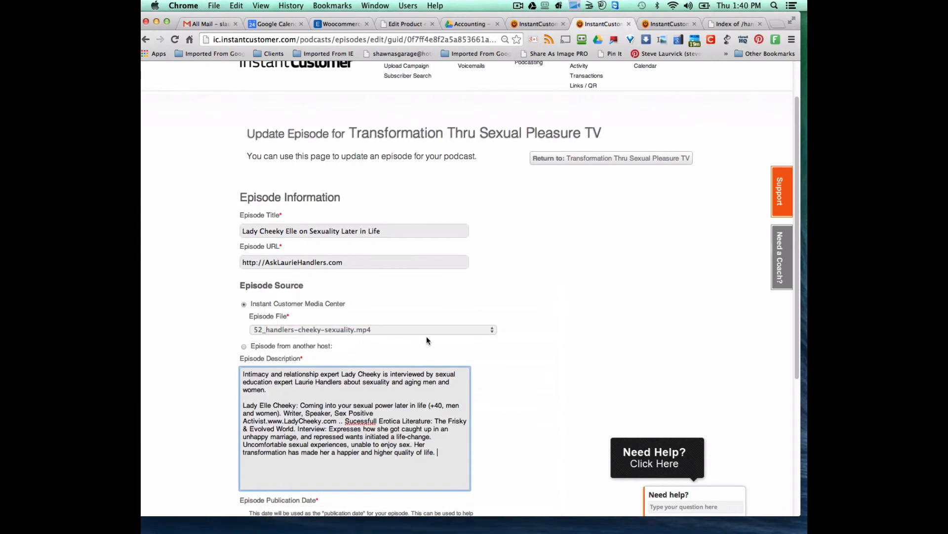
- Copy the FM title 'Lady Cheeky Elle on Sexuality Later in Life' over the TV episode's title
left_click(536, 24)
left_click_drag(383, 128, 226, 121)
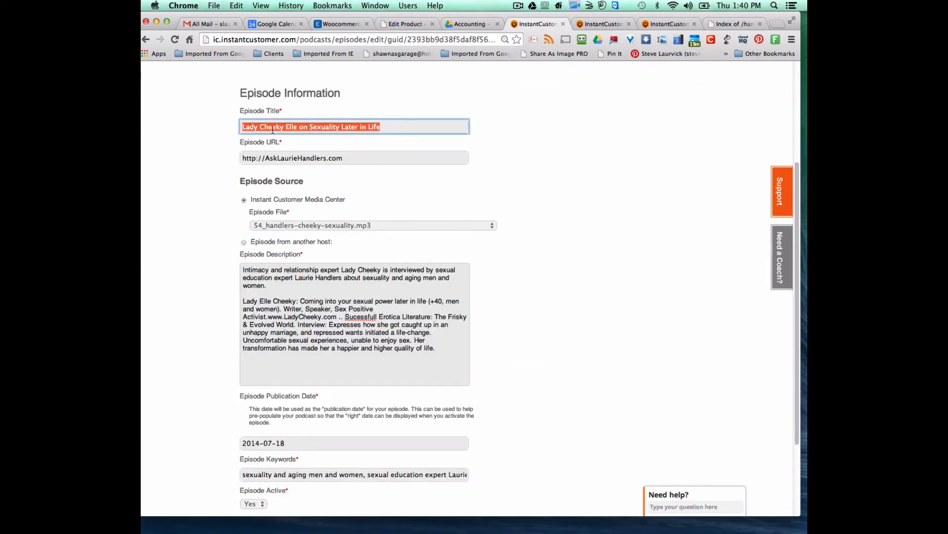
right_click(280, 125)
left_click(302, 167)
left_click(607, 24)
left_click_drag(399, 230, 225, 228)
right_click(290, 232)
left_click(322, 285)
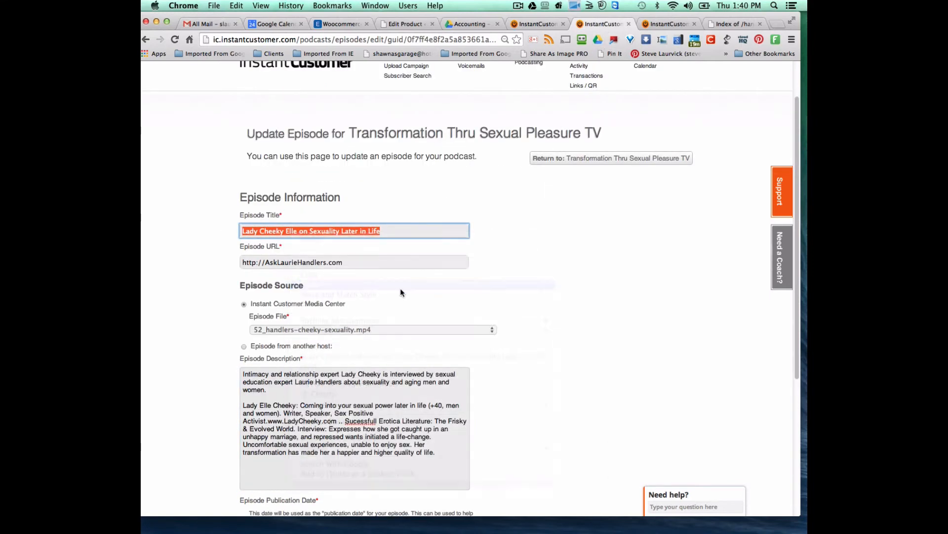
left_click(541, 22)
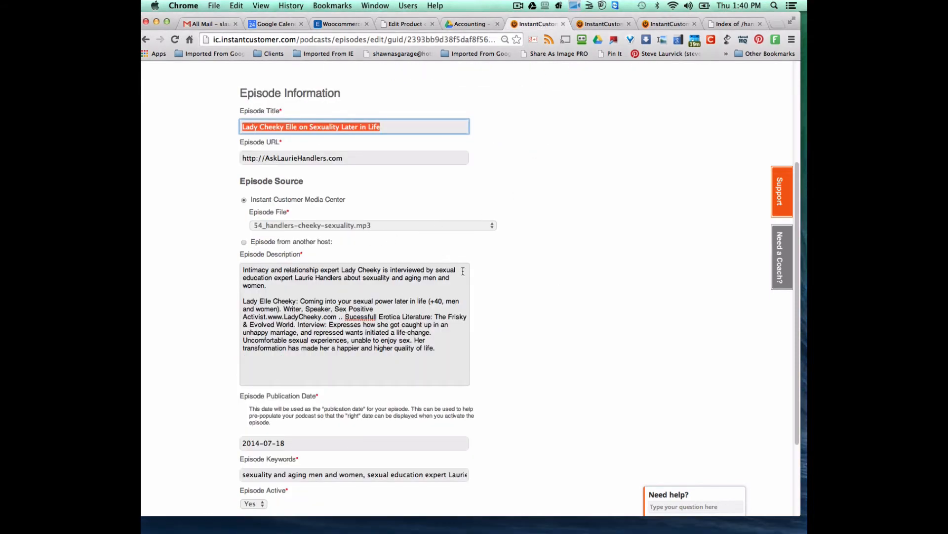
scroll(463, 271, "down", 3)
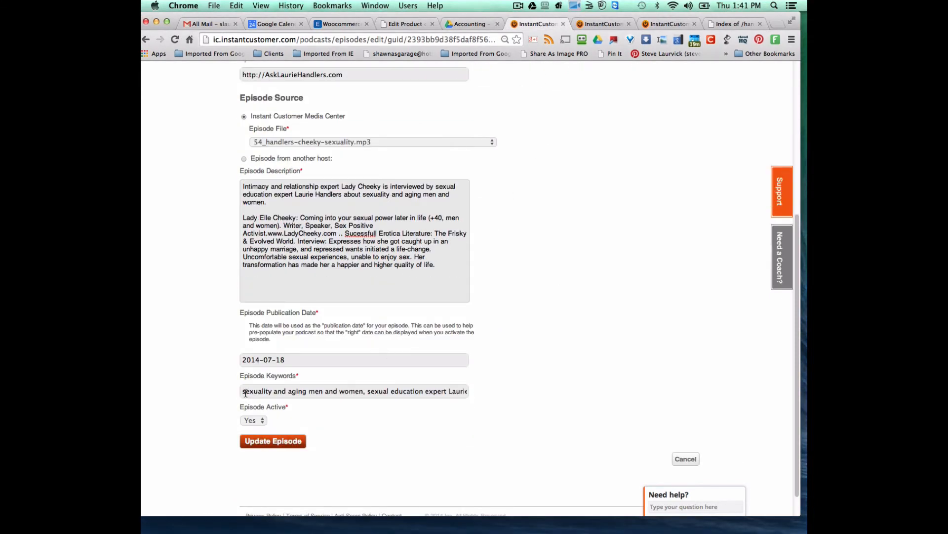
- Copy all of the FM episode's Episode Keywords text
left_click_drag(246, 393, 499, 394)
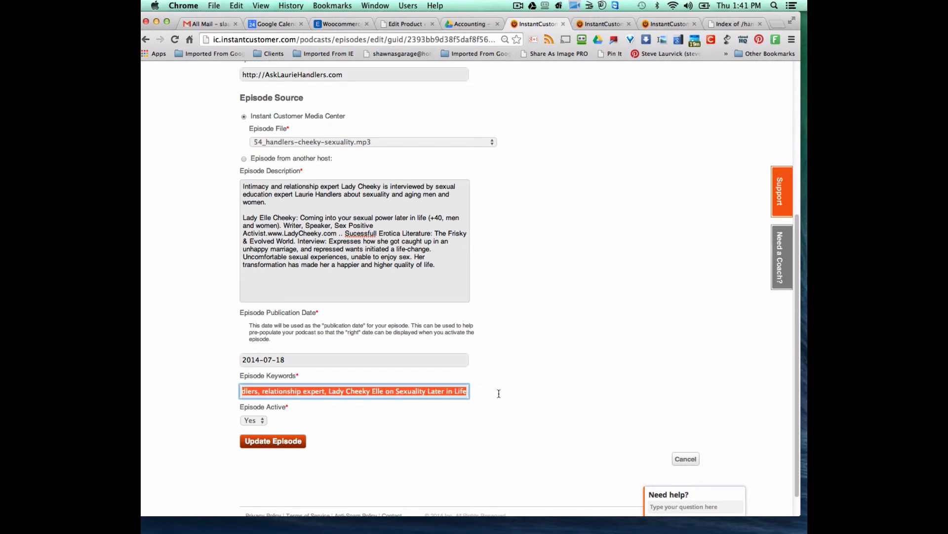
right_click(446, 393)
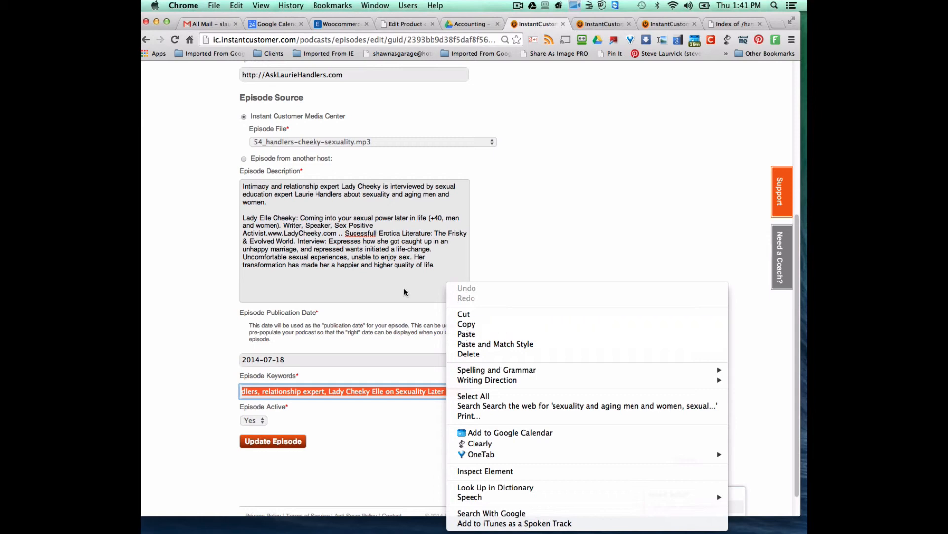
left_click(467, 345)
right_click(420, 386)
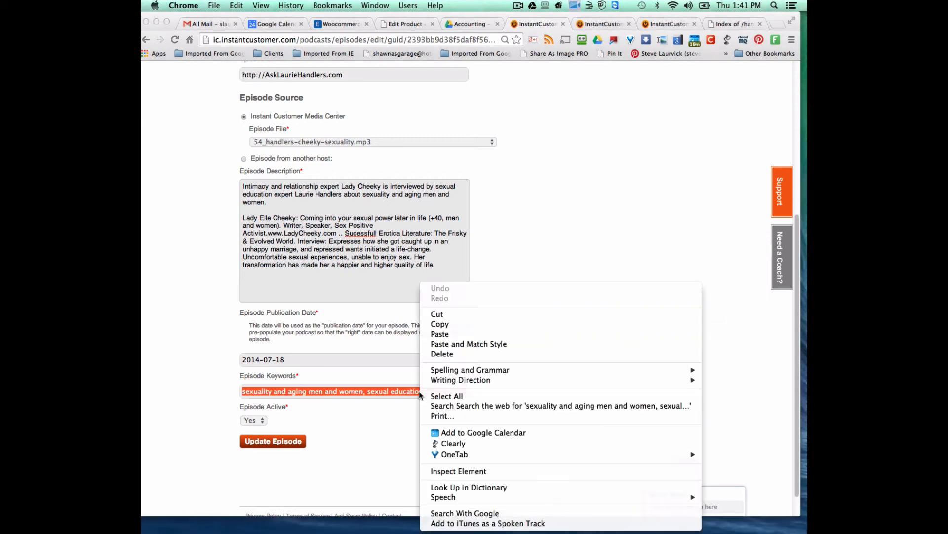
left_click(443, 325)
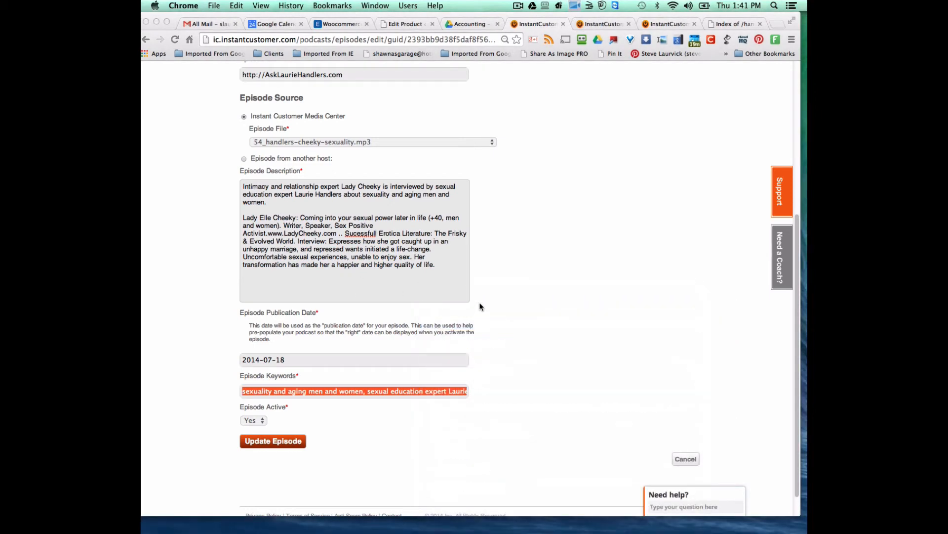
scroll(481, 304, "up", 10)
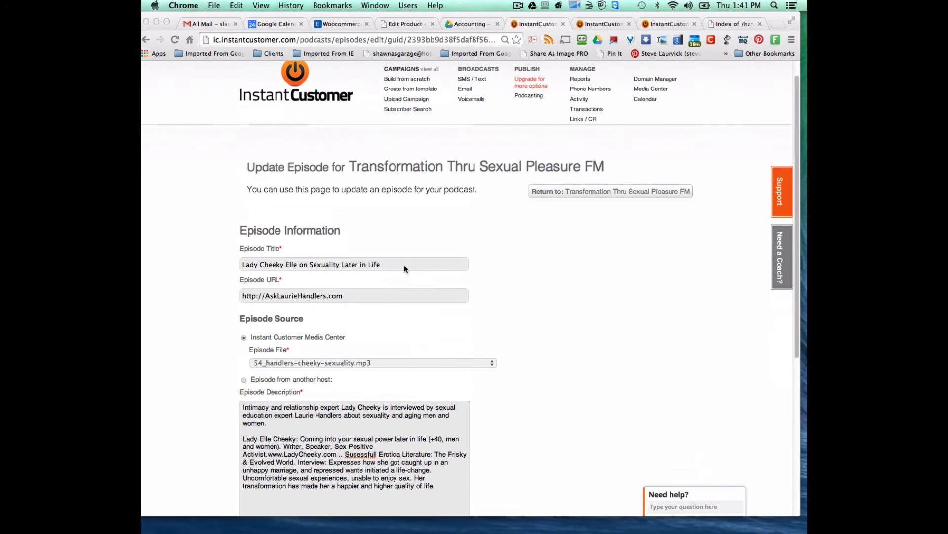
left_click(399, 264)
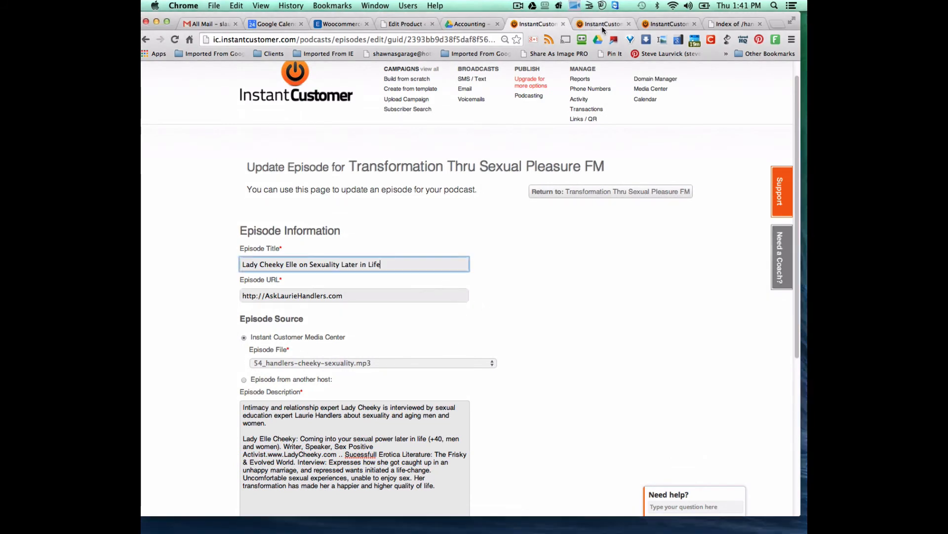
- Save the TV 'Lady Cheeky Elle' episode update and acknowledge the confirmation
left_click(602, 25)
scroll(455, 305, "down", 5)
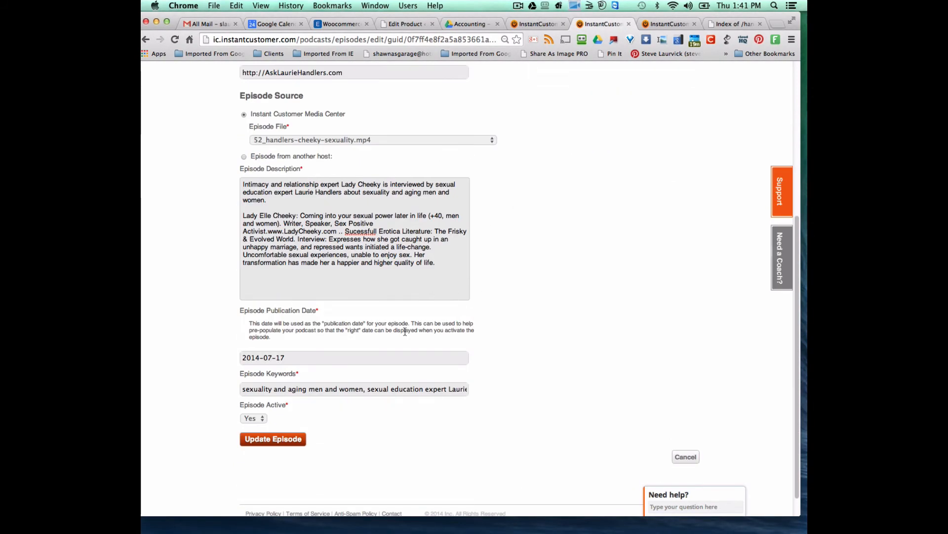
left_click(533, 23)
scroll(534, 339, "down", 4)
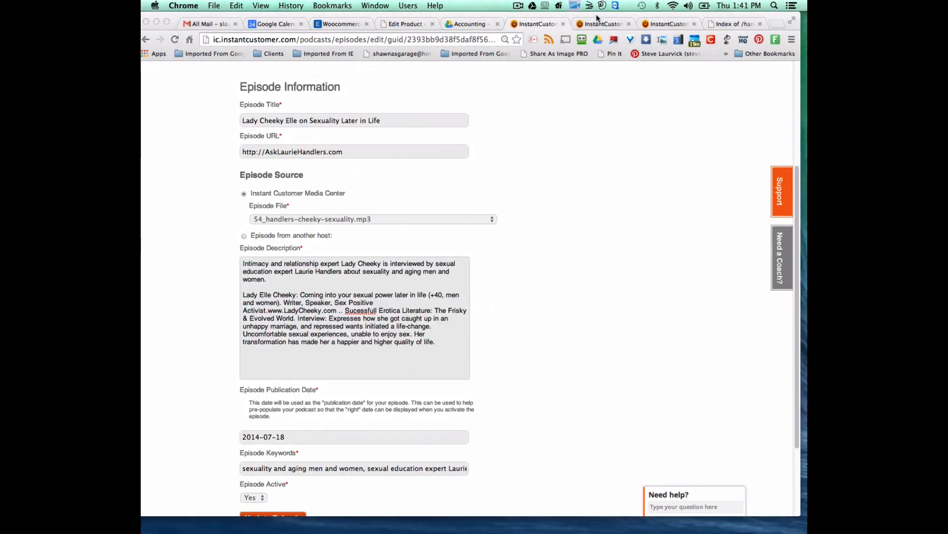
left_click(600, 21)
scroll(425, 363, "down", 1)
left_click(293, 416)
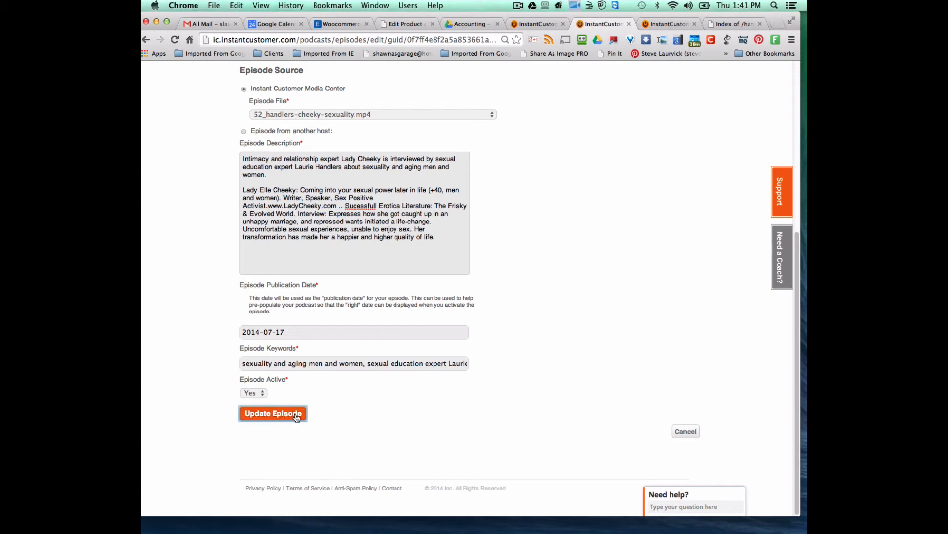
left_click(552, 188)
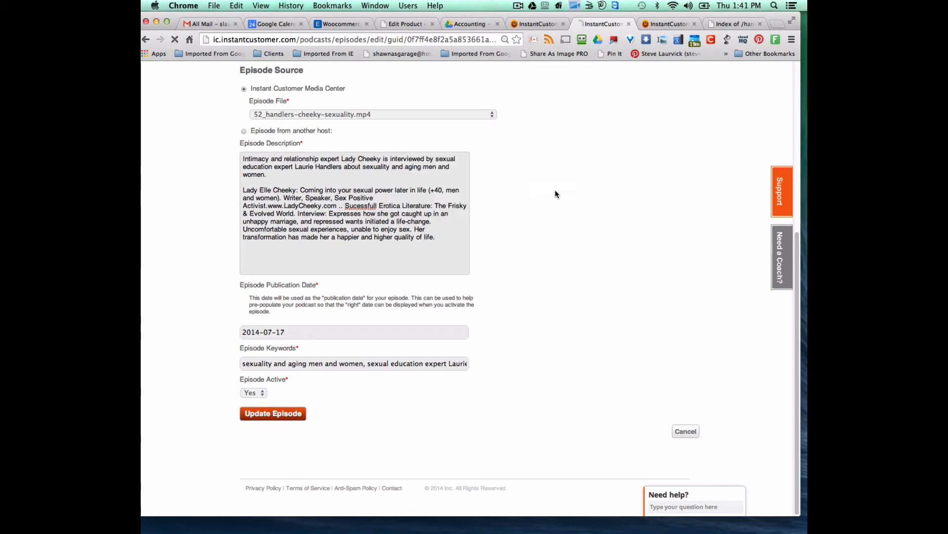
- Cancel the FM episode form without saving and review the FM episode list
left_click(529, 24)
scroll(513, 323, "up", 2)
scroll(519, 326, "down", 5)
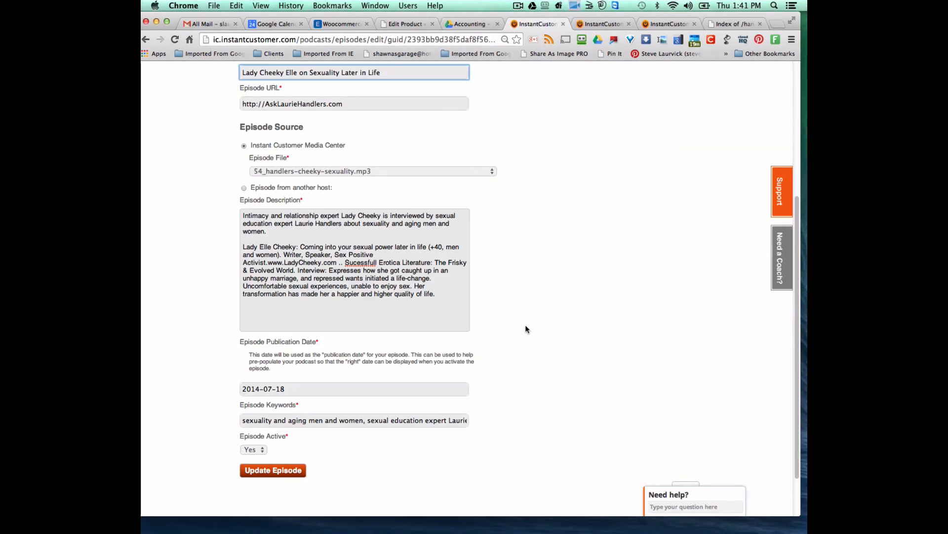
left_click(686, 430)
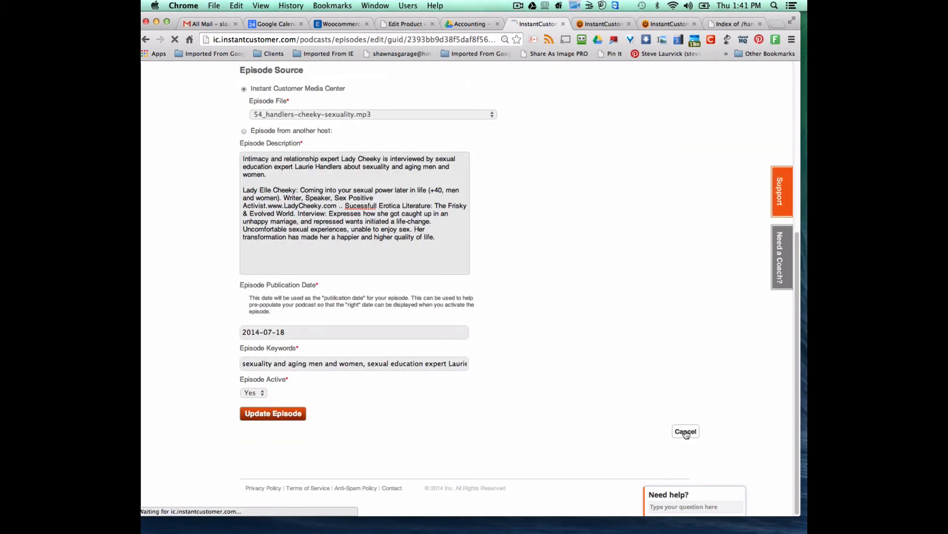
scroll(496, 378, "down", 2)
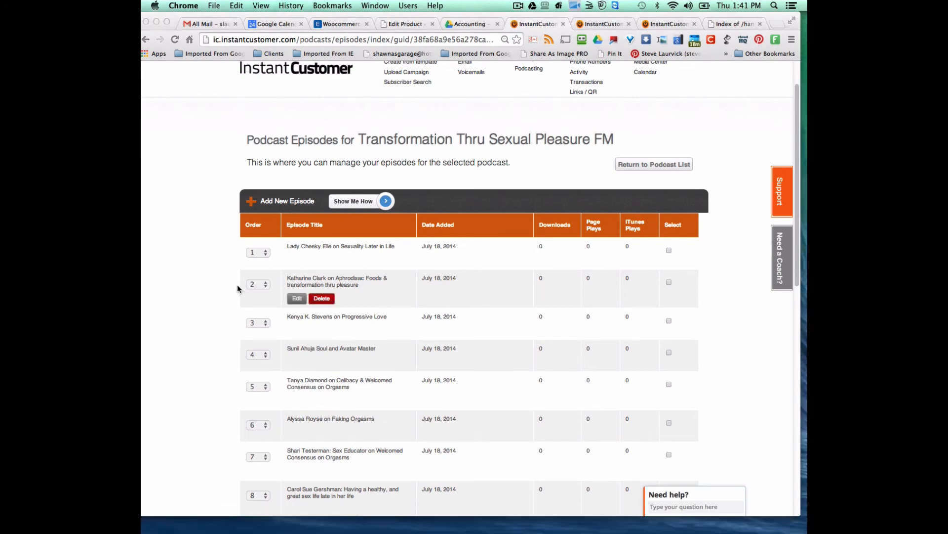
scroll(237, 289, "down", 10)
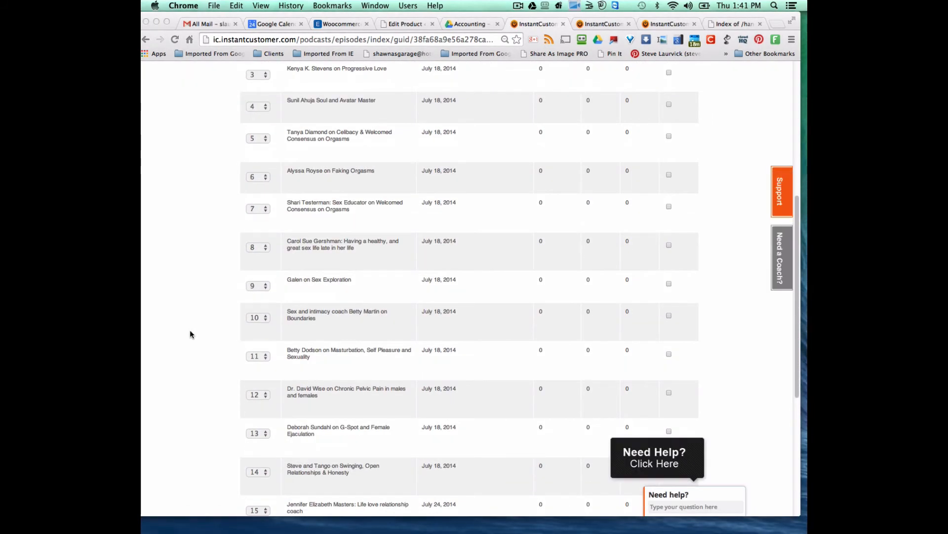
scroll(192, 334, "down", 1)
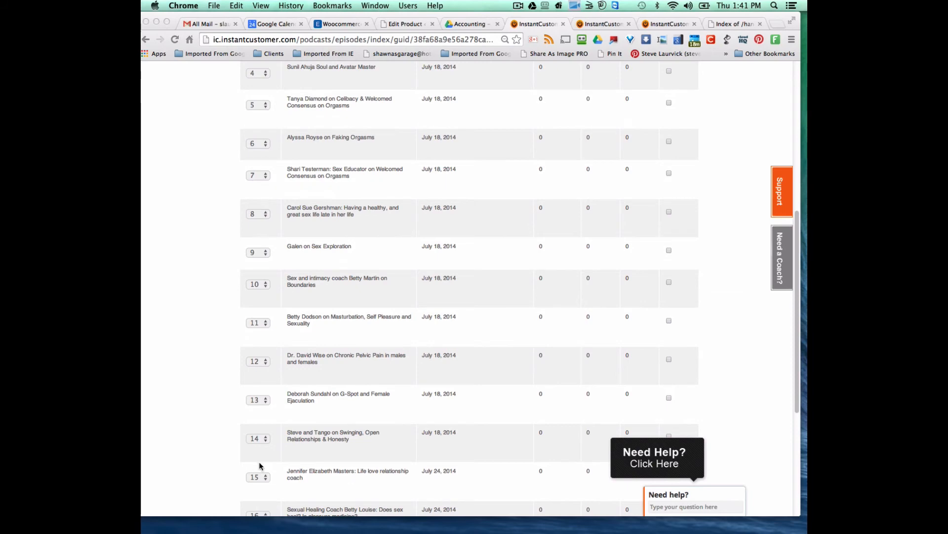
left_click(307, 453)
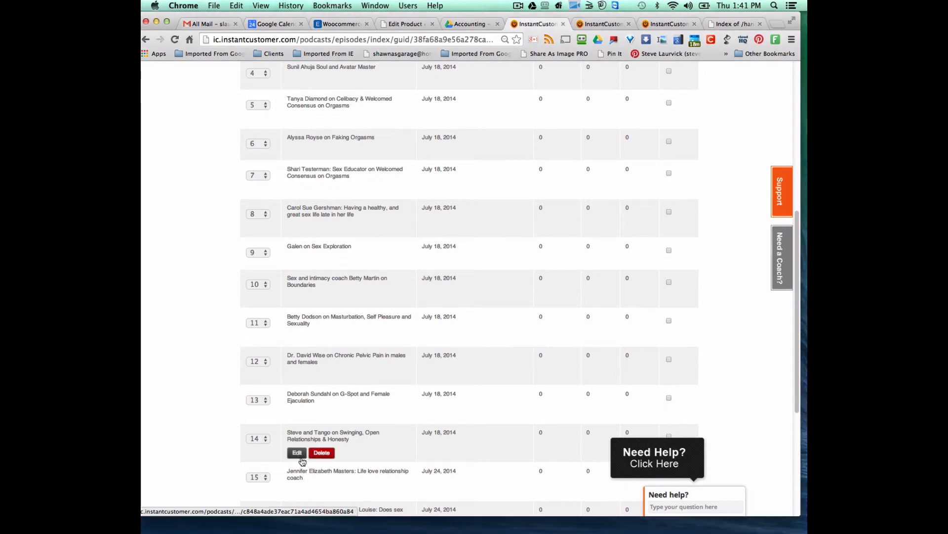
scroll(293, 391, "up", 13)
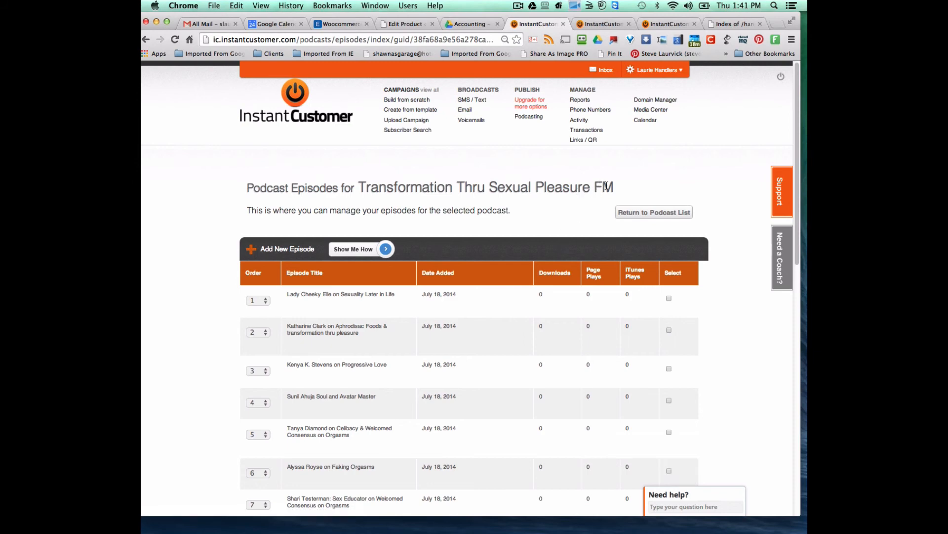
- Compare the FM and TV podcast names in their episode list headings
left_click_drag(616, 187, 522, 201)
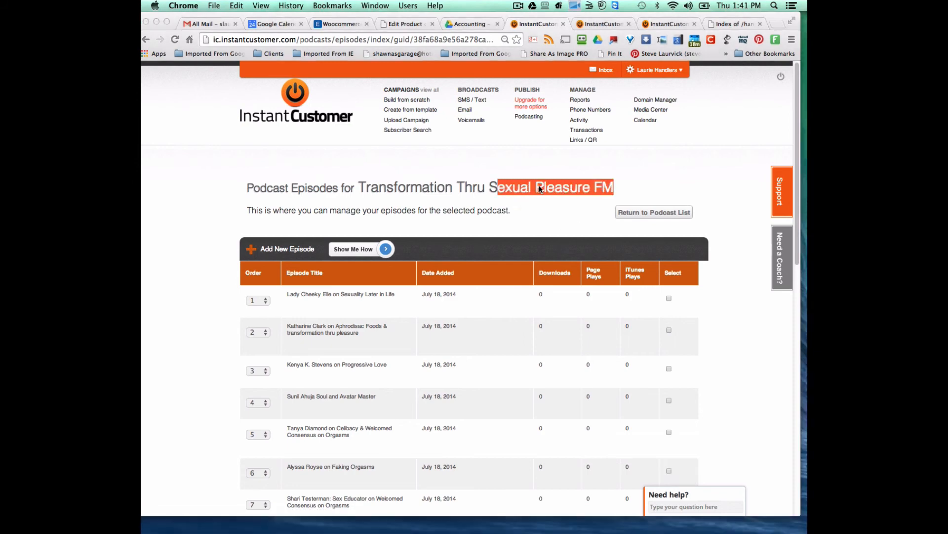
left_click(602, 24)
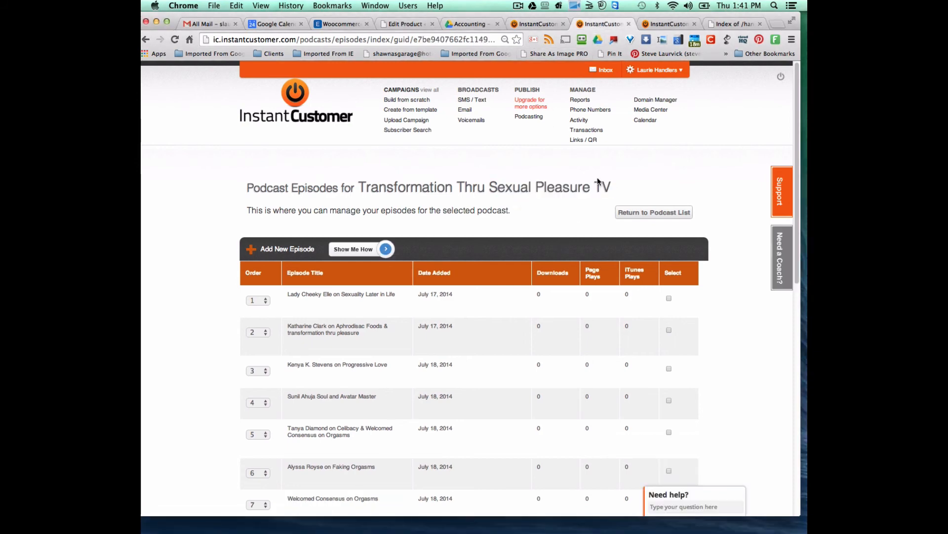
left_click_drag(630, 191, 513, 191)
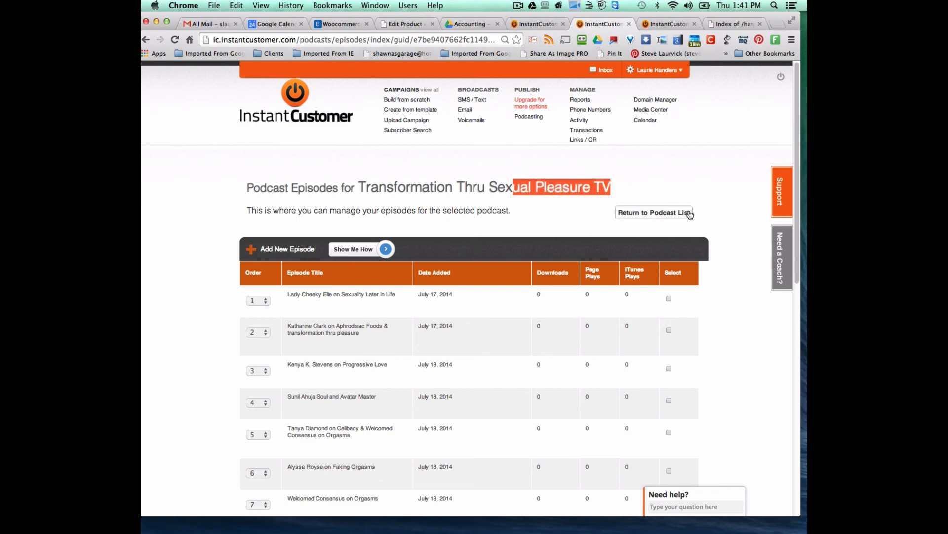
left_click(723, 202)
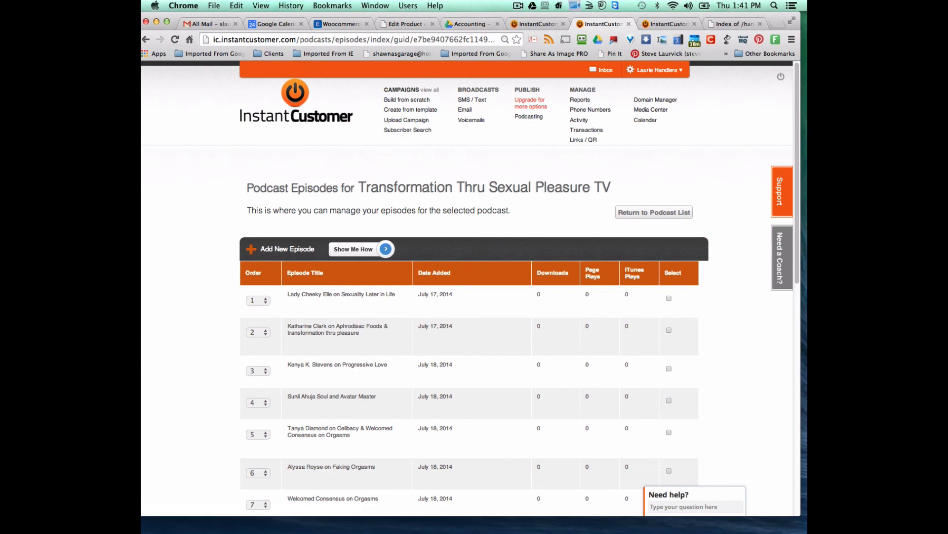
key("shift+super+2")
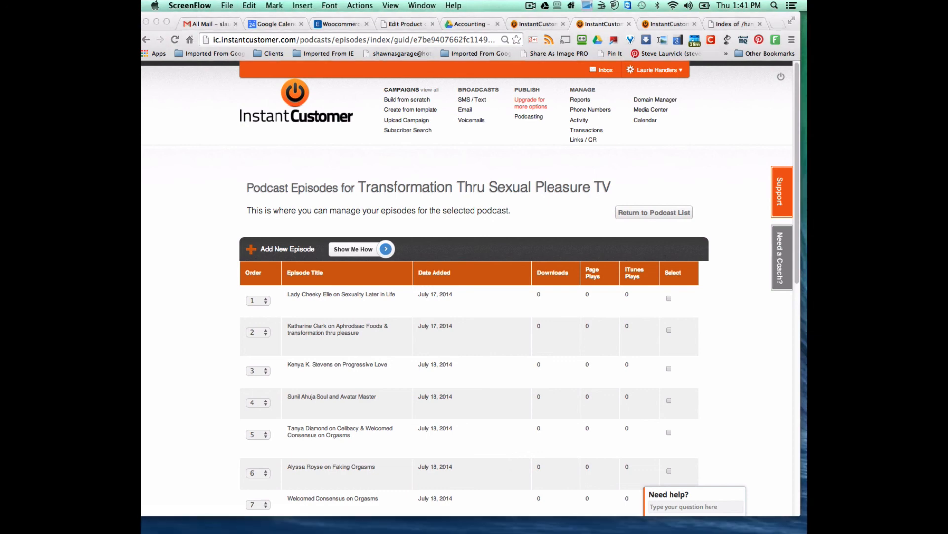